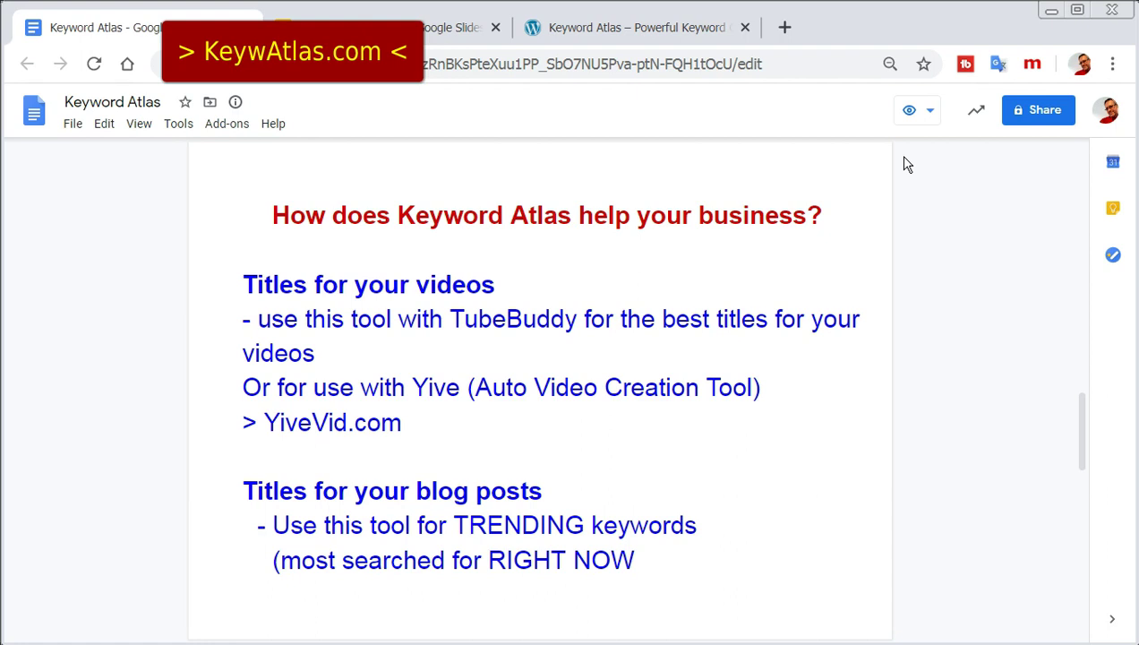
Read through the document's sections on how Keyword Atlas helps a business and on its other uses.
{"action": "scroll", "coordinate": [904, 164], "scroll_direction": "down", "scroll_amount": 7}
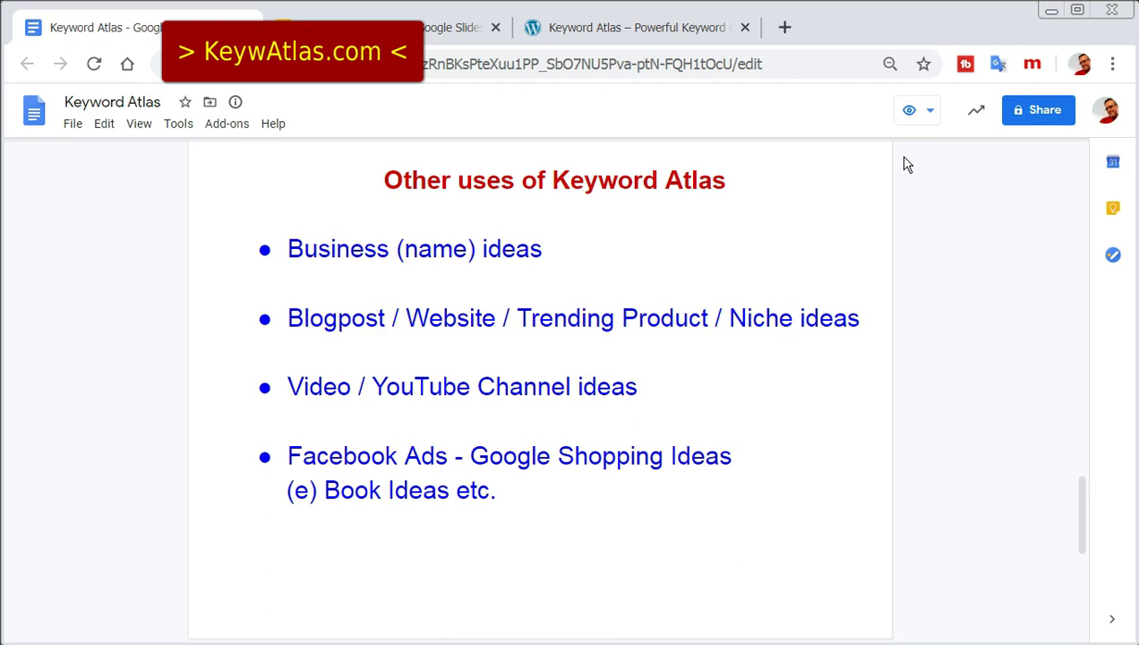
{"action": "scroll", "coordinate": [904, 164], "scroll_direction": "down", "scroll_amount": 10}
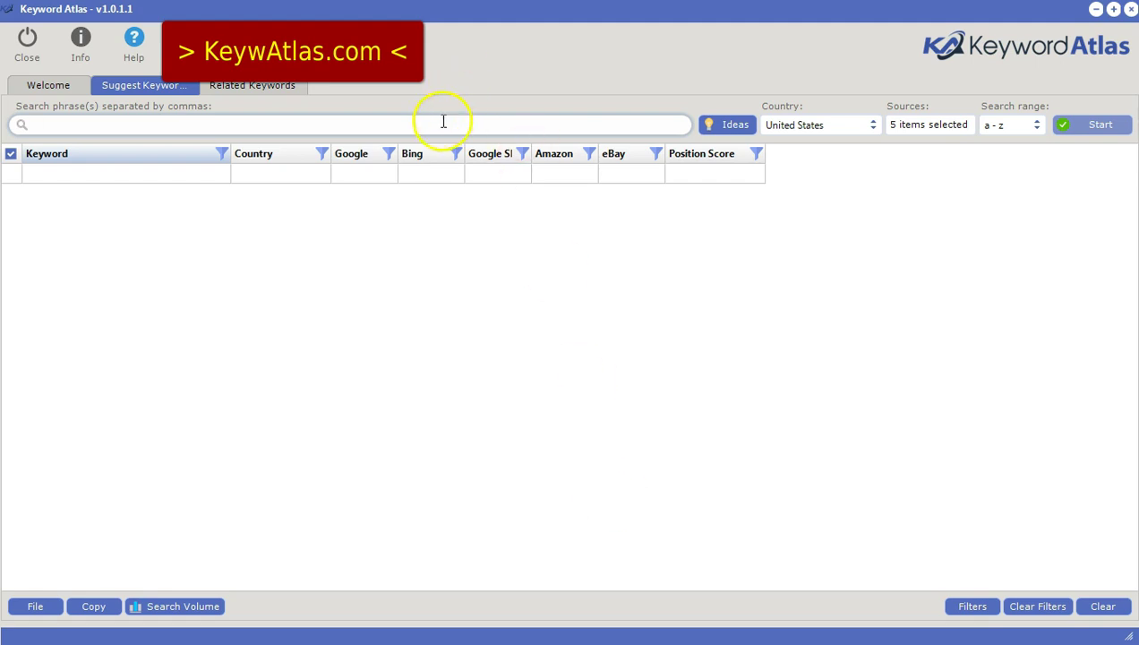
Generate a - z keyword suggestions for "puzzle" in the United States from Google, Bing, Google Shopping, Amazon and eBay.
{"action": "type", "text": "puzzle"}
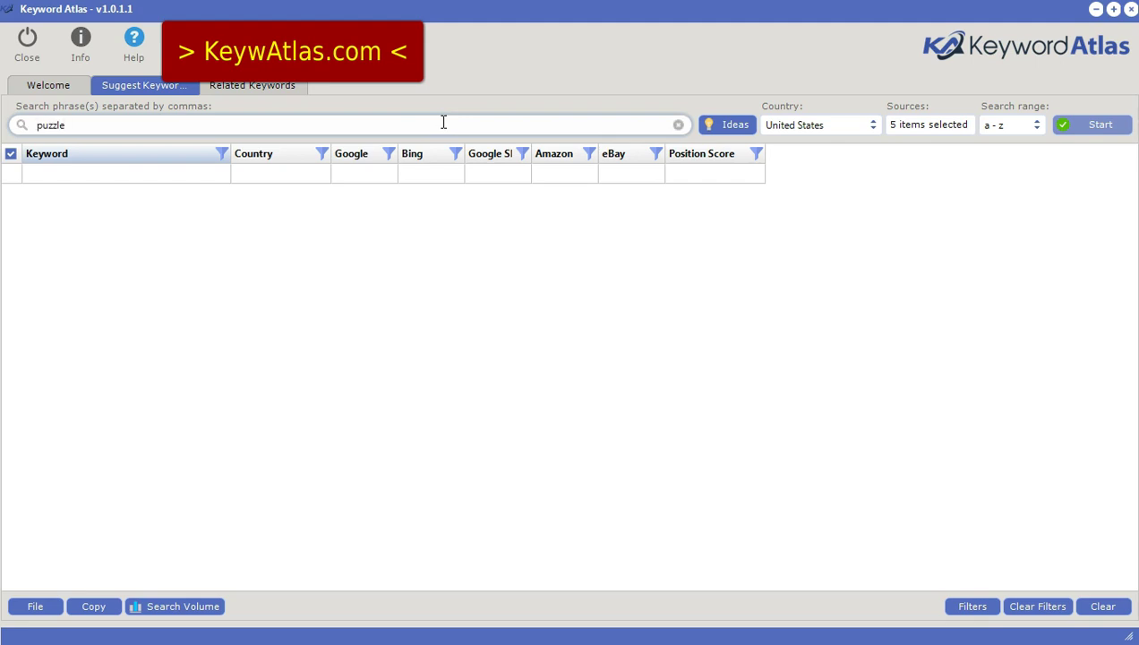
{"action": "left_click", "coordinate": [809, 125]}
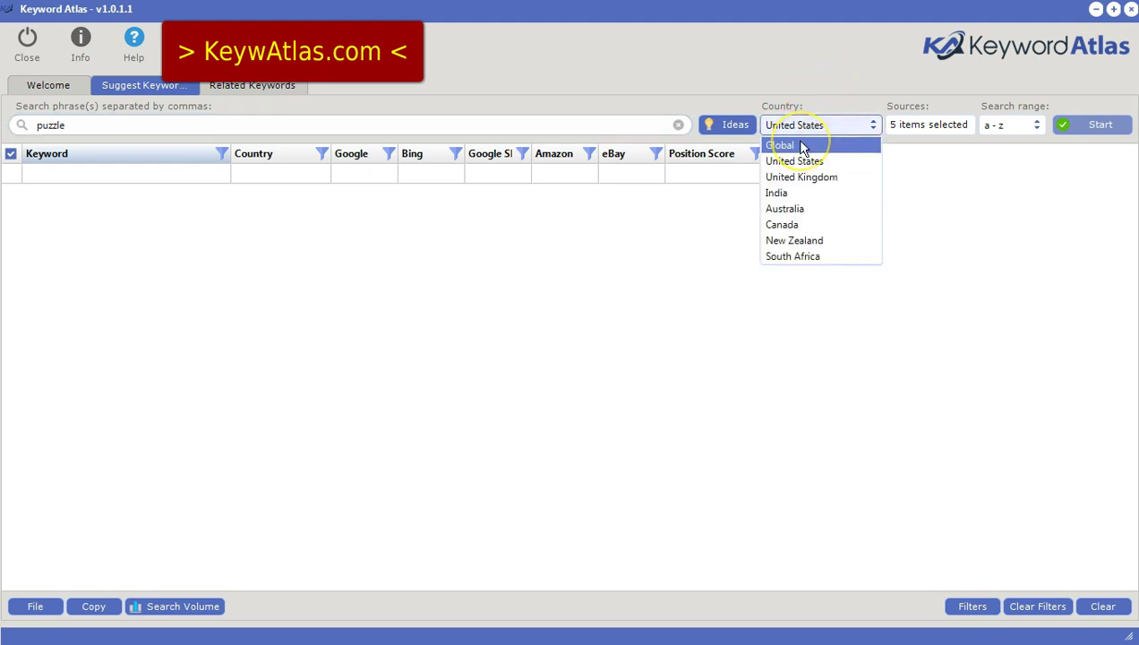
{"action": "left_click", "coordinate": [809, 61]}
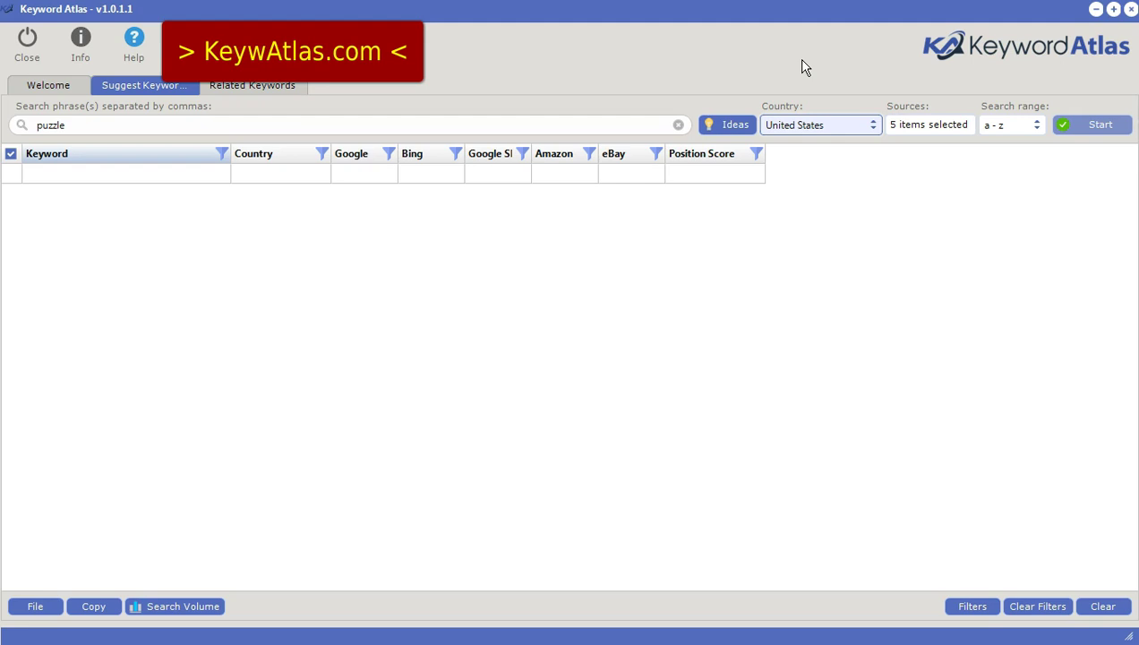
{"action": "left_click", "coordinate": [918, 126]}
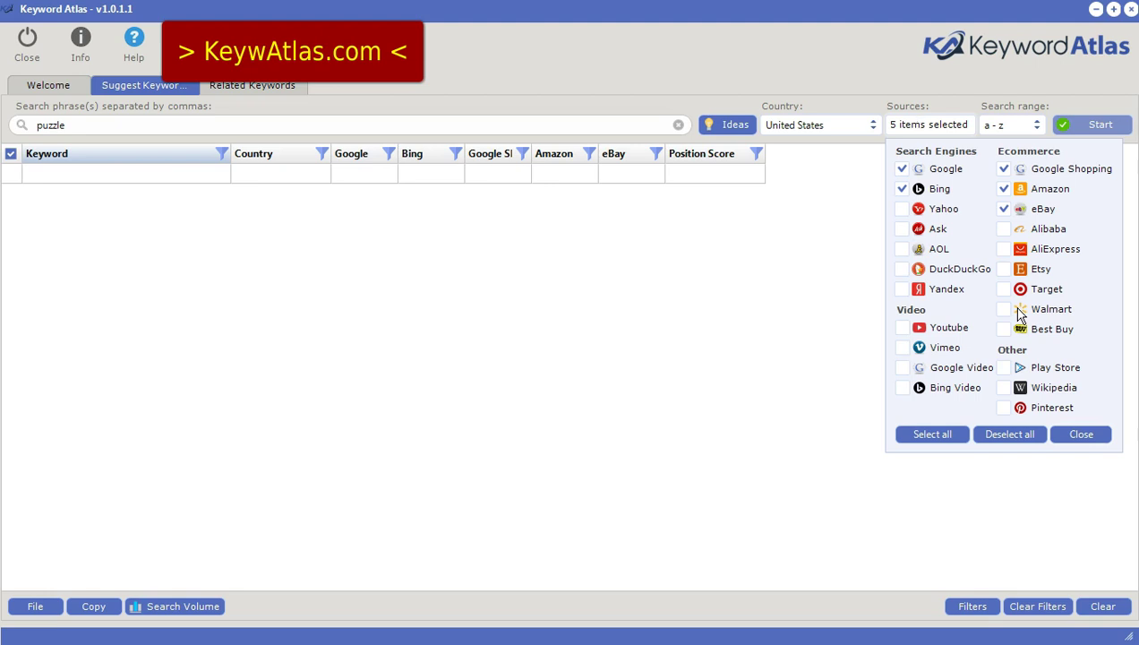
{"action": "left_click", "coordinate": [1007, 310]}
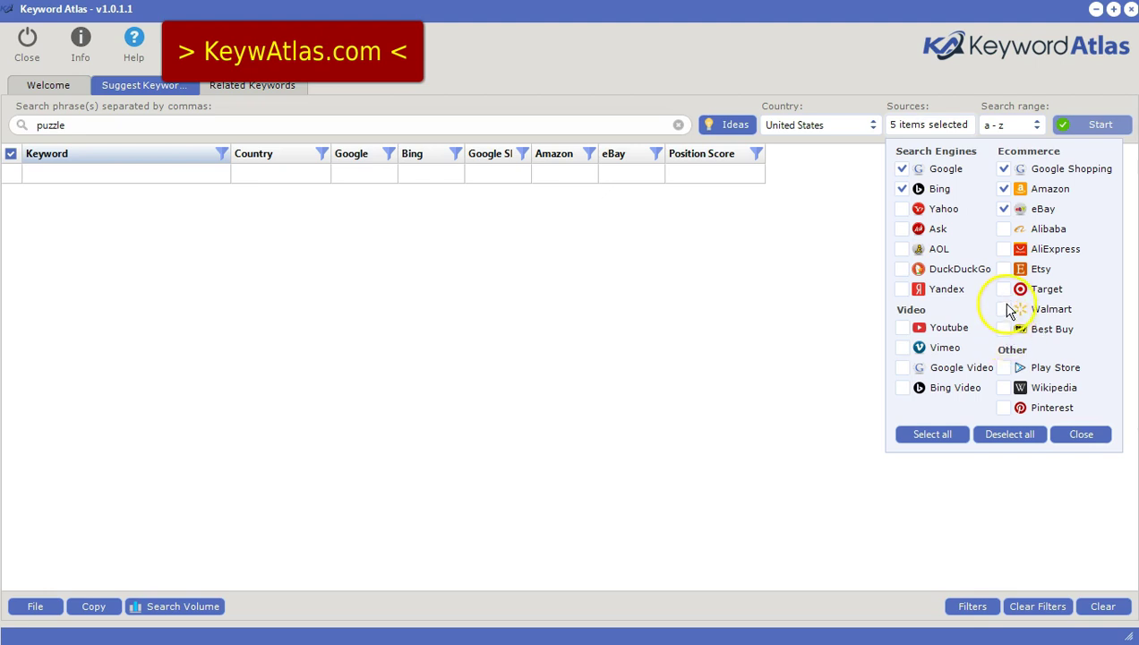
{"action": "left_click", "coordinate": [1080, 433]}
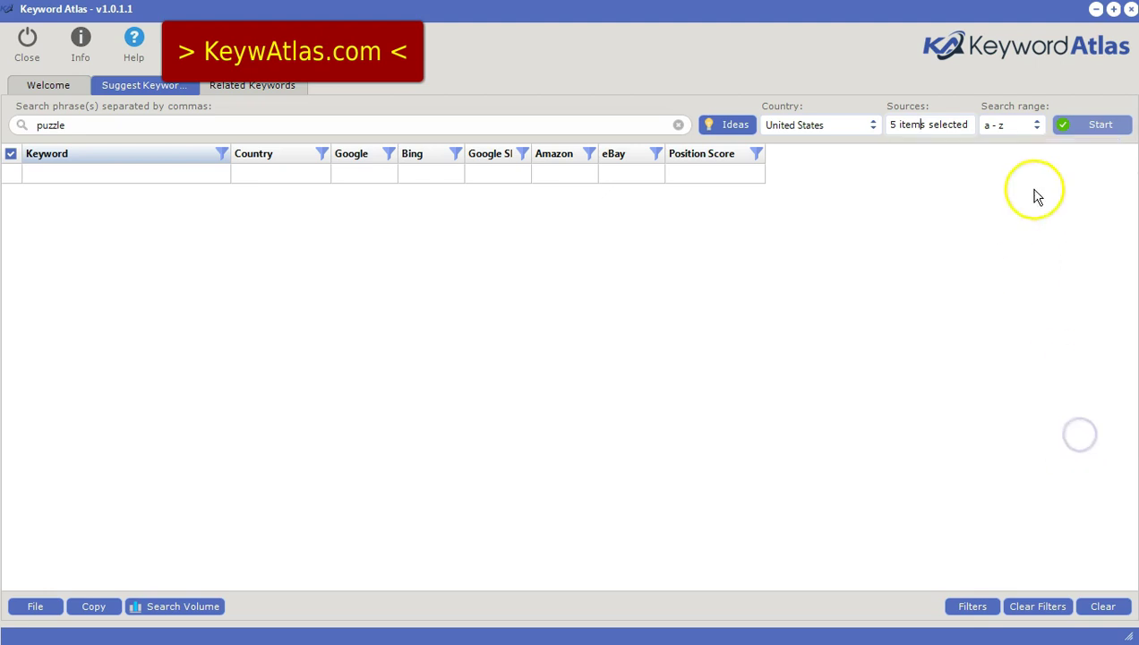
{"action": "left_click", "coordinate": [1094, 134]}
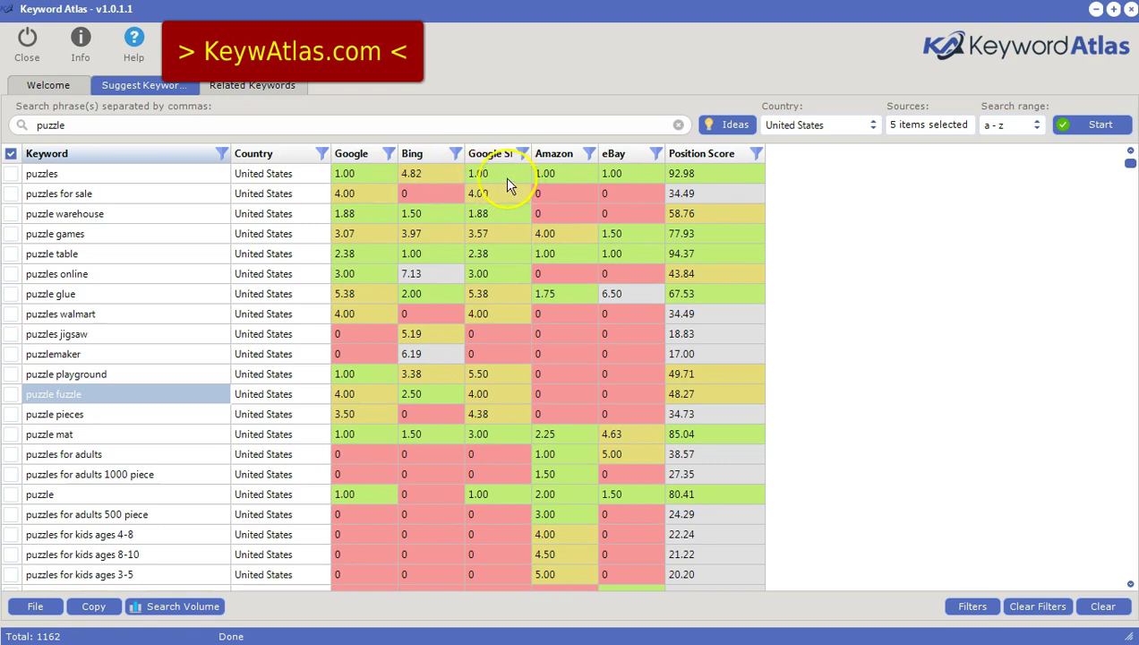
Widen the Google Shopping column to show its full name and sort the keywords by Position Score, highest first.
{"action": "left_click_drag", "start_coordinate": [532, 155], "coordinate": [582, 154]}
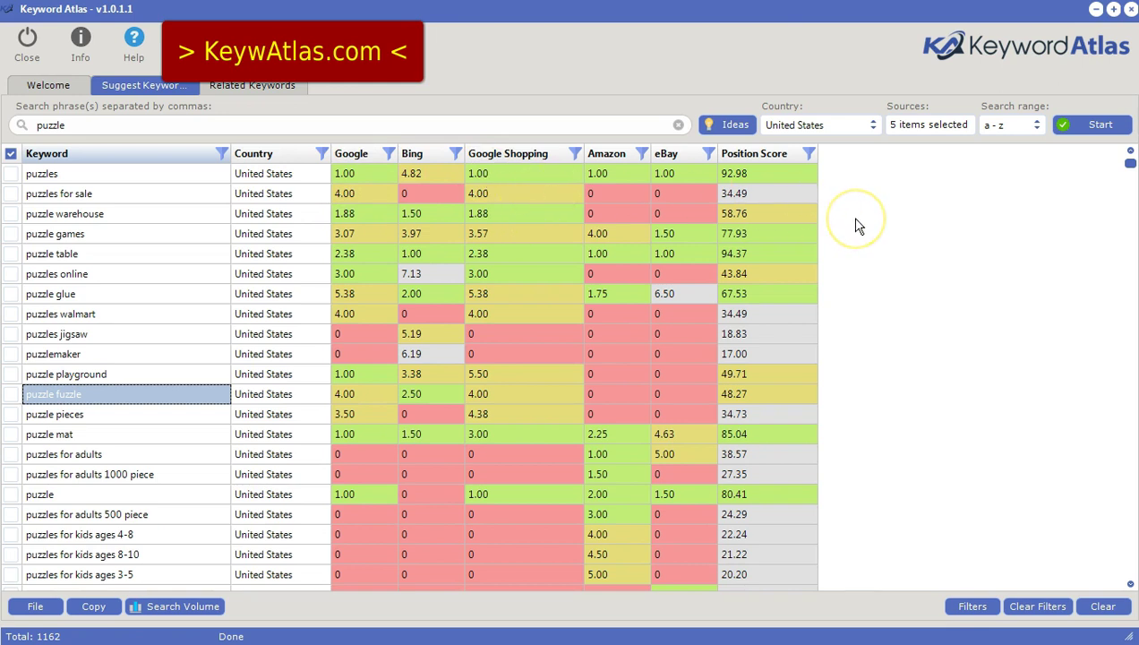
{"action": "left_click", "coordinate": [776, 159]}
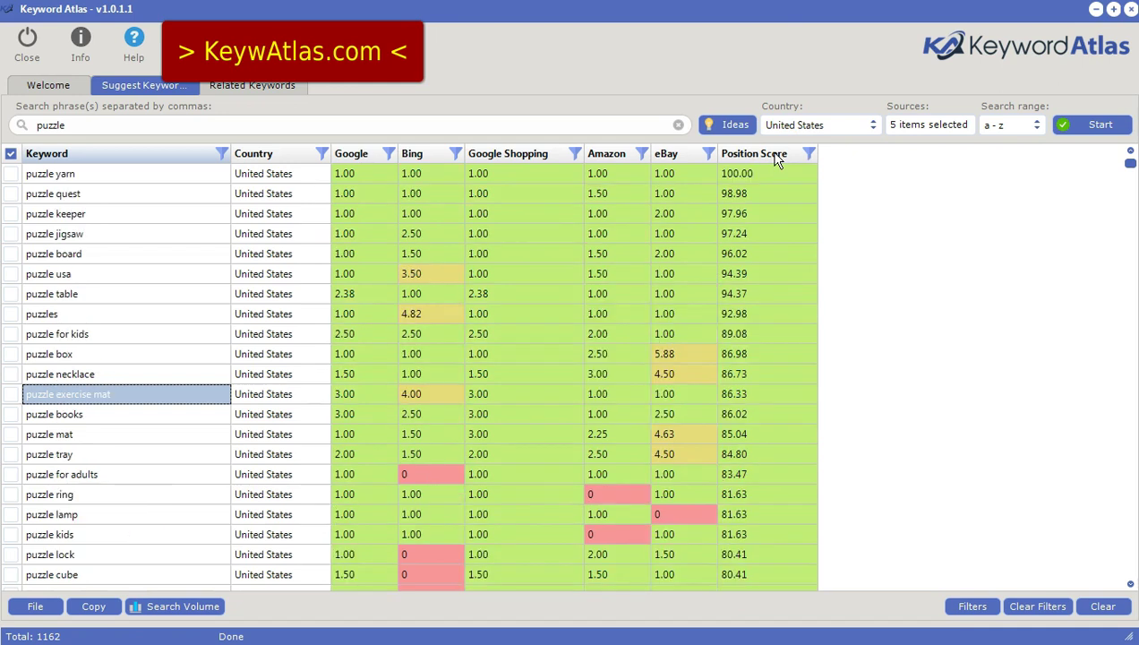
{"action": "left_click", "coordinate": [897, 211]}
Look over the top-scoring keywords such as puzzle books and puzzle jigsaw, ending with "puzzle exercise mat" selected.
{"action": "left_click", "coordinate": [119, 417]}
{"action": "left_click", "coordinate": [94, 394]}
{"action": "left_click", "coordinate": [94, 416]}
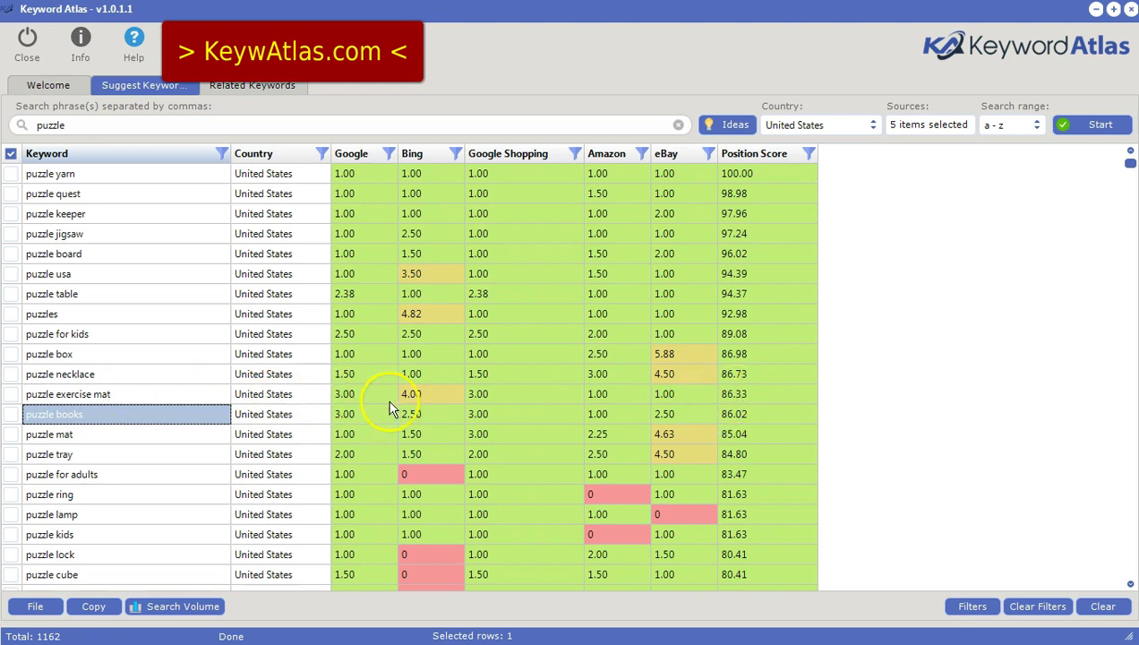
{"action": "left_click", "coordinate": [58, 175]}
{"action": "left_click", "coordinate": [83, 235]}
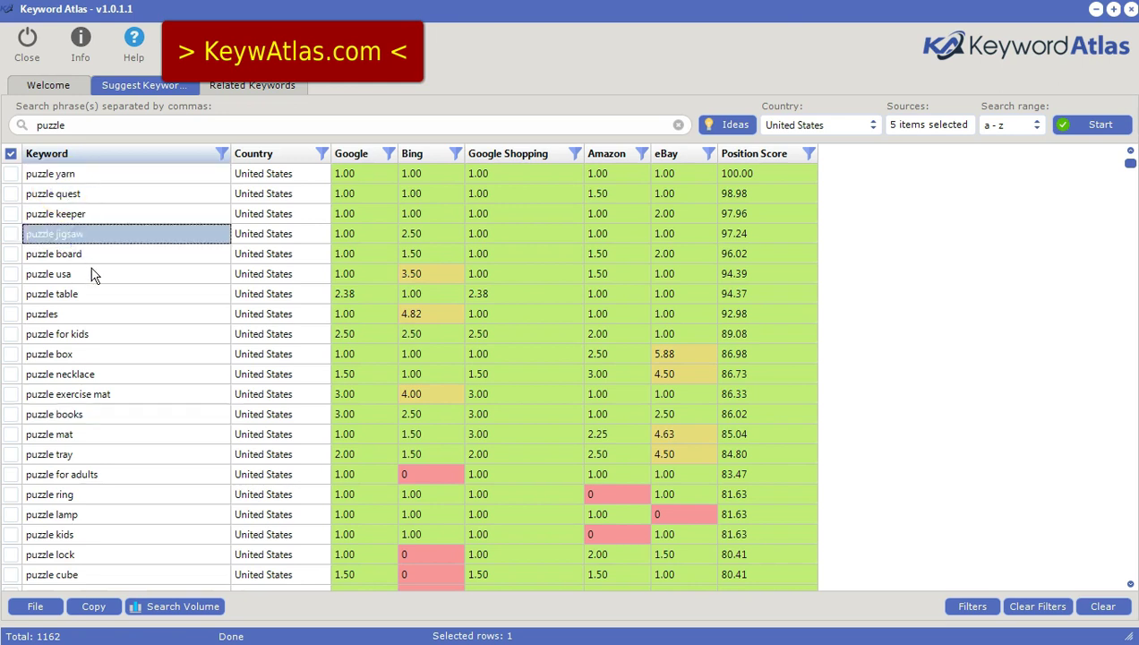
{"action": "left_click", "coordinate": [107, 396]}
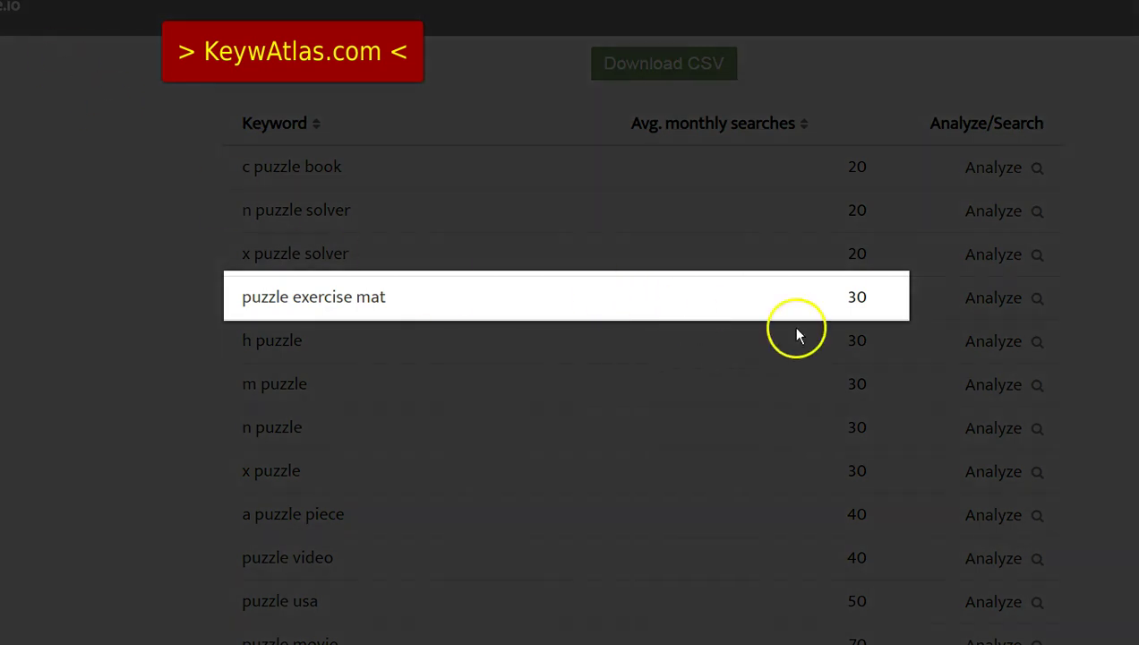
Check the average monthly searches for "puzzle exercise mat" and the Keyword Explorer analysis of "prosourcefit puzzle exercise mat".
{"action": "double_click", "coordinate": [858, 297]}
{"action": "left_click", "coordinate": [791, 303]}
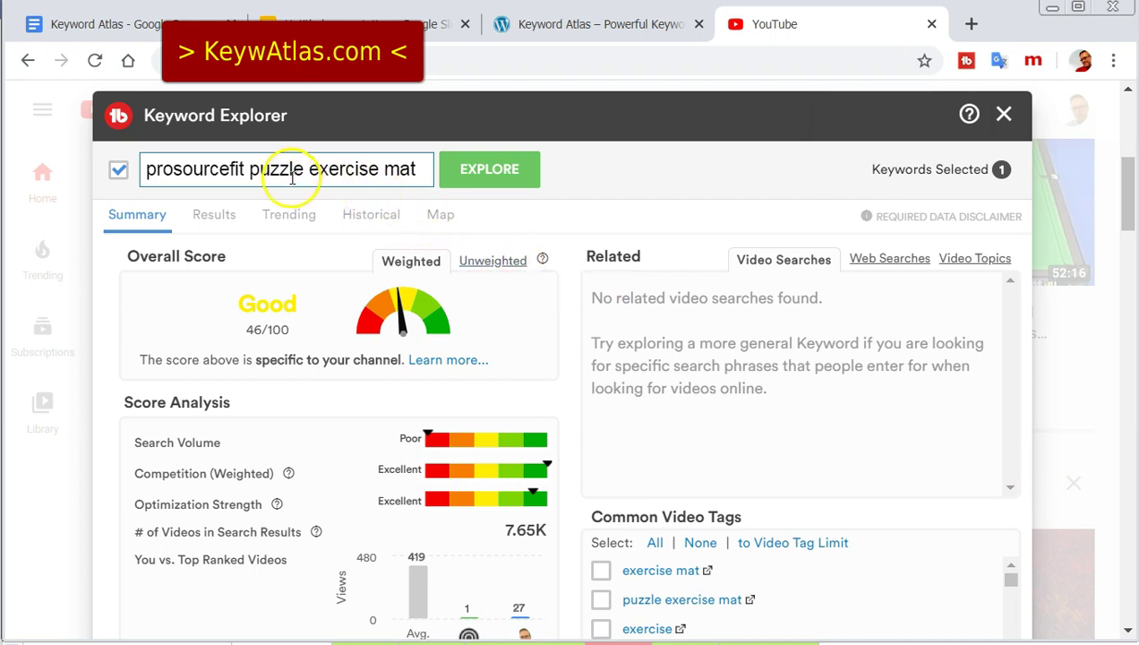
{"action": "left_click", "coordinate": [251, 171]}
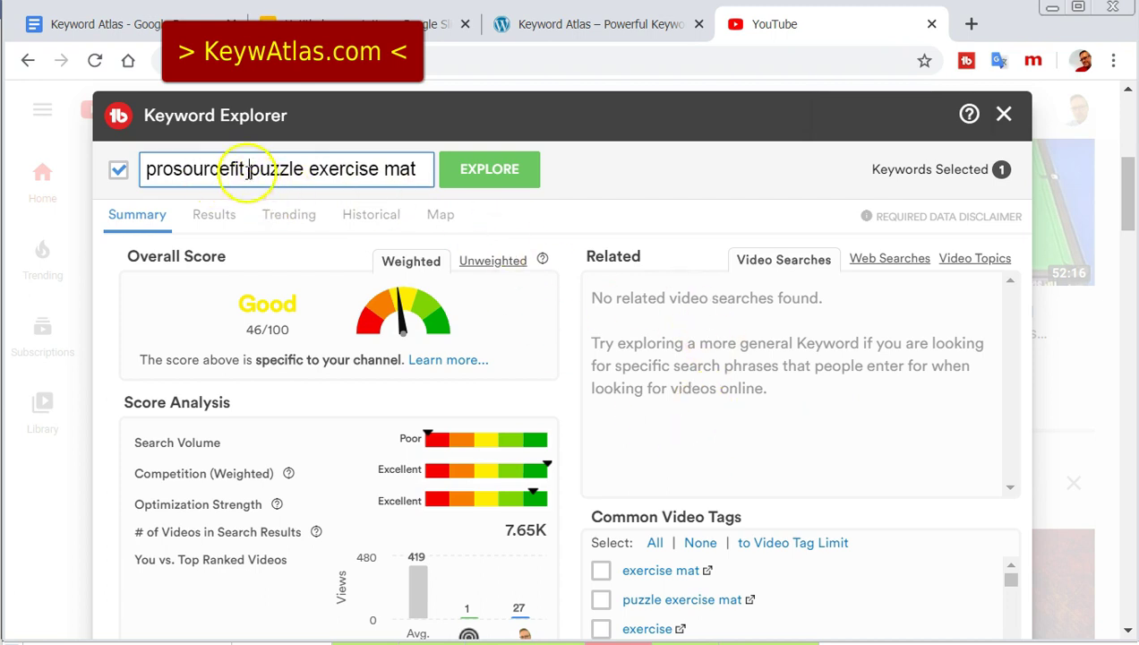
{"action": "left_click", "coordinate": [145, 170]}
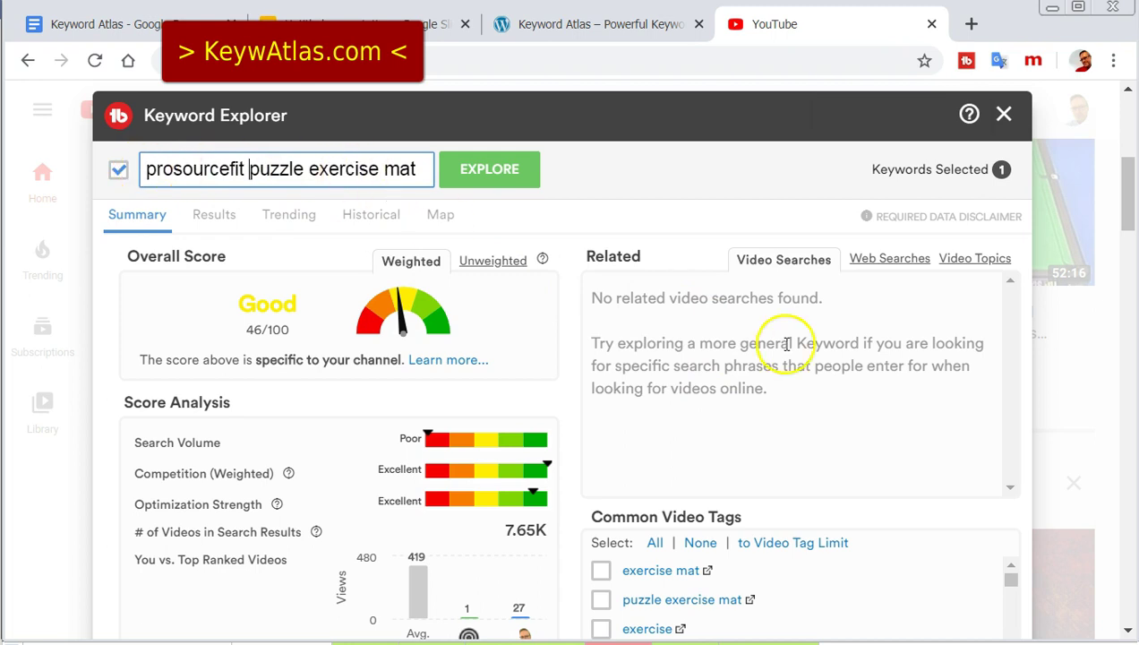
{"action": "left_click", "coordinate": [293, 304]}
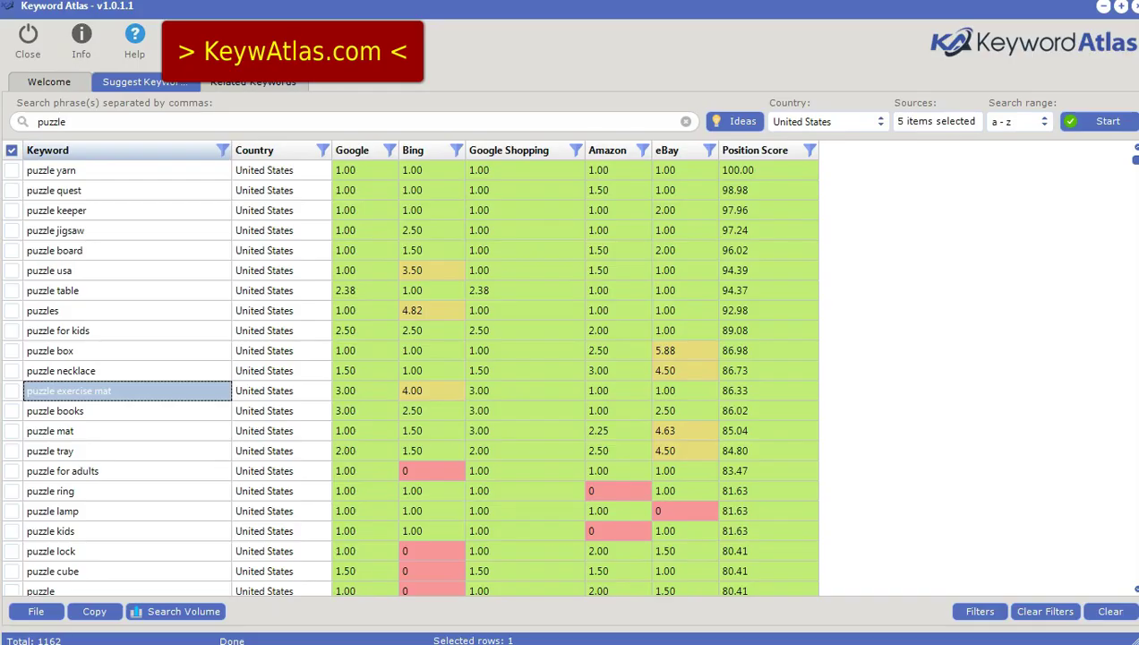
{"action": "left_click", "coordinate": [49, 184]}
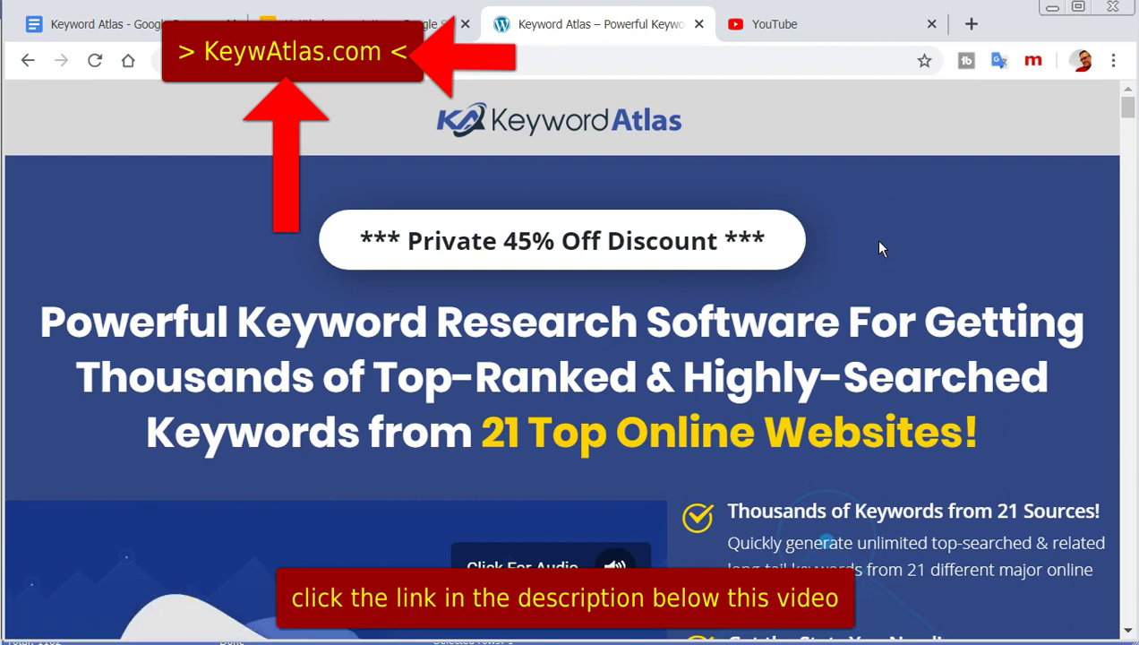
Highlight the "Private 45% Off Discount" text on the Keyword Atlas sales page.
{"action": "left_click", "coordinate": [375, 242]}
{"action": "left_click_drag", "start_coordinate": [374, 242], "coordinate": [728, 244]}
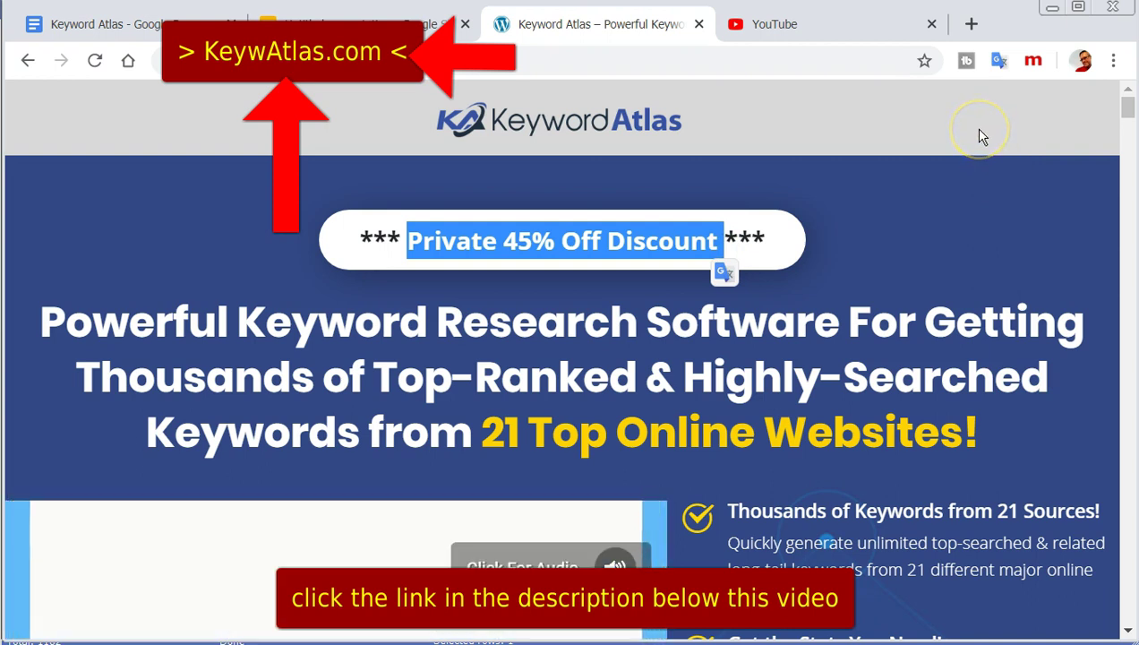
{"action": "left_click", "coordinate": [899, 204]}
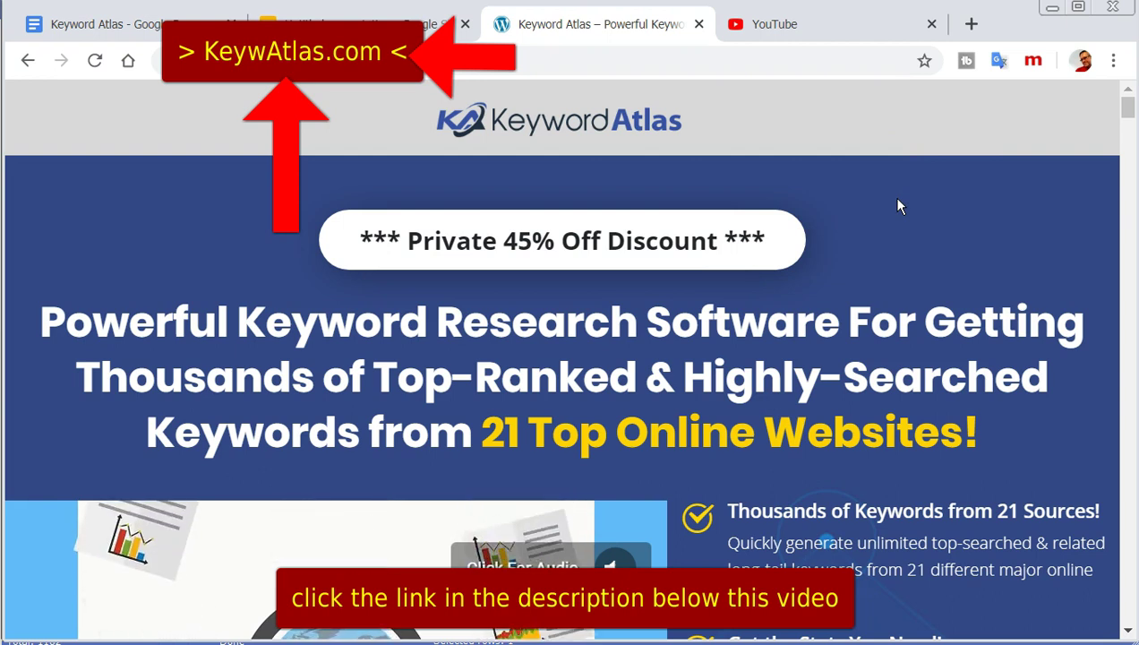
{"action": "left_click", "coordinate": [717, 244]}
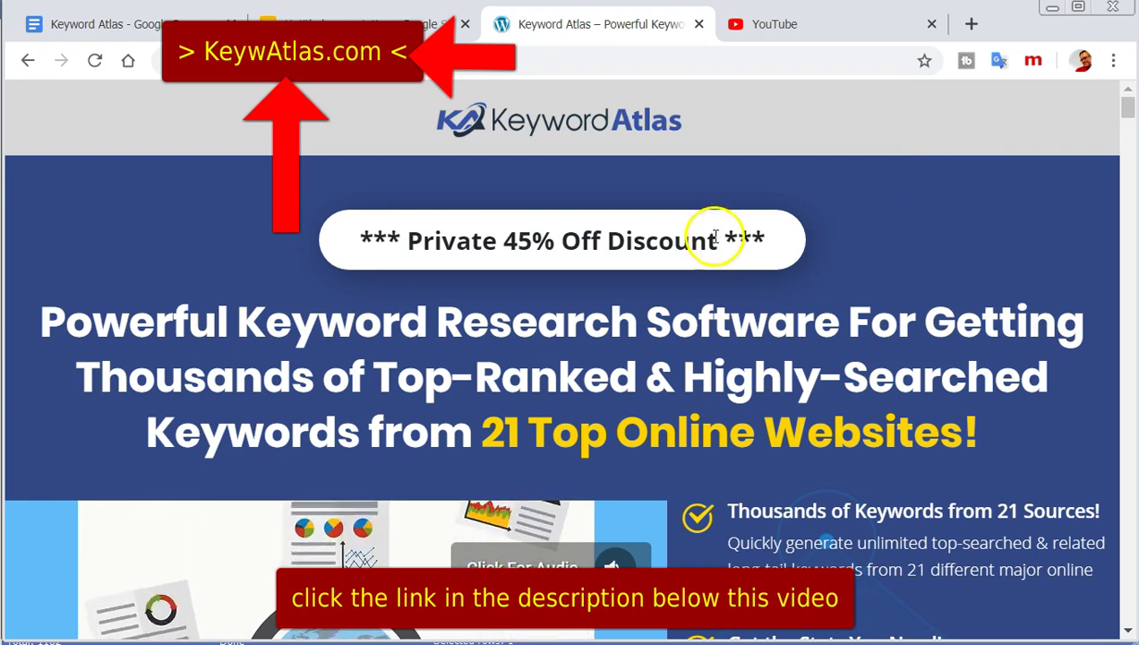
{"action": "left_click_drag", "start_coordinate": [717, 244], "coordinate": [410, 242]}
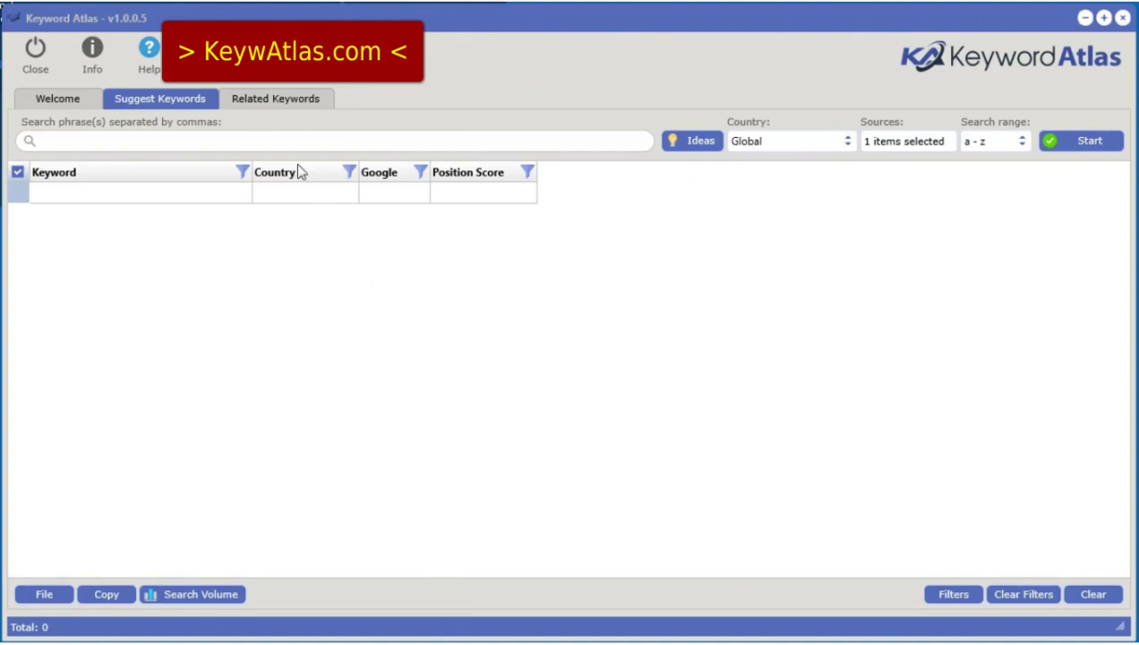
{"action": "left_click", "coordinate": [322, 100]}
{"action": "left_click", "coordinate": [184, 103]}
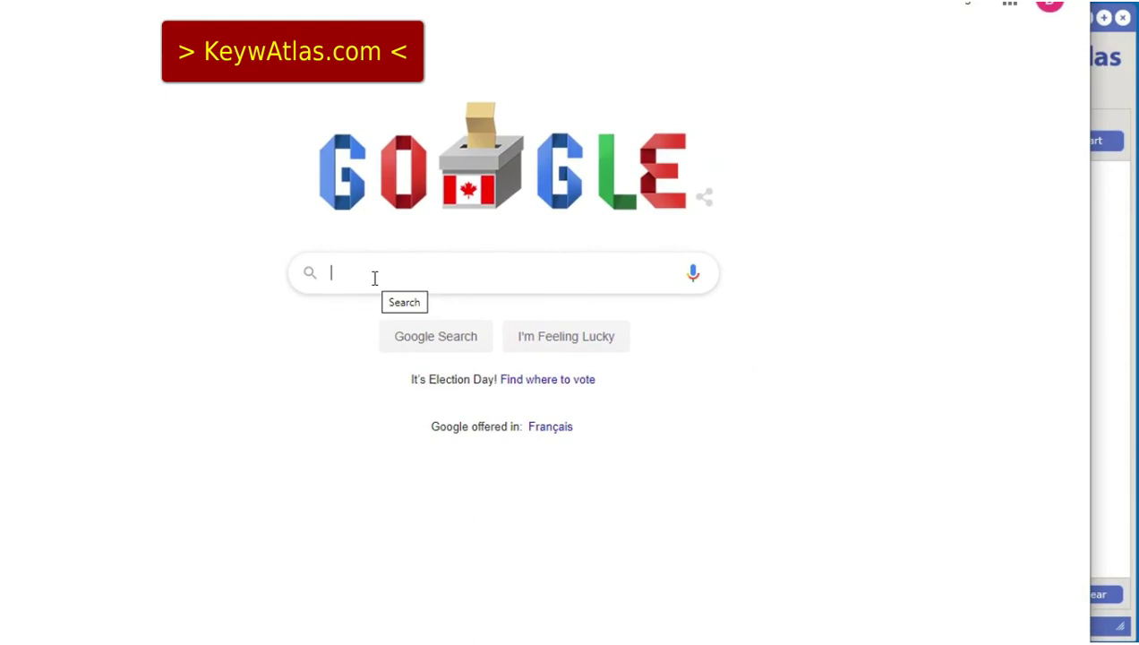
Review Google's autocomplete suggestions for "dropshipping", with "a" and "b" added after it, and with "a" placed before it.
{"action": "type", "text": "dropshipping"}
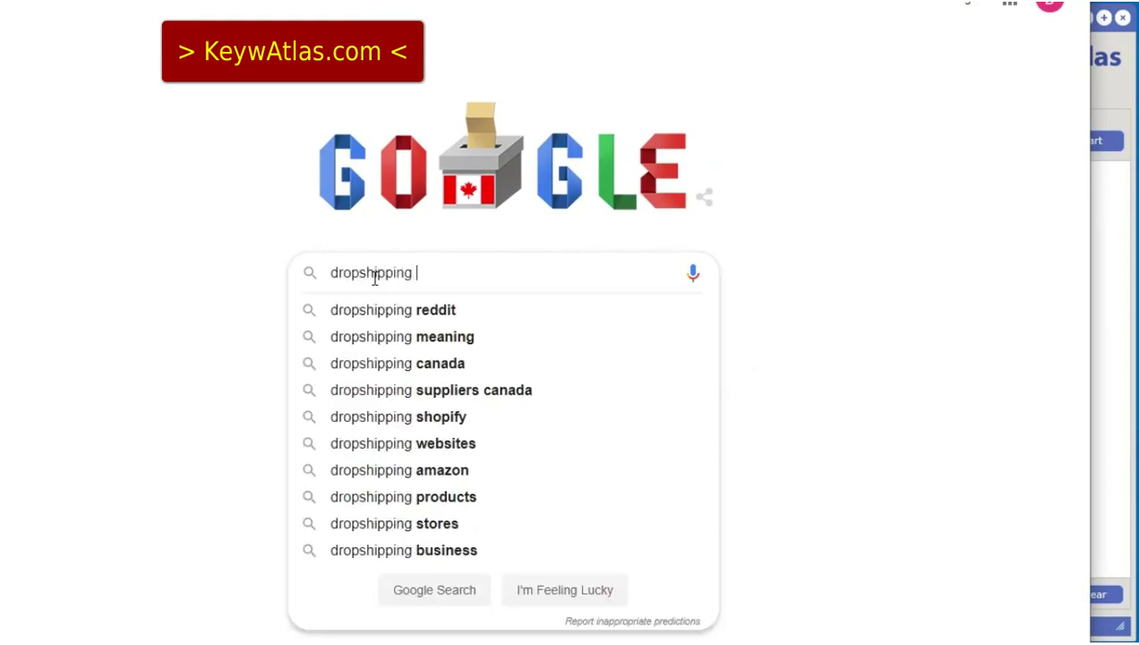
{"action": "type", "text": " a"}
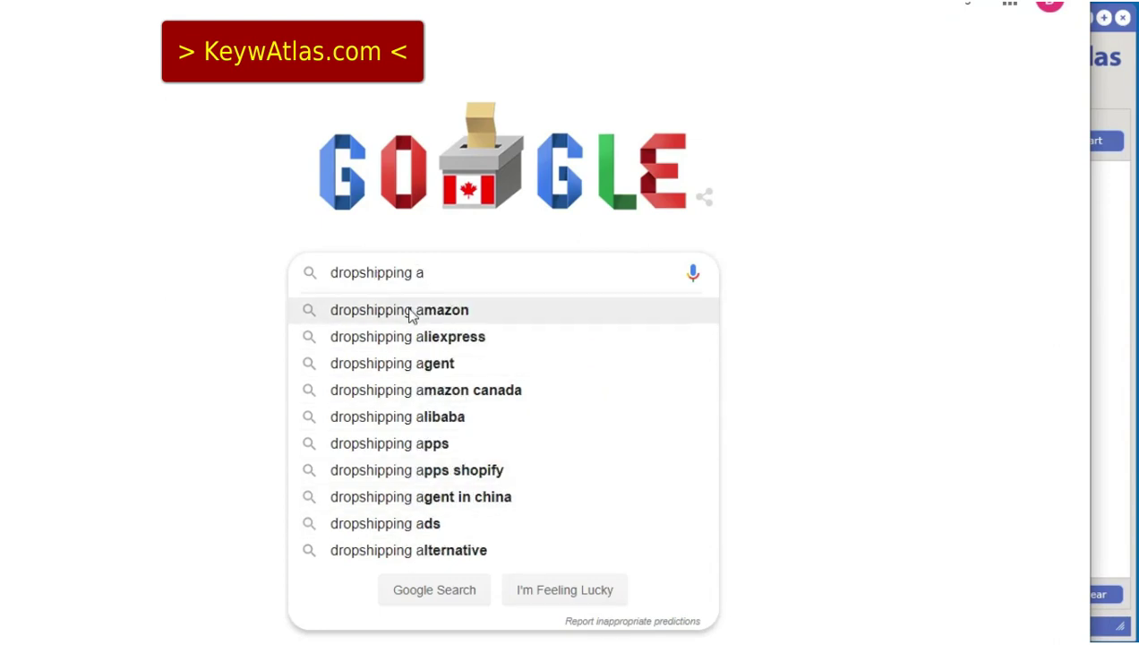
{"action": "key", "text": "BackSpace"}
{"action": "type", "text": "b"}
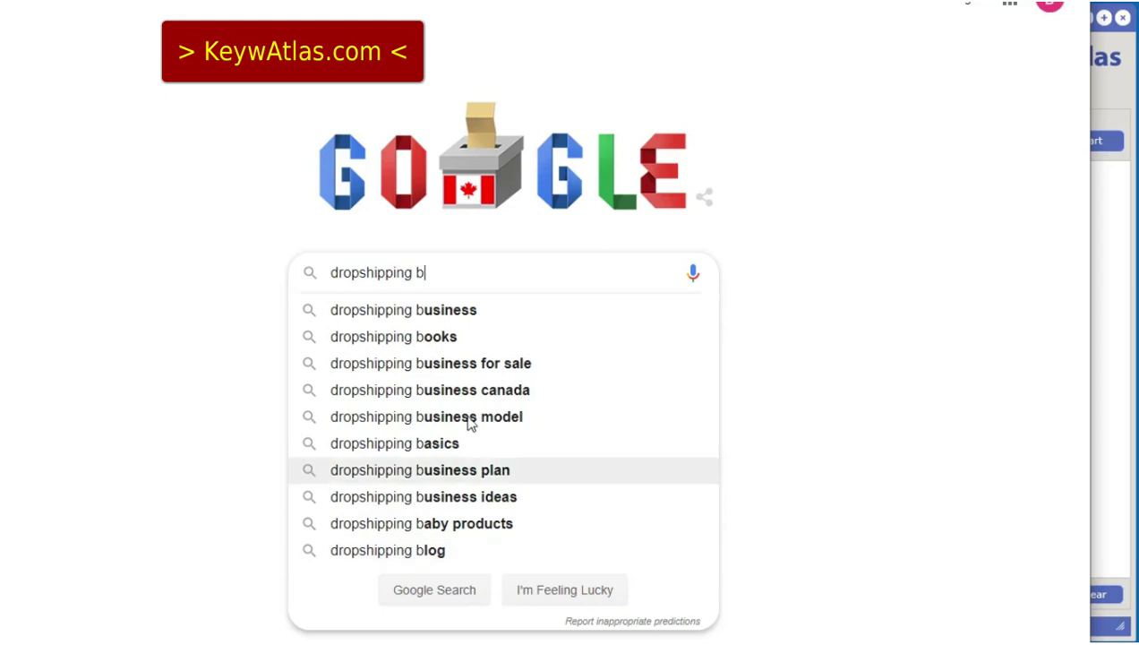
{"action": "key", "text": "BackSpace"}
{"action": "key", "text": "BackSpace"}
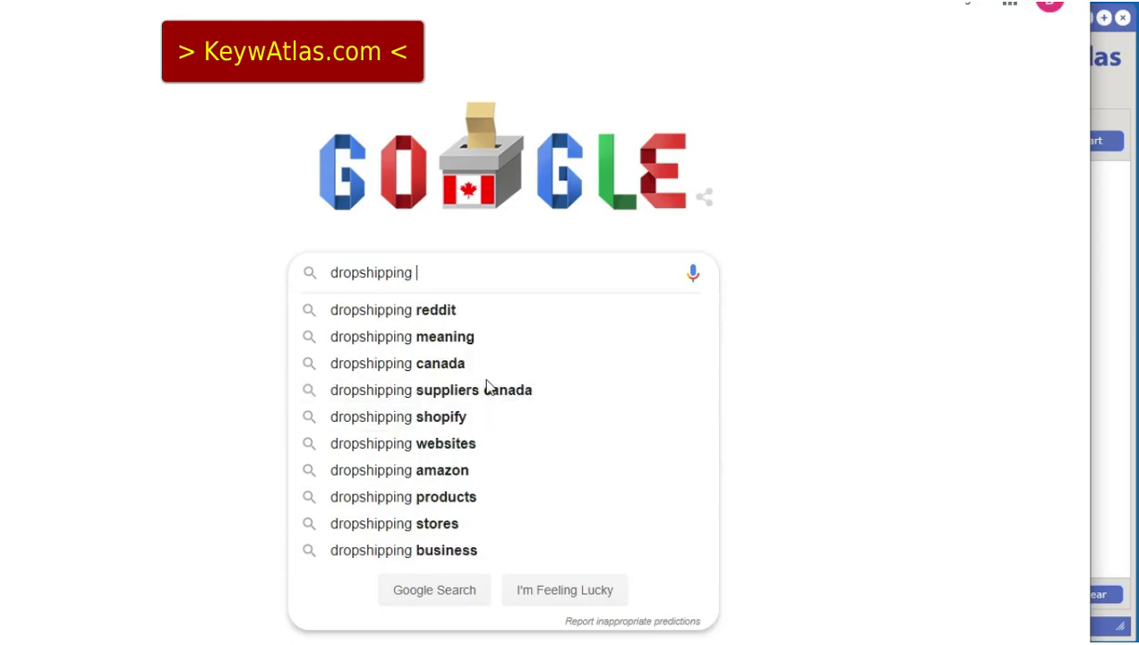
{"action": "key", "text": "Home"}
{"action": "type", "text": "a"}
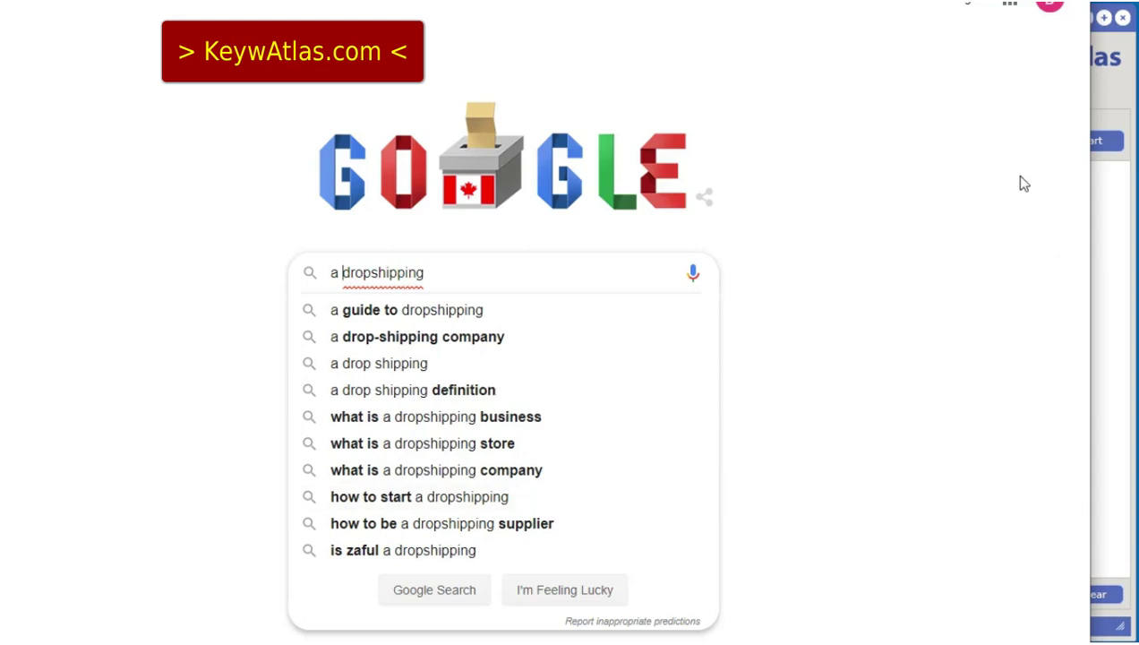
Search Google for "a dropshipping" and examine the related searches at the end of the results page.
{"action": "key", "text": "alt+Tab"}
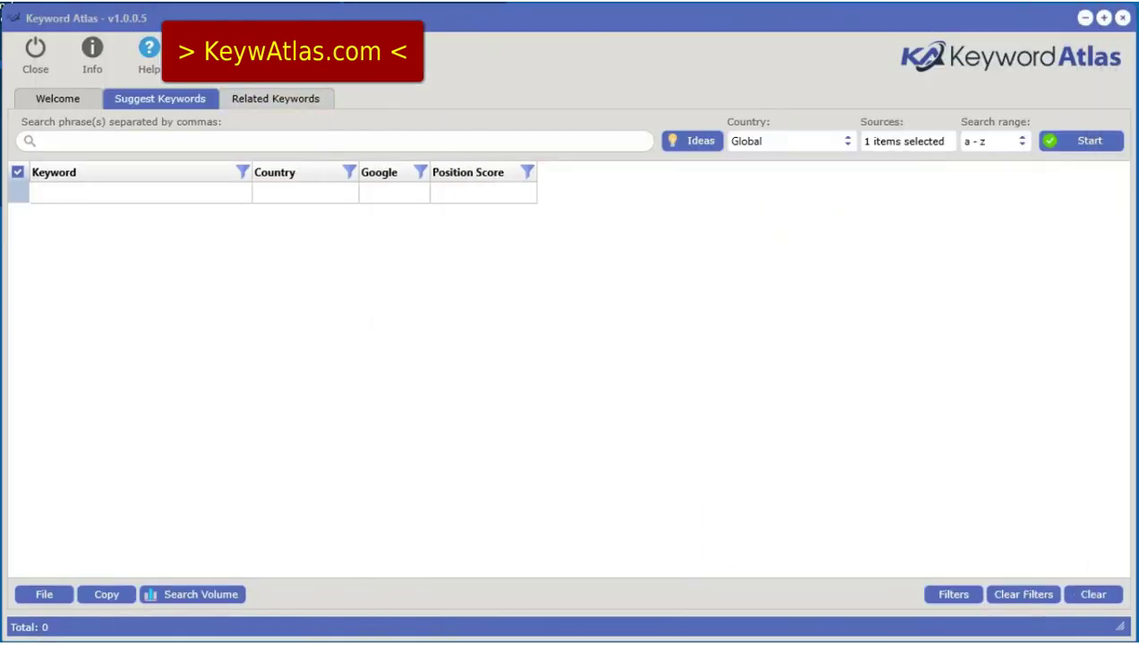
{"action": "key", "text": "alt+Tab"}
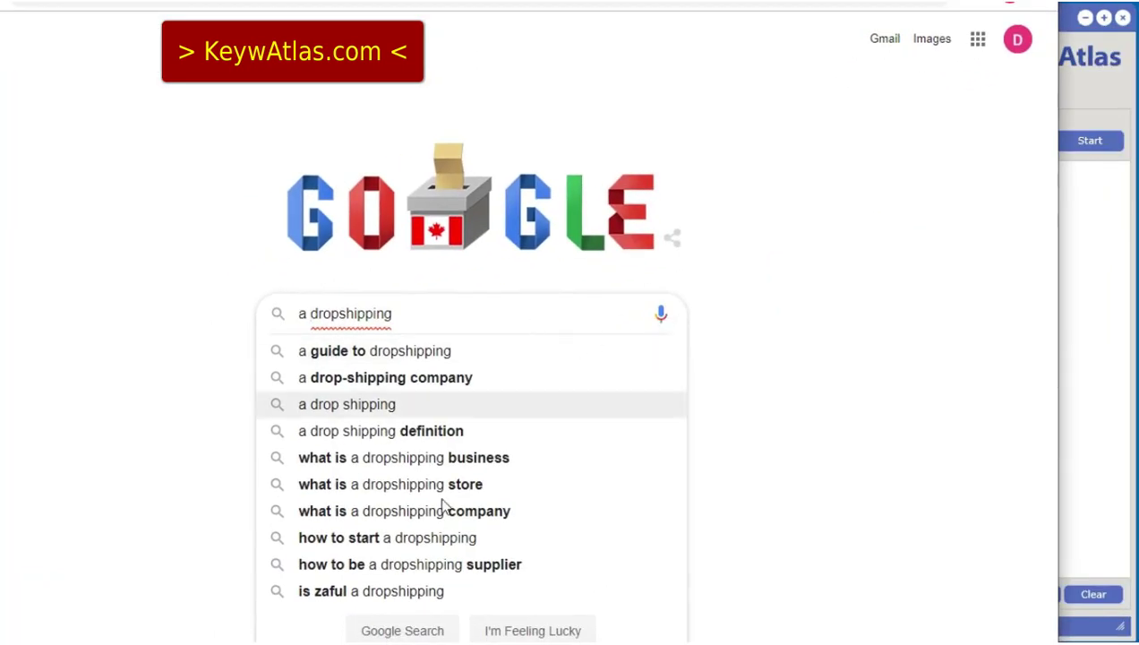
{"action": "left_click", "coordinate": [365, 630]}
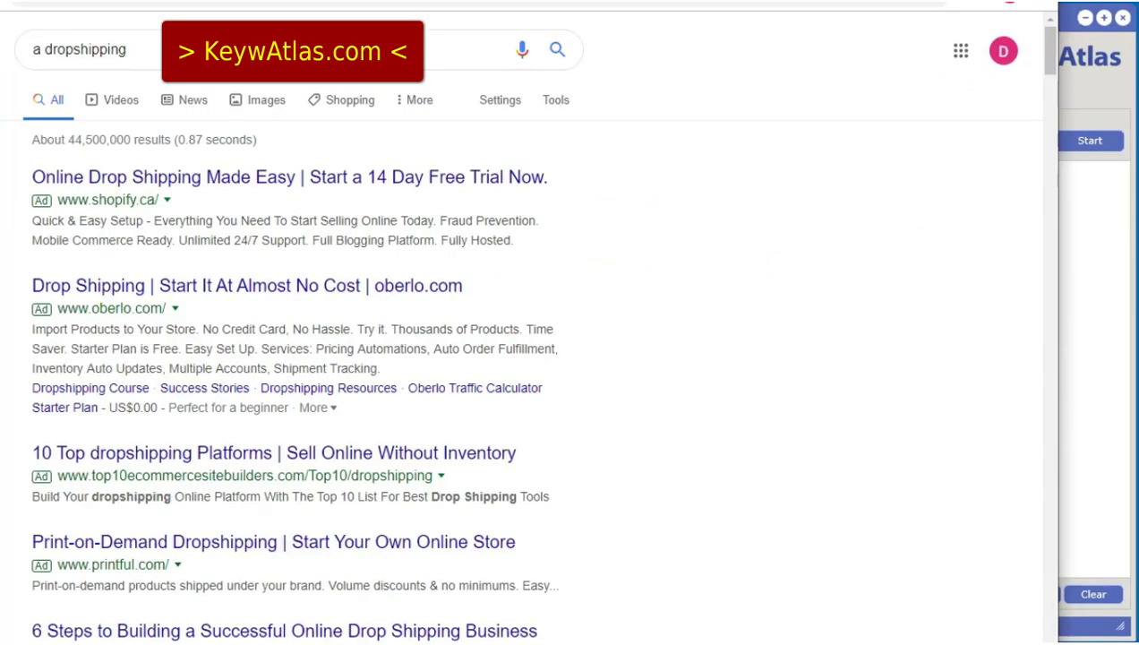
{"action": "scroll", "coordinate": [841, 432], "scroll_direction": "down", "scroll_amount": 20}
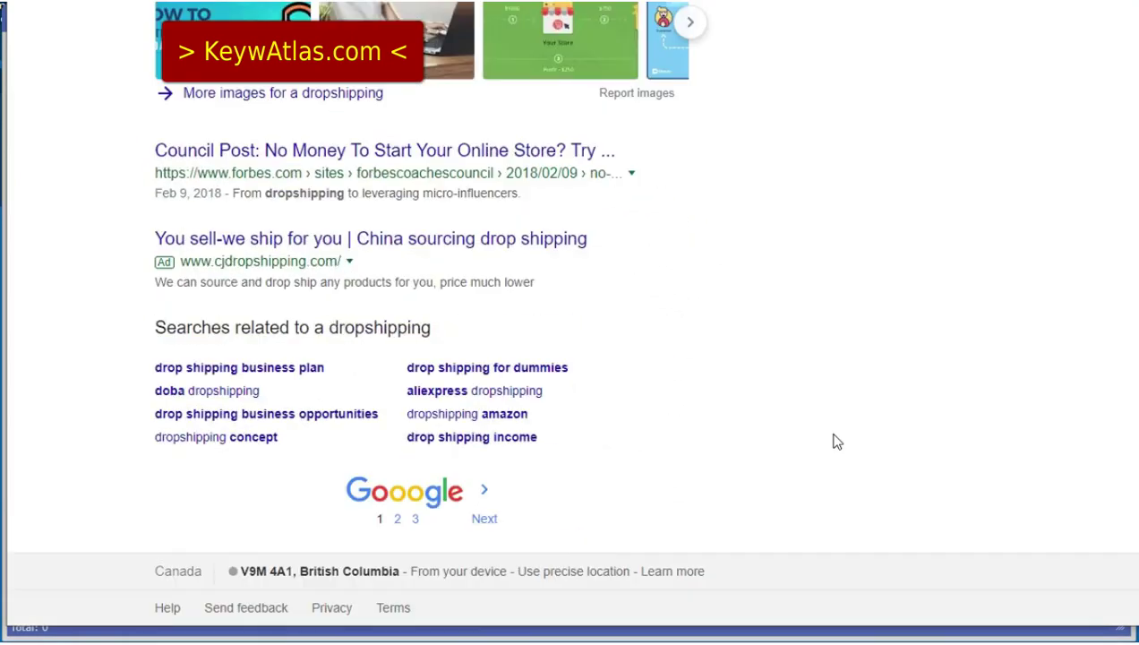
Switch to Keyword Atlas and open the list of keyword sources.
{"action": "key", "text": "alt+Tab"}
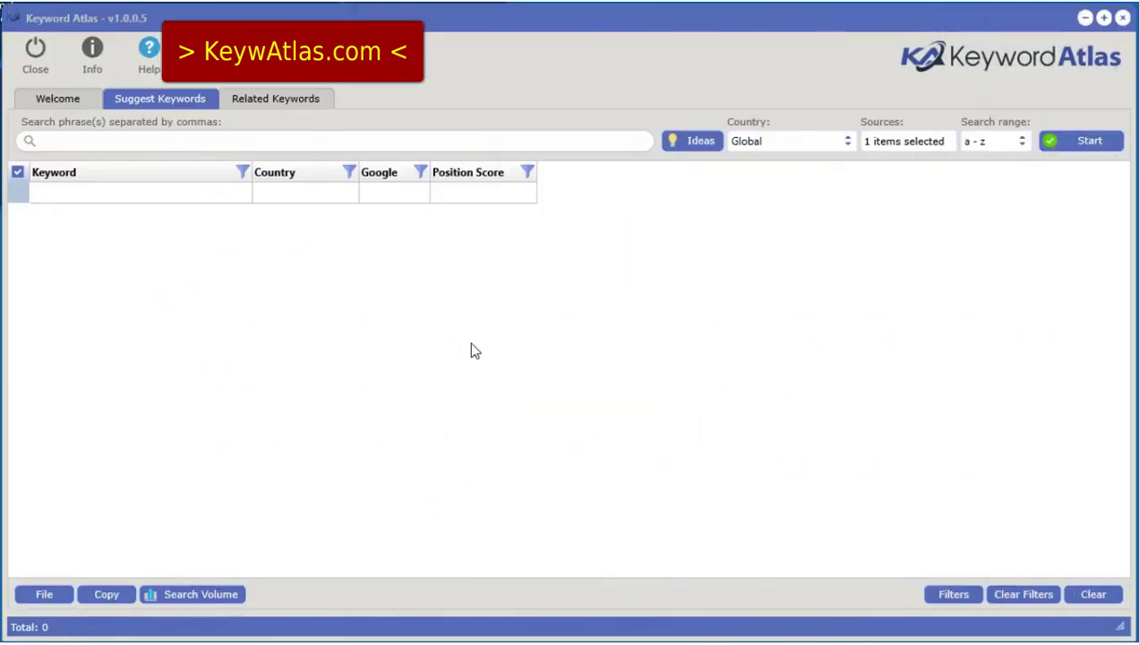
{"action": "left_click", "coordinate": [887, 141]}
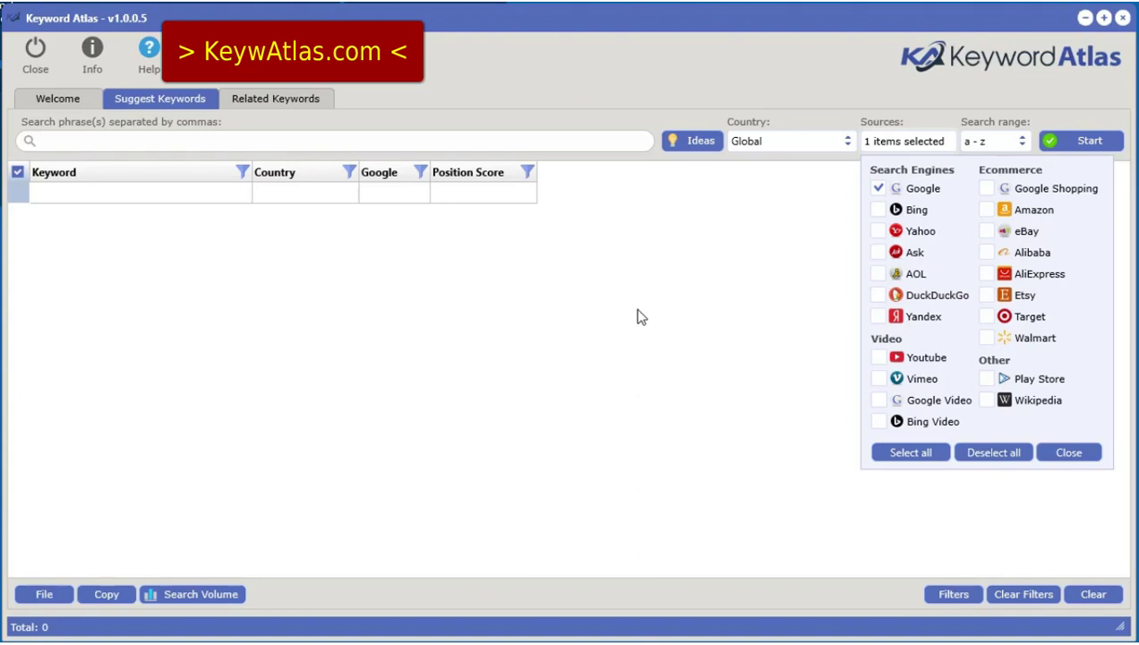
Add Bing and Yahoo to the keyword sources and generate suggestions for "dropshipping".
{"action": "left_click", "coordinate": [878, 210]}
{"action": "left_click", "coordinate": [879, 231]}
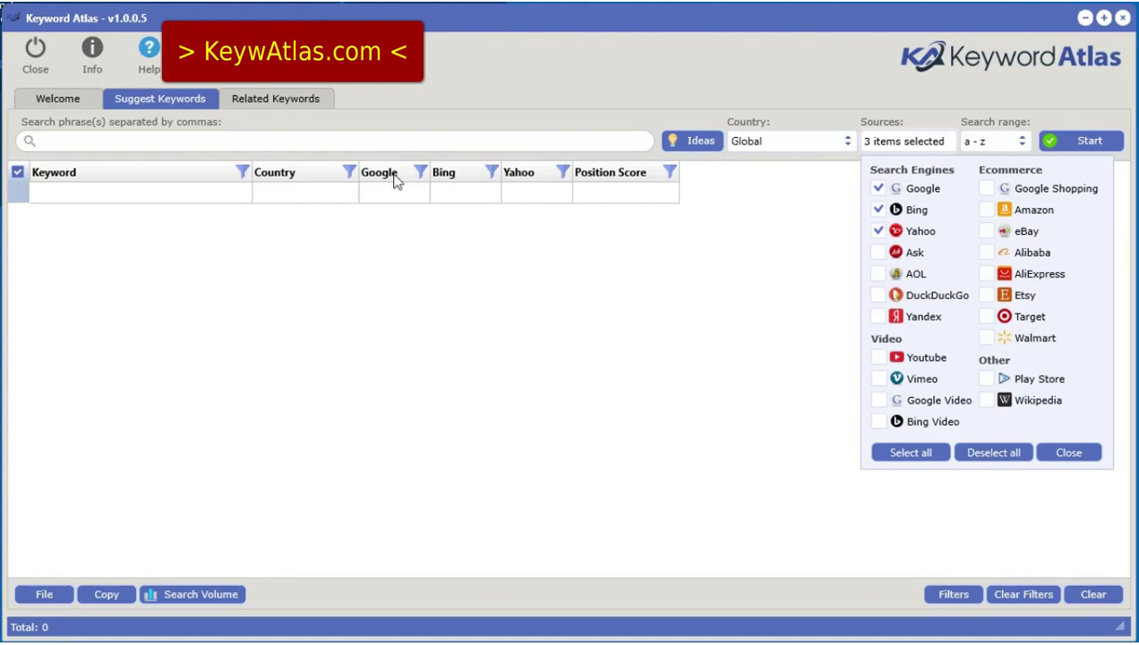
{"action": "left_click", "coordinate": [280, 141]}
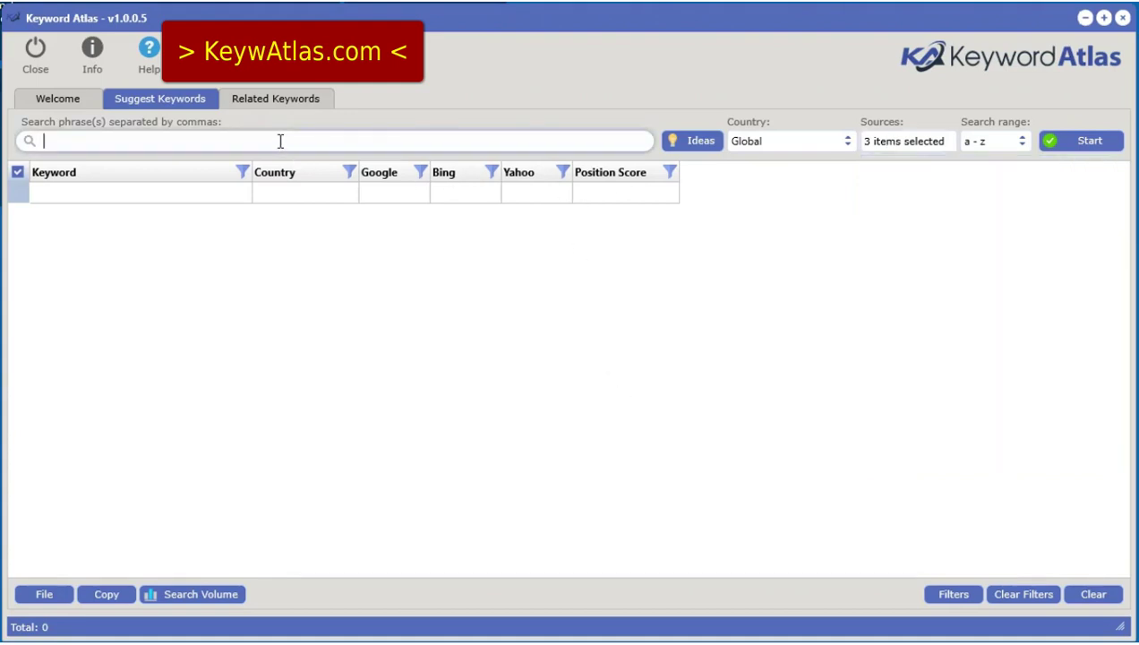
{"action": "type", "text": "dropshipping"}
{"action": "left_click", "coordinate": [1095, 143]}
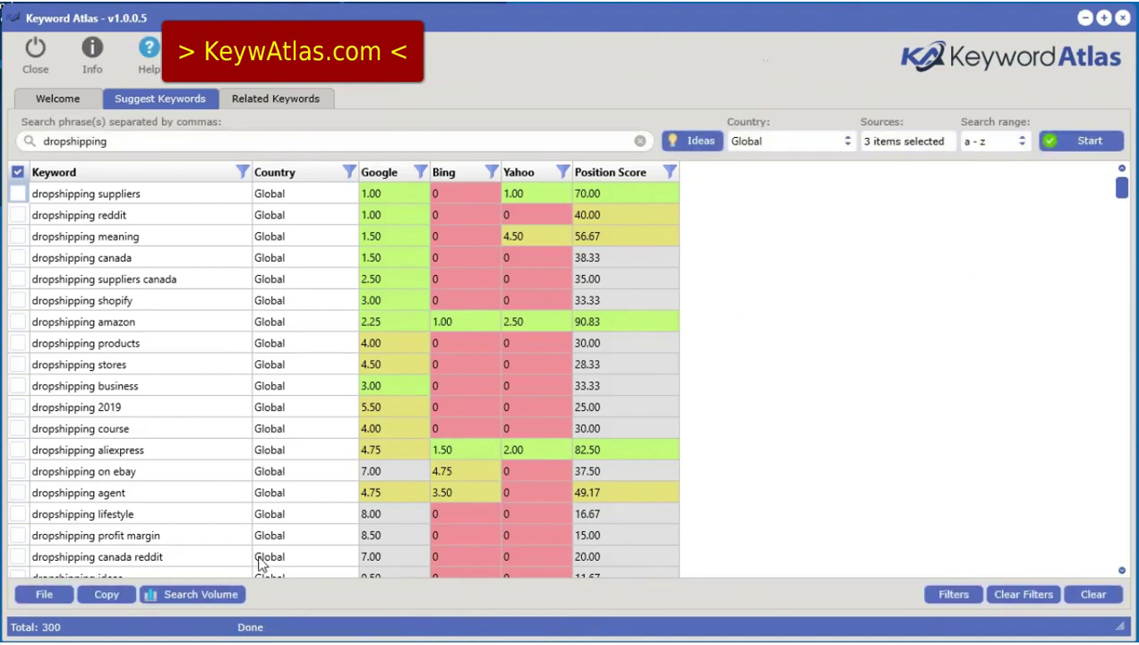
Review the available search ranges and the list of keyword sources.
{"action": "left_click", "coordinate": [982, 140]}
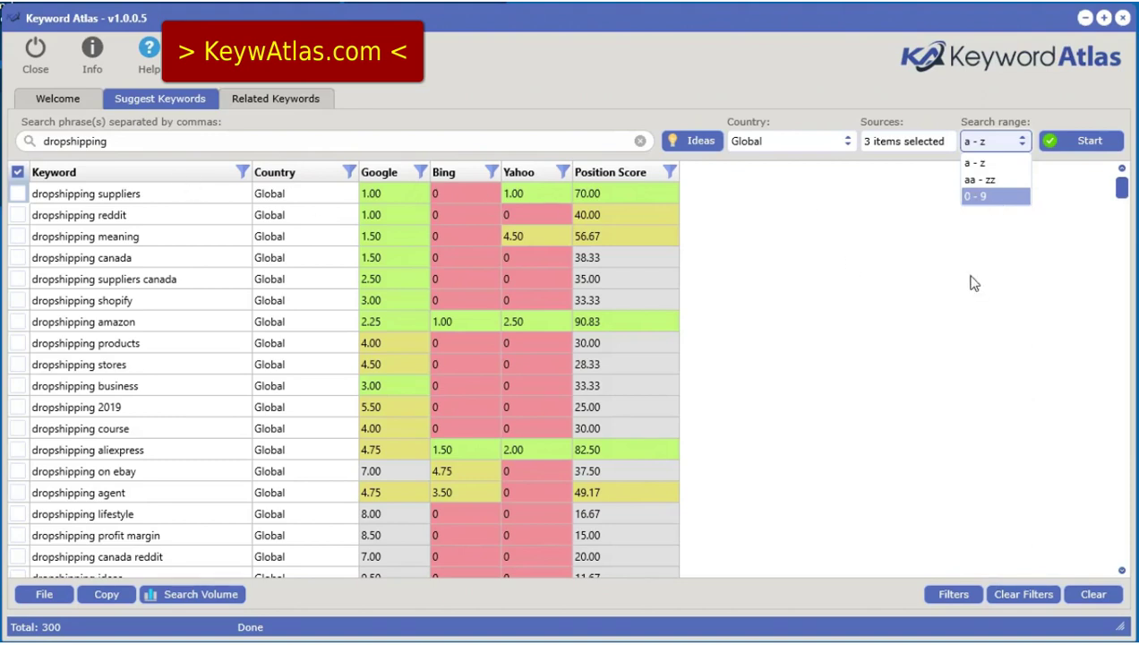
{"action": "left_click", "coordinate": [901, 277]}
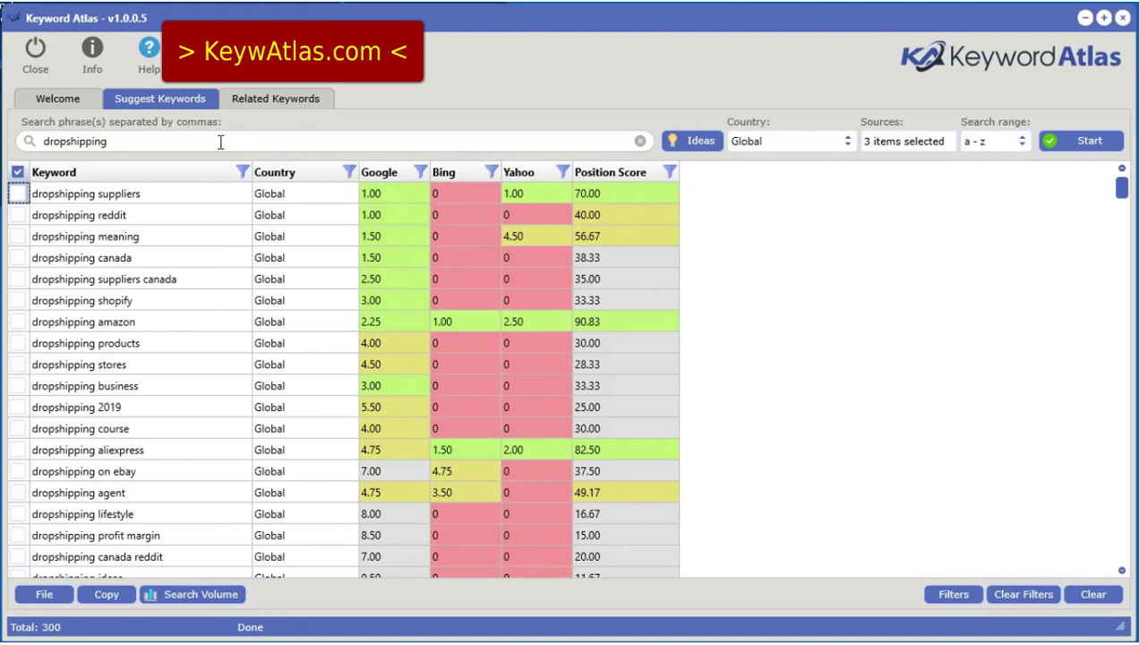
{"action": "left_click", "coordinate": [924, 142]}
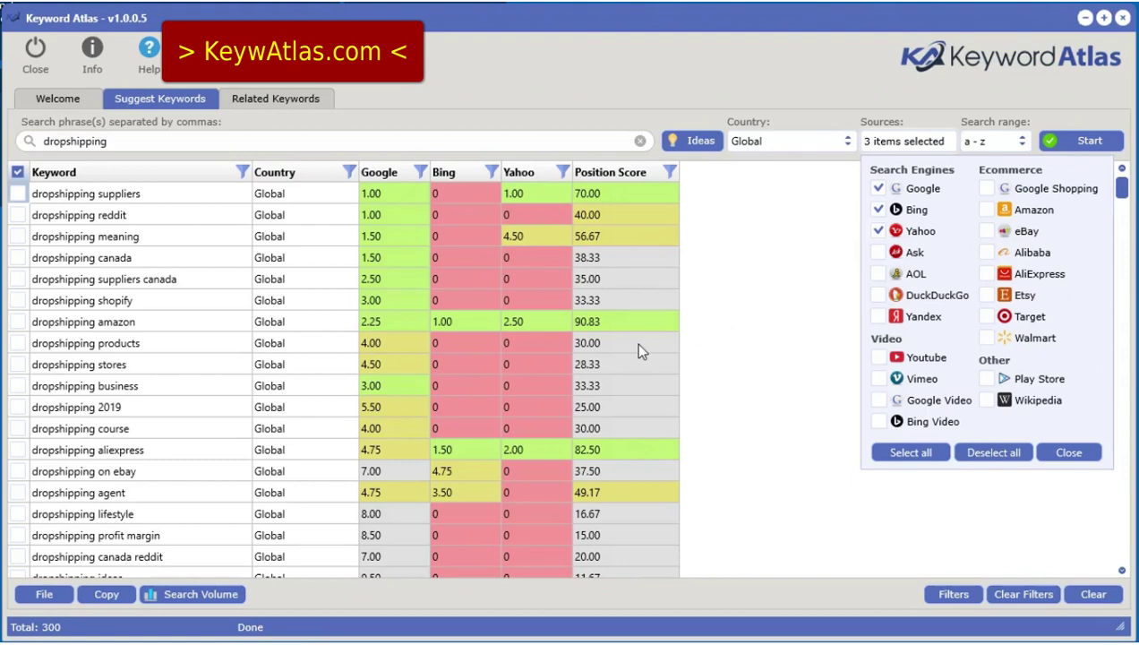
{"action": "left_click", "coordinate": [726, 355]}
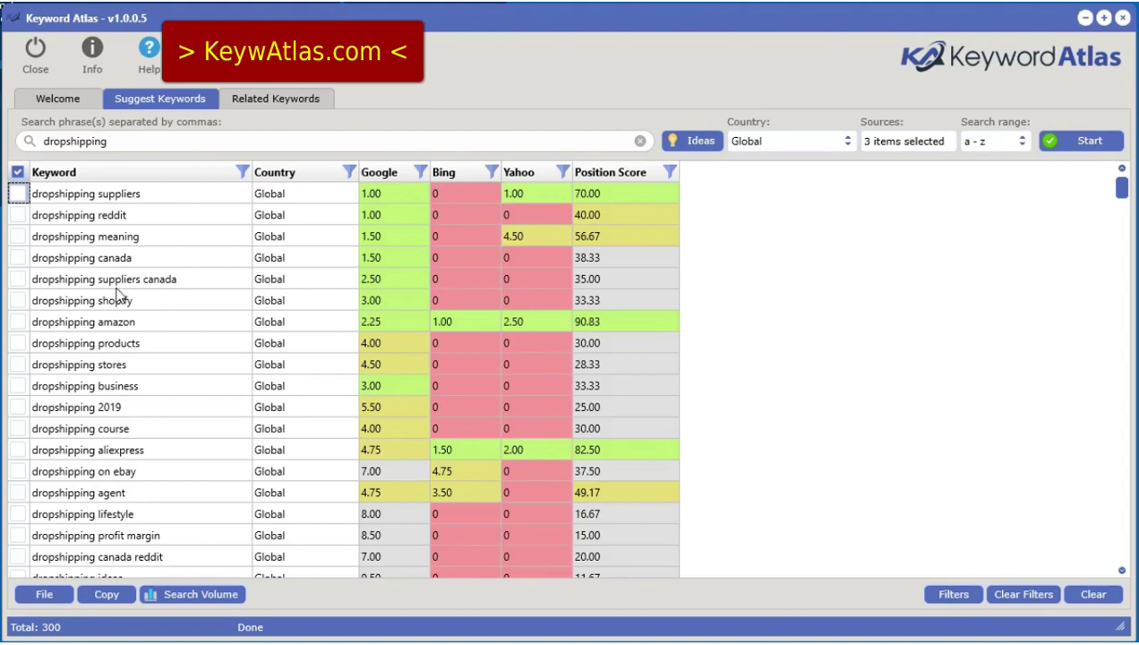
Try to send the selected suggestions to the Related Keywords tool.
{"action": "right_click", "coordinate": [151, 251]}
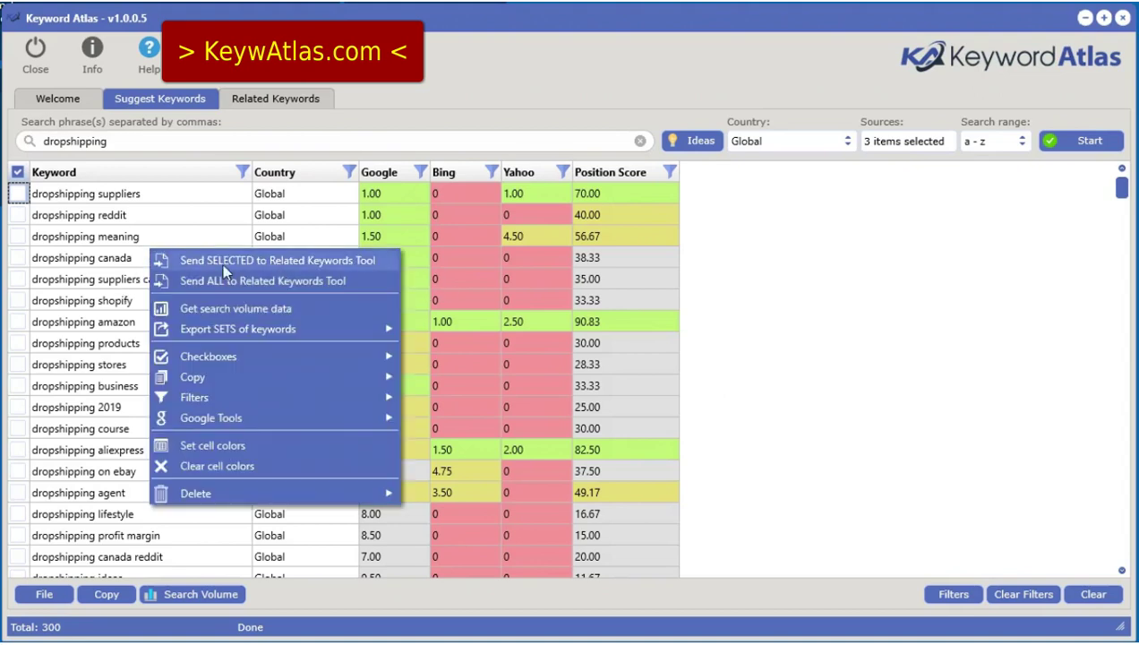
{"action": "left_click", "coordinate": [306, 261]}
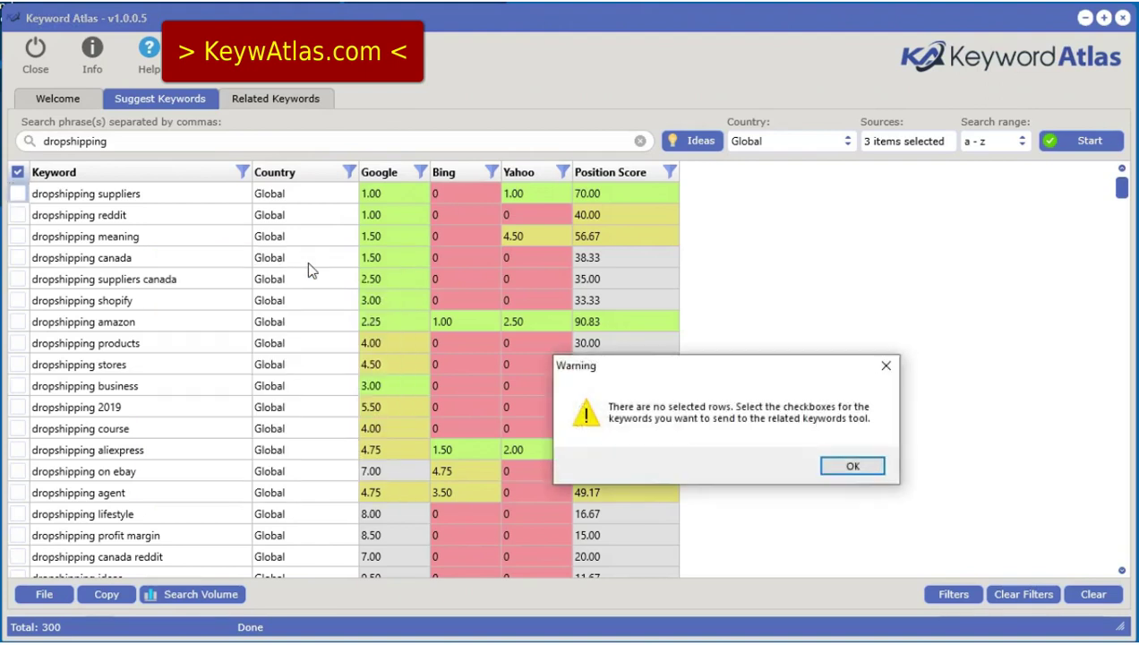
{"action": "left_click", "coordinate": [852, 467]}
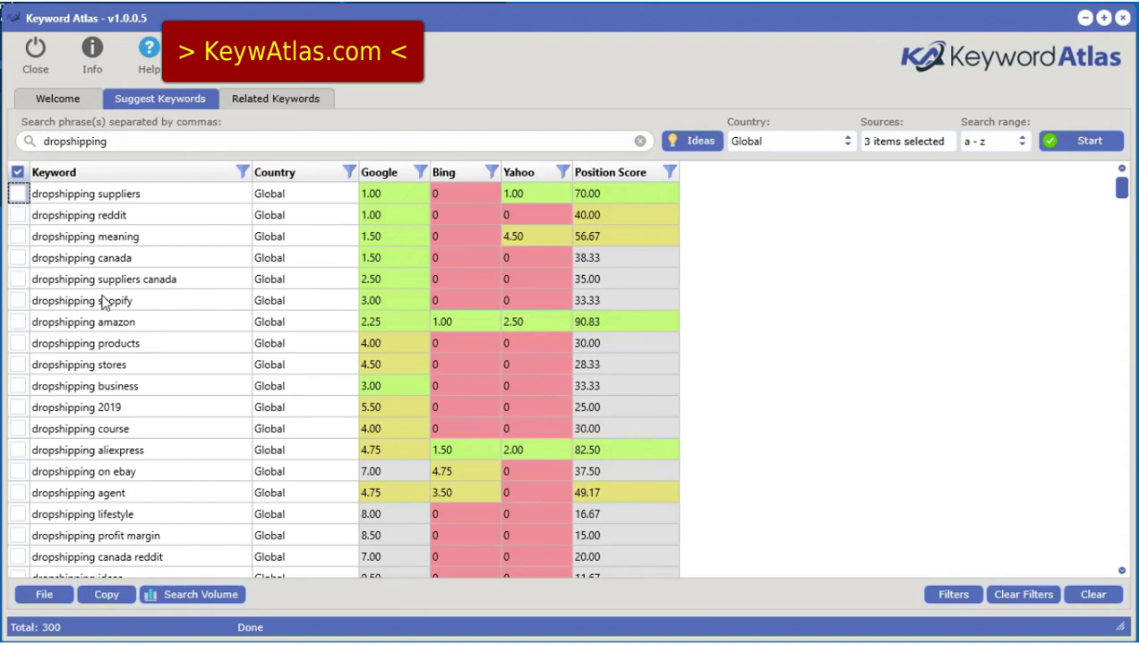
Check all suggestion rows and send the selected keywords to the Related Keywords tool.
{"action": "left_click", "coordinate": [18, 173]}
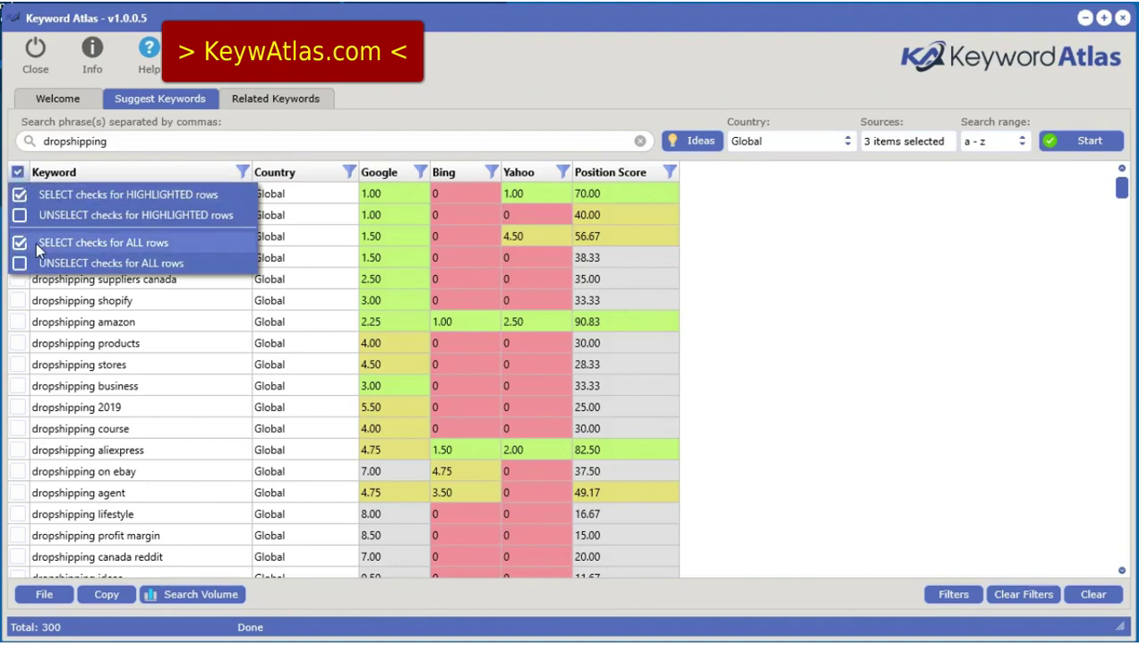
{"action": "left_click", "coordinate": [90, 240]}
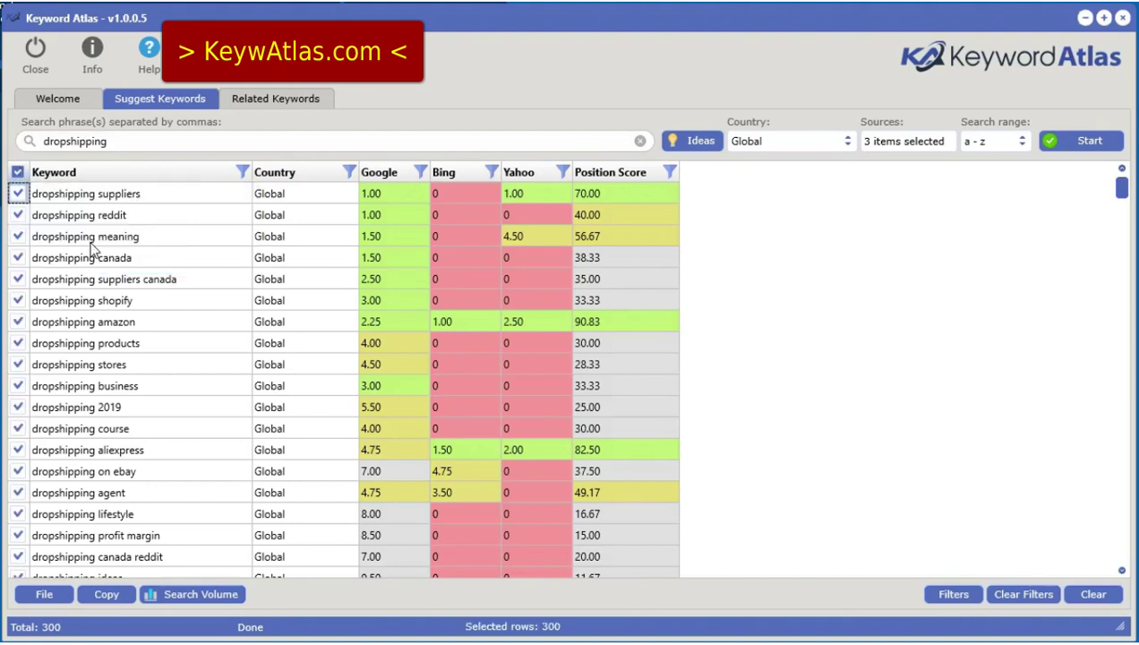
{"action": "right_click", "coordinate": [90, 241]}
{"action": "left_click", "coordinate": [192, 253]}
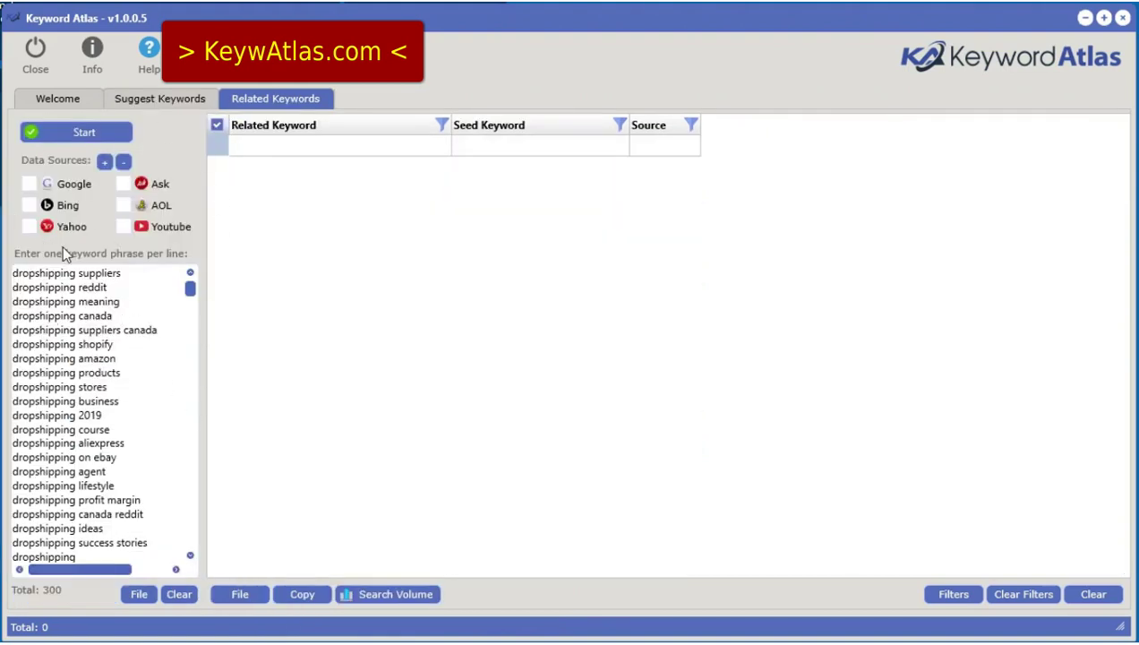
Enable Google, Bing, Yahoo, Ask, AOL and Youtube as data sources and run the related keywords search.
{"action": "left_click", "coordinate": [29, 184]}
{"action": "left_click", "coordinate": [30, 204]}
{"action": "left_click", "coordinate": [30, 225]}
{"action": "left_click", "coordinate": [123, 205]}
{"action": "left_click", "coordinate": [123, 227]}
{"action": "left_click", "coordinate": [85, 132]}
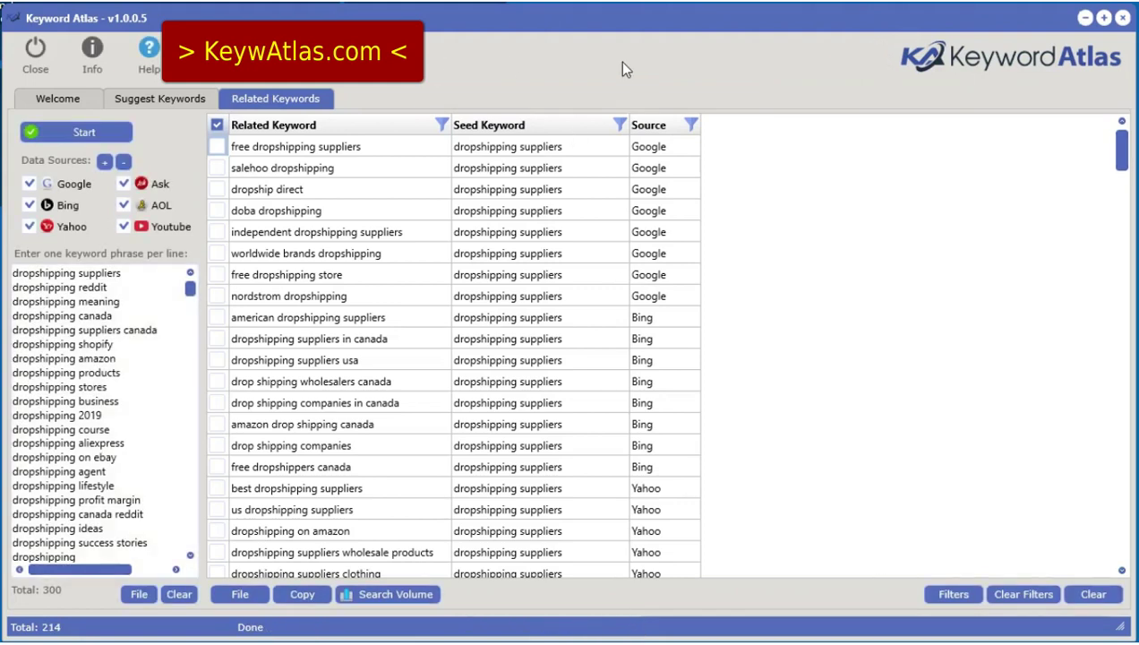
{"action": "mouse_move", "coordinate": [1122, 148]}
{"action": "left_mouse_down"}
{"action": "mouse_move", "coordinate": [1133, 562]}
{"action": "mouse_move", "coordinate": [1127, 134]}
{"action": "left_mouse_up"}
Return to the suggested keywords and open the search volume data dialog for them.
{"action": "left_click", "coordinate": [179, 100]}
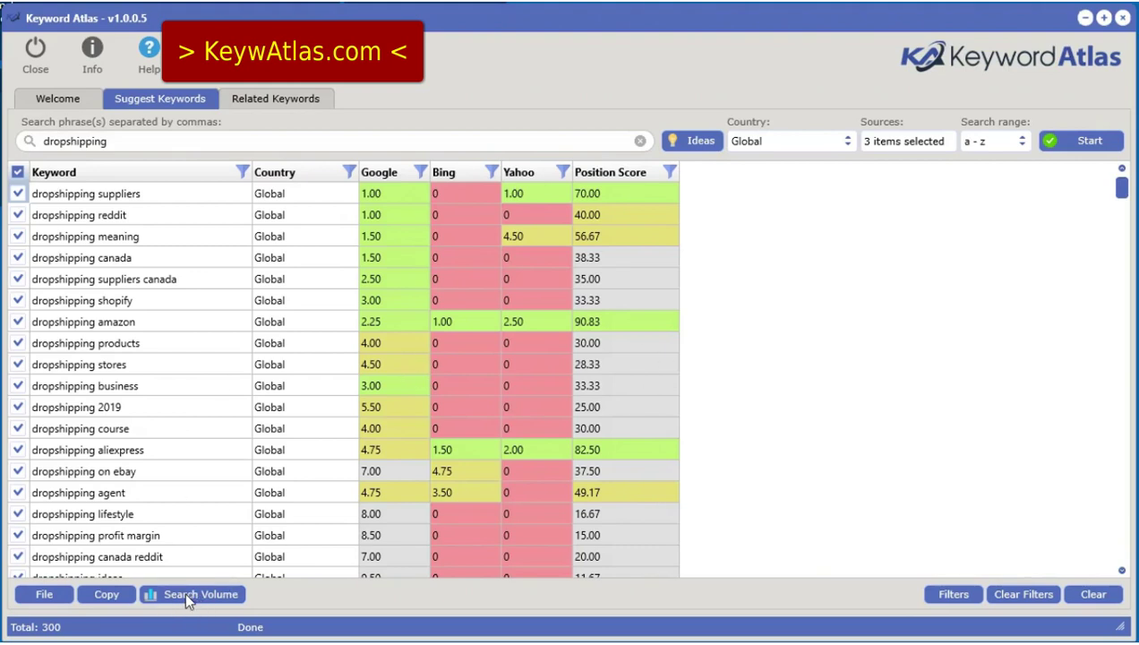
{"action": "right_click", "coordinate": [299, 318]}
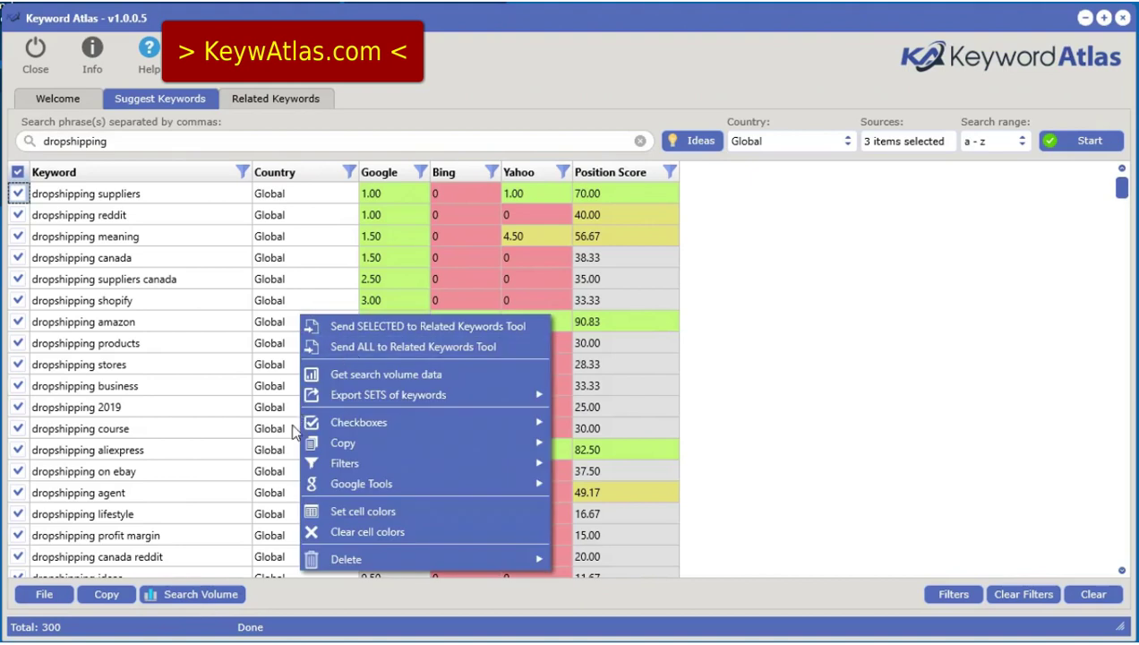
{"action": "left_click", "coordinate": [174, 594]}
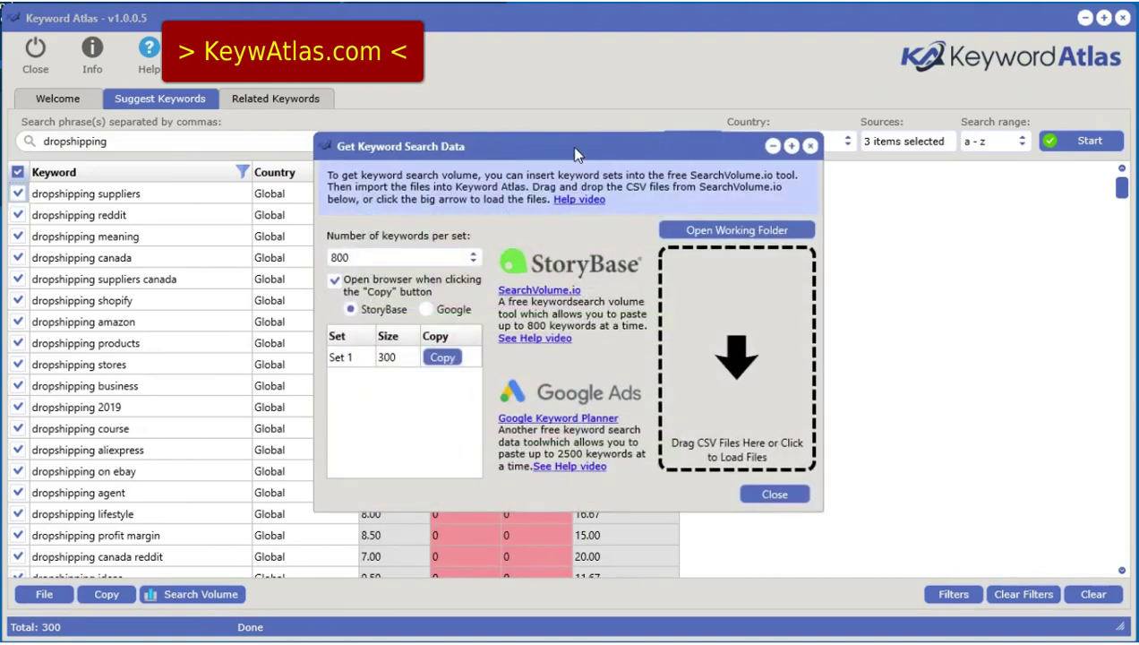
{"action": "left_click_drag", "start_coordinate": [576, 154], "coordinate": [523, 163]}
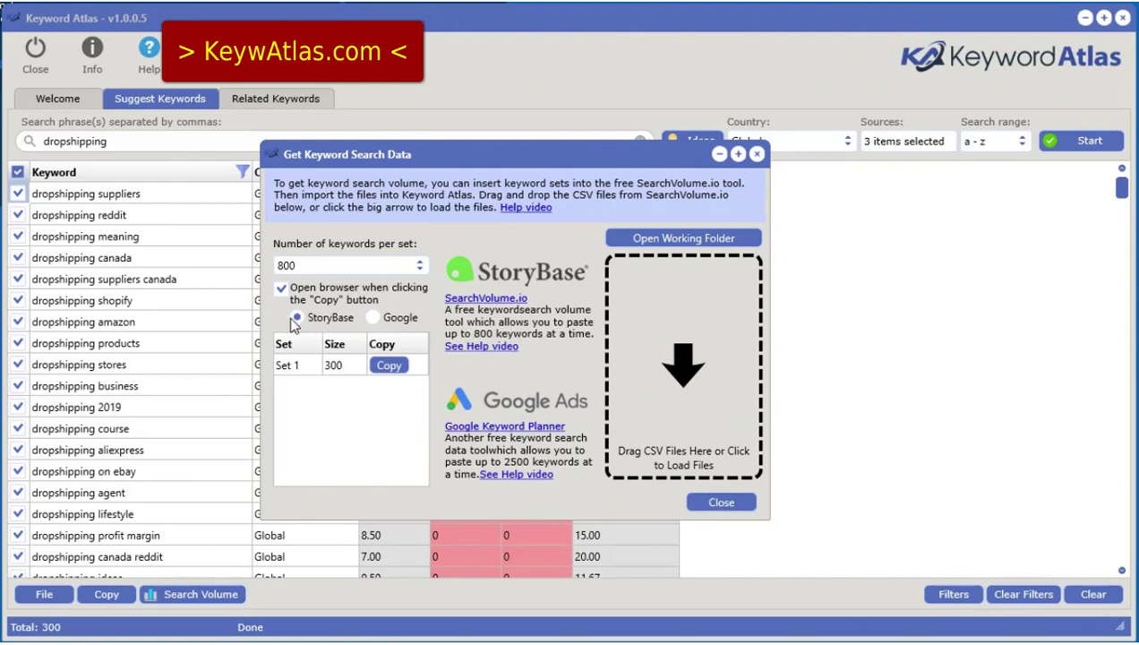
Review the StoryBase and Google browser options and the 800 and 2500 choices for keywords per set.
{"action": "left_click", "coordinate": [385, 318]}
{"action": "left_click", "coordinate": [294, 316]}
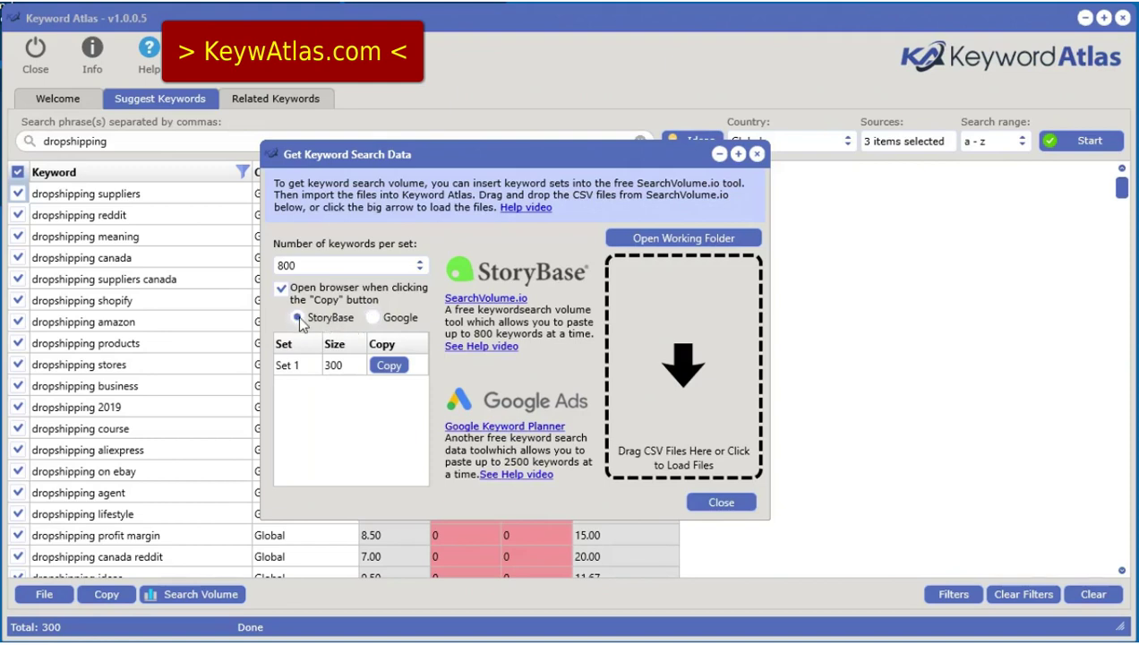
{"action": "left_click", "coordinate": [355, 265]}
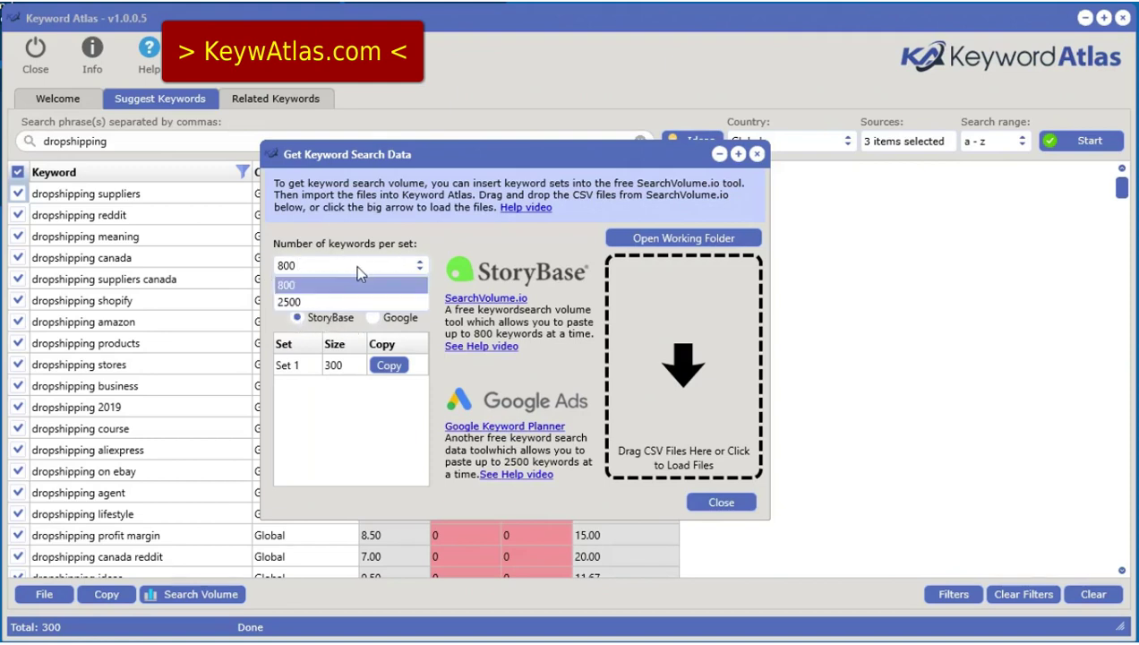
{"action": "left_click", "coordinate": [356, 265]}
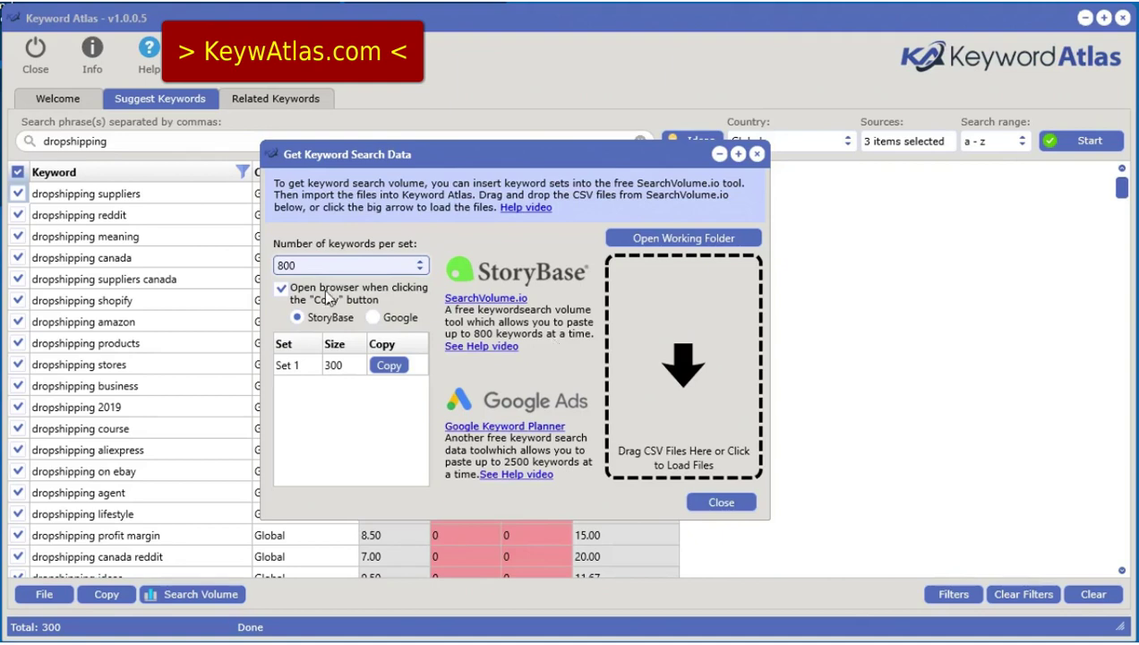
{"action": "left_click", "coordinate": [329, 266]}
{"action": "left_click", "coordinate": [353, 282]}
Copy keyword Set 1 with SearchVolume.io opened, and arrange the browser beside the search data dialog.
{"action": "left_click", "coordinate": [390, 366]}
{"action": "left_click", "coordinate": [390, 366]}
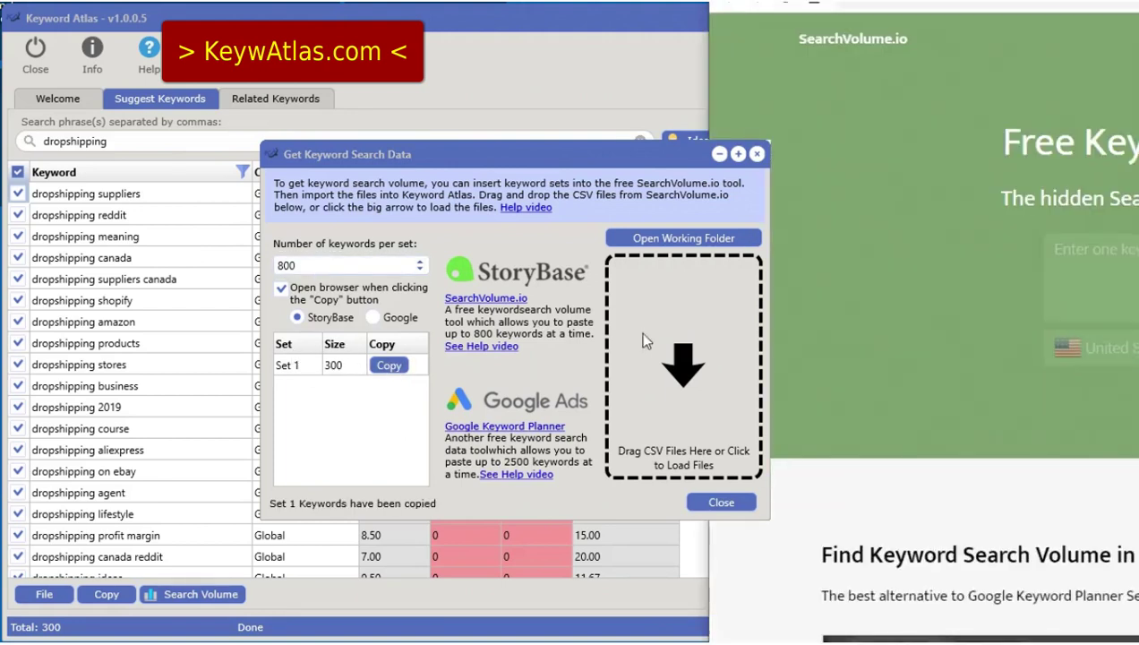
{"action": "left_click_drag", "start_coordinate": [1012, 2], "coordinate": [701, 2]}
{"action": "left_click_drag", "start_coordinate": [659, 166], "coordinate": [288, 178]}
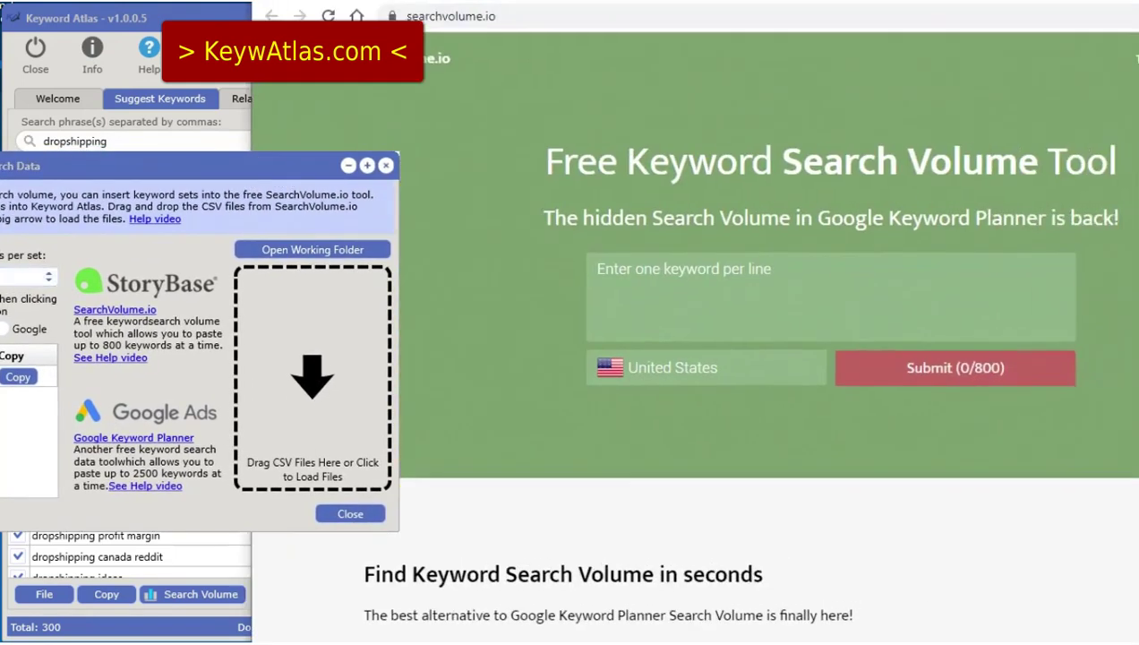
Paste the copied keyword set into the SearchVolume.io keyword box and submit it.
{"action": "left_click", "coordinate": [600, 275]}
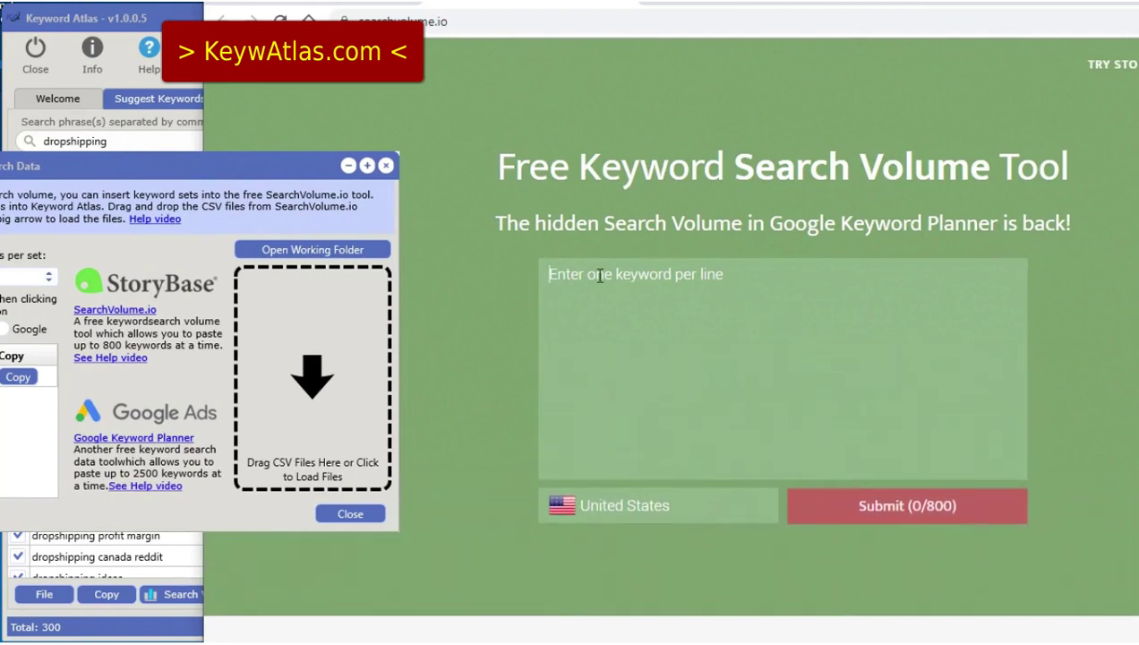
{"action": "right_click", "coordinate": [600, 275]}
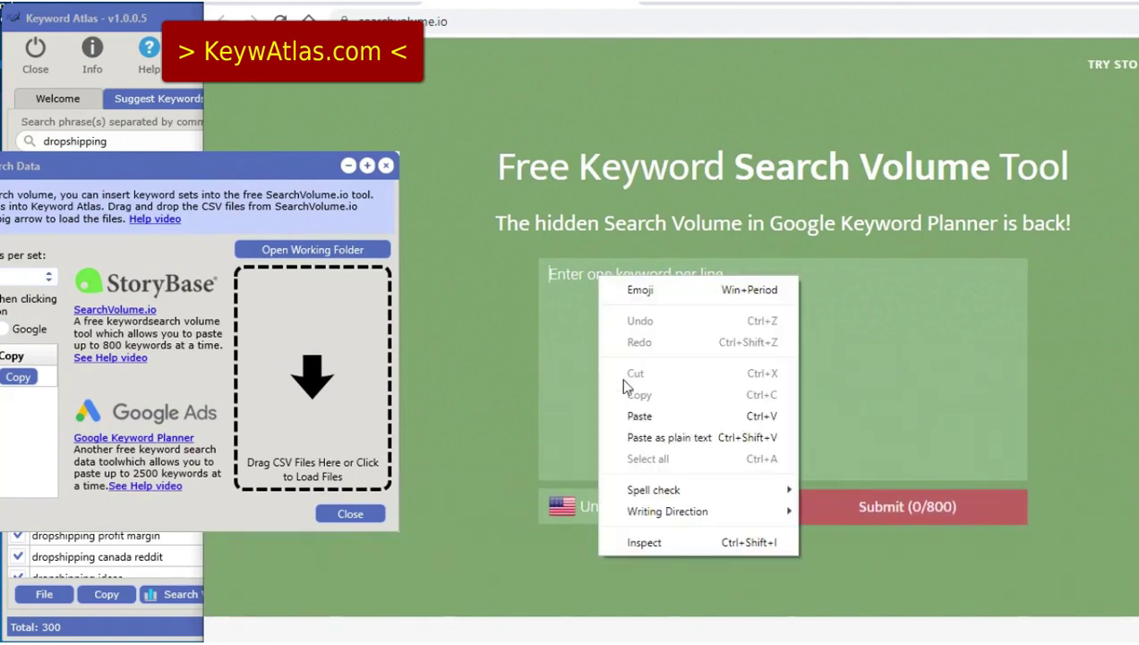
{"action": "left_click", "coordinate": [639, 415]}
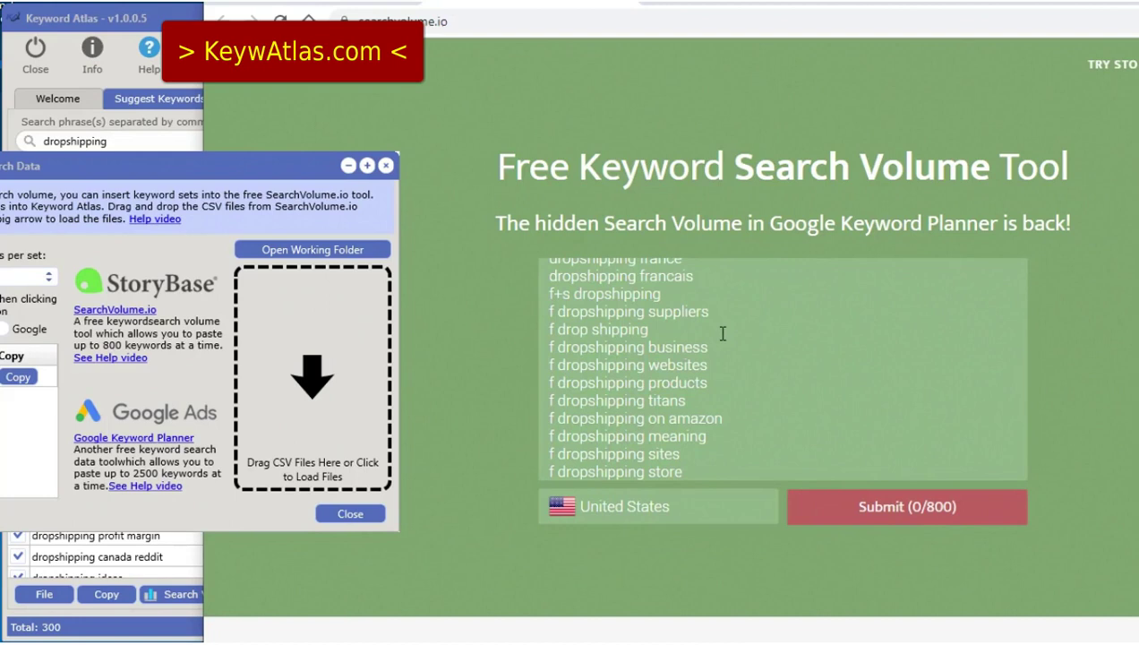
{"action": "left_click", "coordinate": [890, 504]}
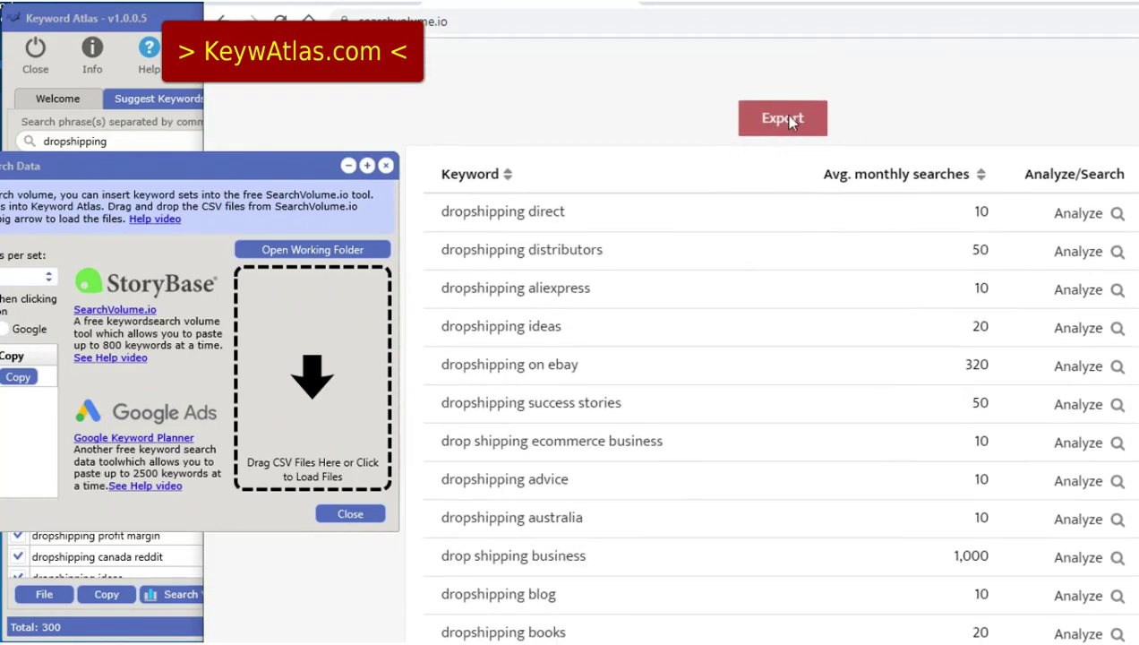
Start exporting the search volume results as CSV and open the Keyword Atlas working folder.
{"action": "left_click", "coordinate": [786, 122]}
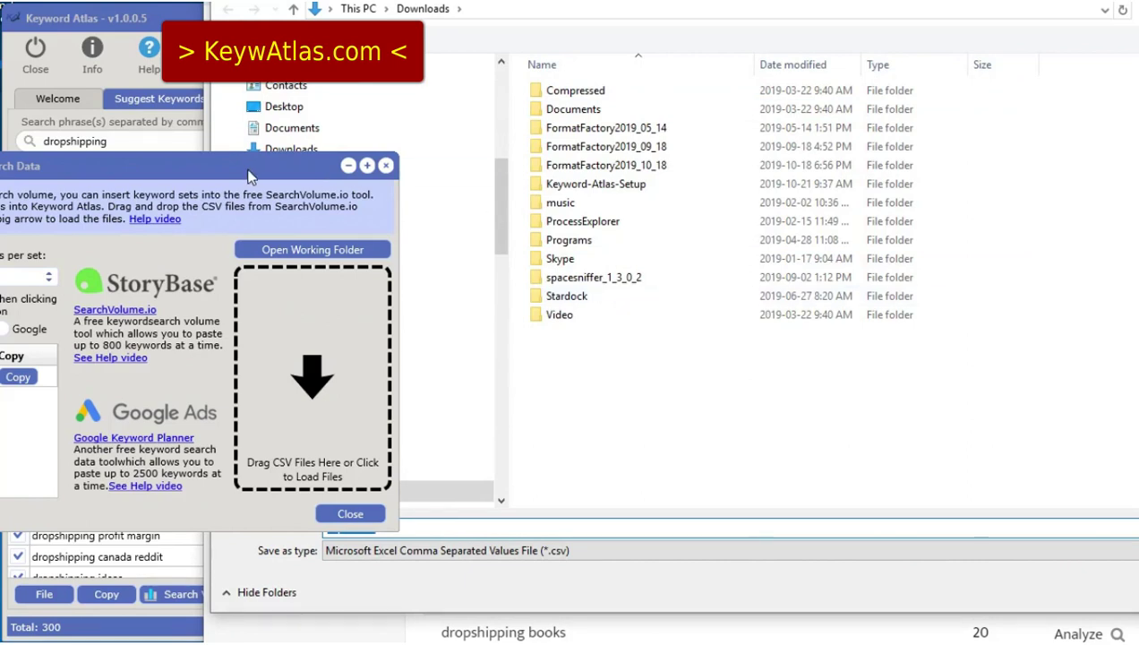
{"action": "key", "text": "Escape"}
{"action": "left_click_drag", "start_coordinate": [250, 176], "coordinate": [429, 183]}
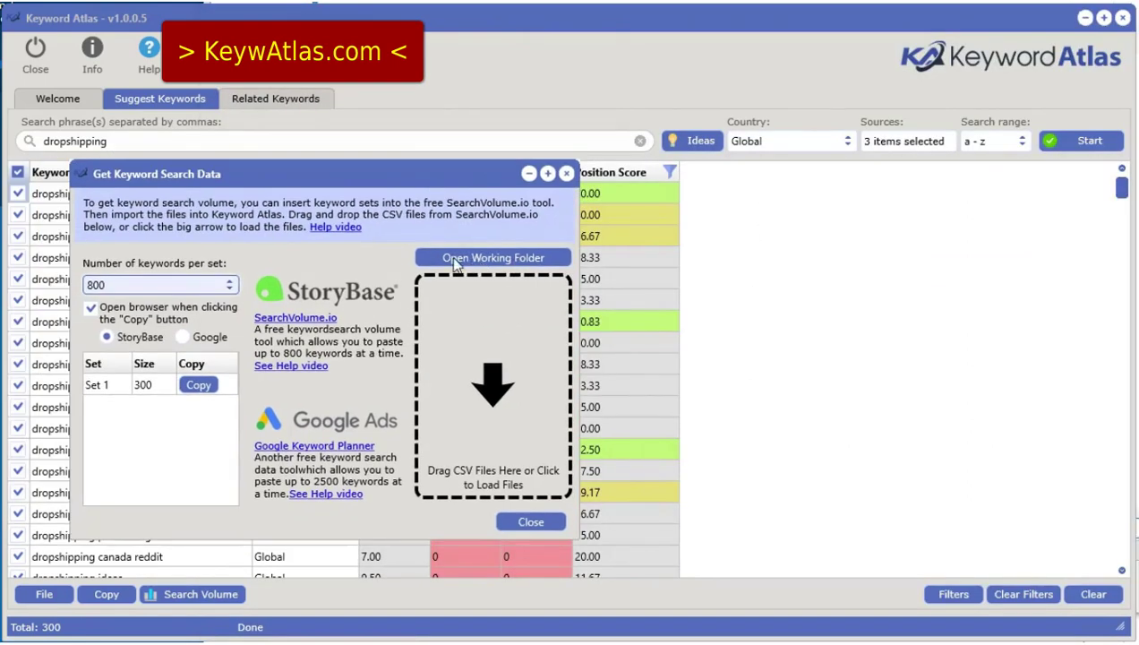
{"action": "left_click", "coordinate": [509, 264]}
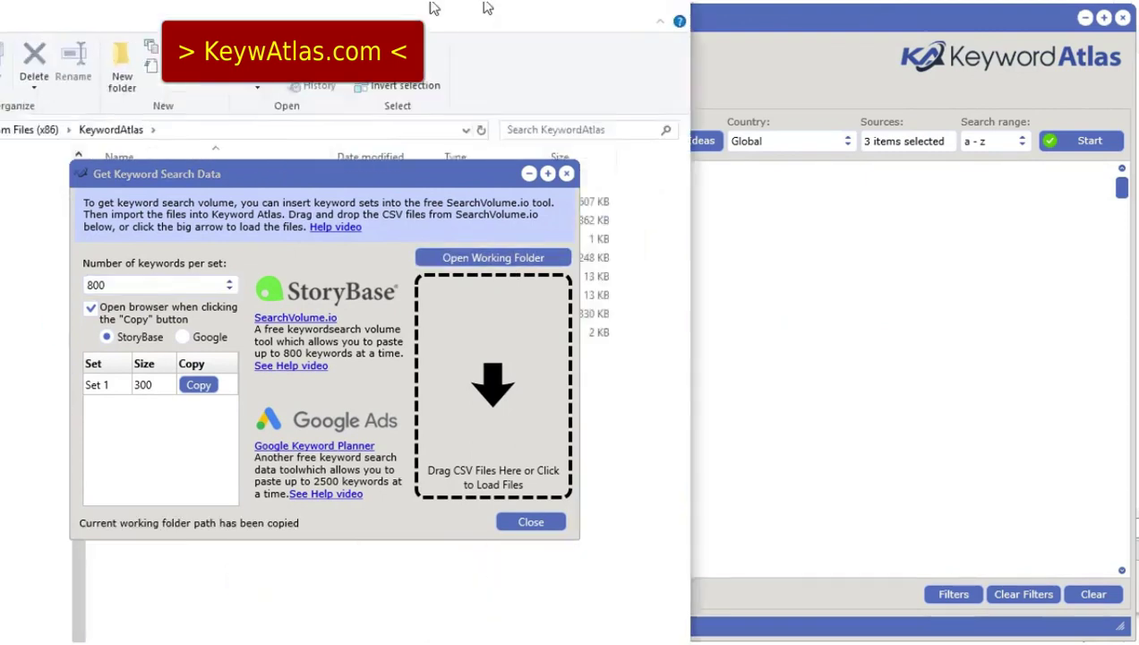
{"action": "left_click_drag", "start_coordinate": [989, 15], "coordinate": [1072, 7]}
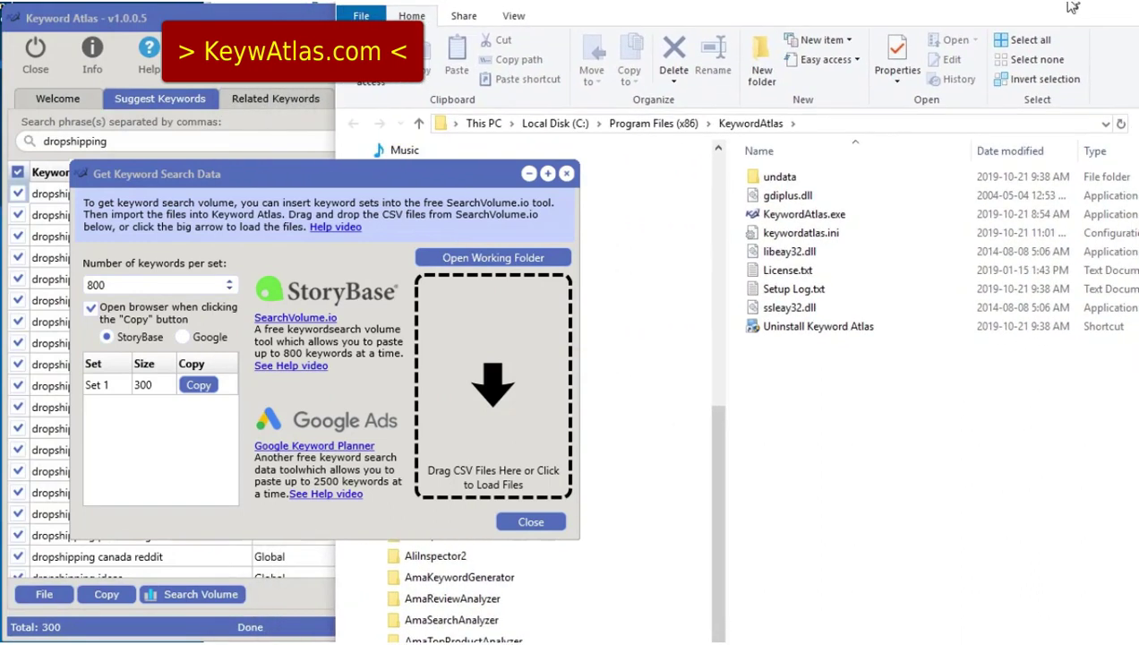
Copy the full path of the Keyword Atlas working folder and move the folder window aside.
{"action": "left_click", "coordinate": [827, 125]}
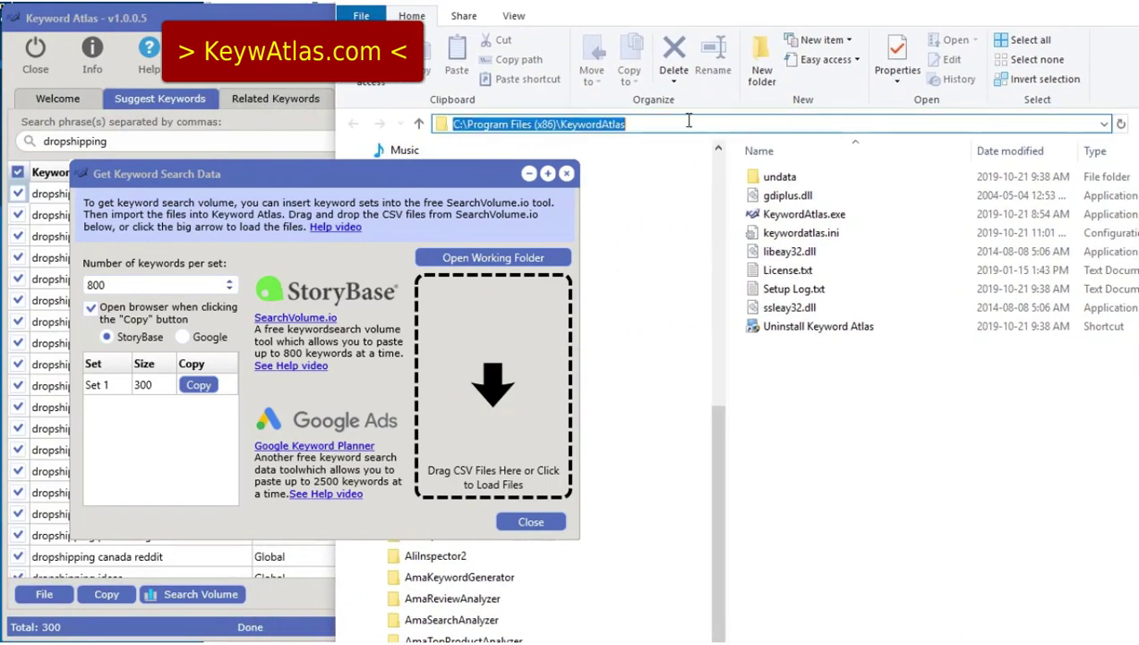
{"action": "right_click", "coordinate": [570, 117]}
{"action": "left_click", "coordinate": [616, 178]}
{"action": "left_click_drag", "start_coordinate": [1002, 11], "coordinate": [1138, 127]}
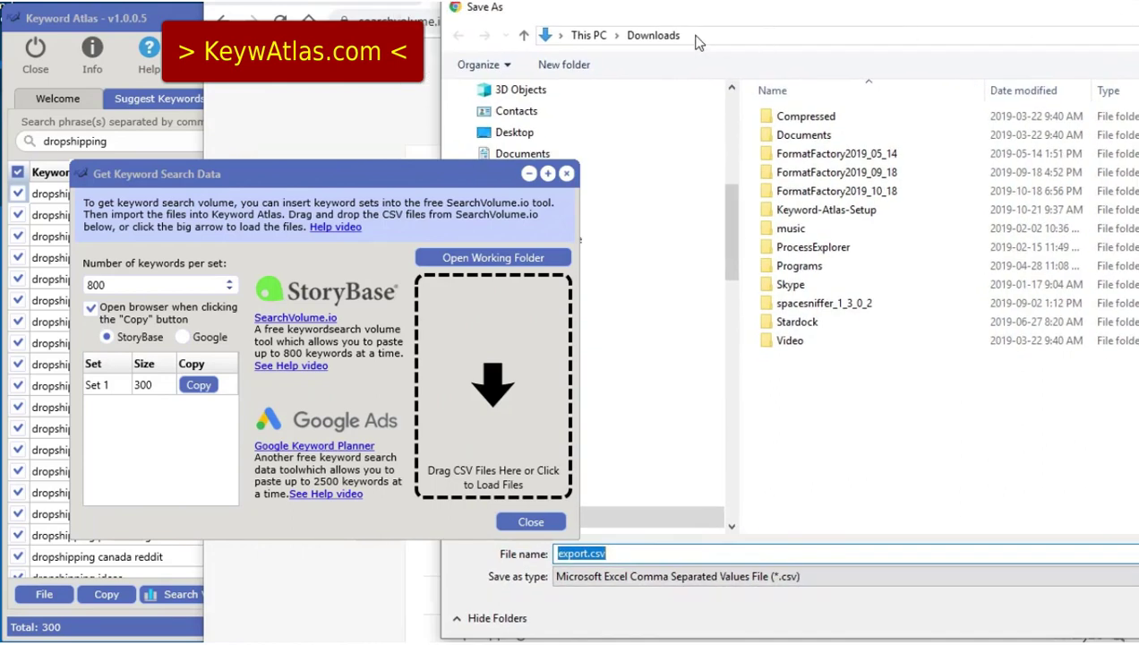
Save the search volume results as export.csv in C:\Program Files (x86)\KeywordAtlas using the copied path.
{"action": "left_click", "coordinate": [698, 43]}
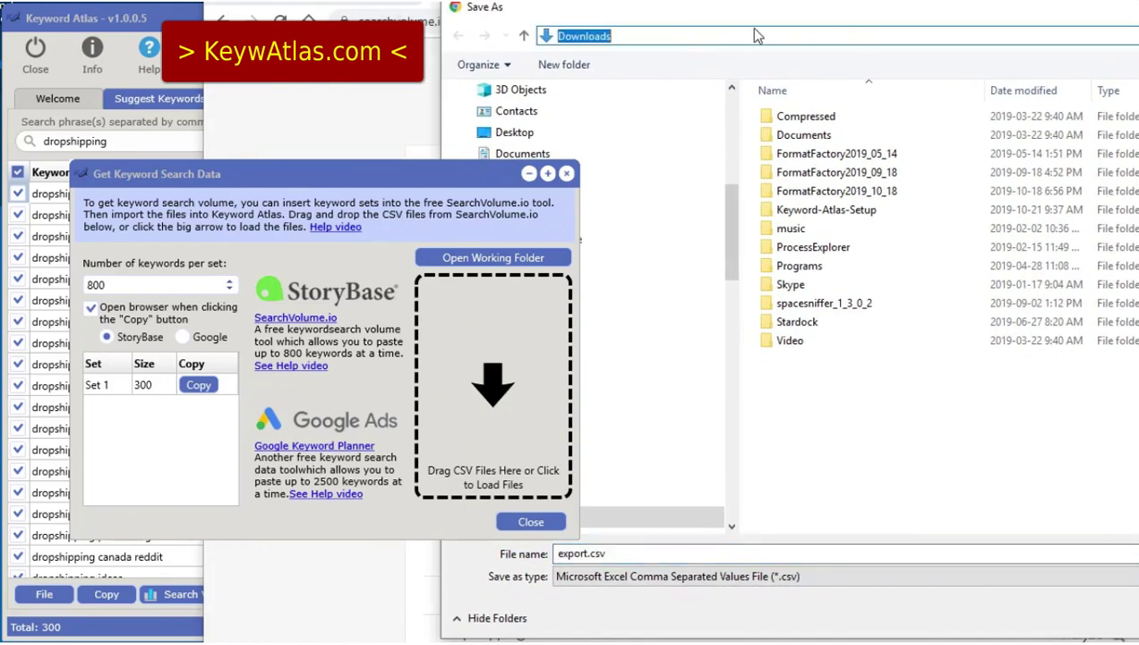
{"action": "right_click", "coordinate": [656, 36]}
{"action": "left_click", "coordinate": [719, 110]}
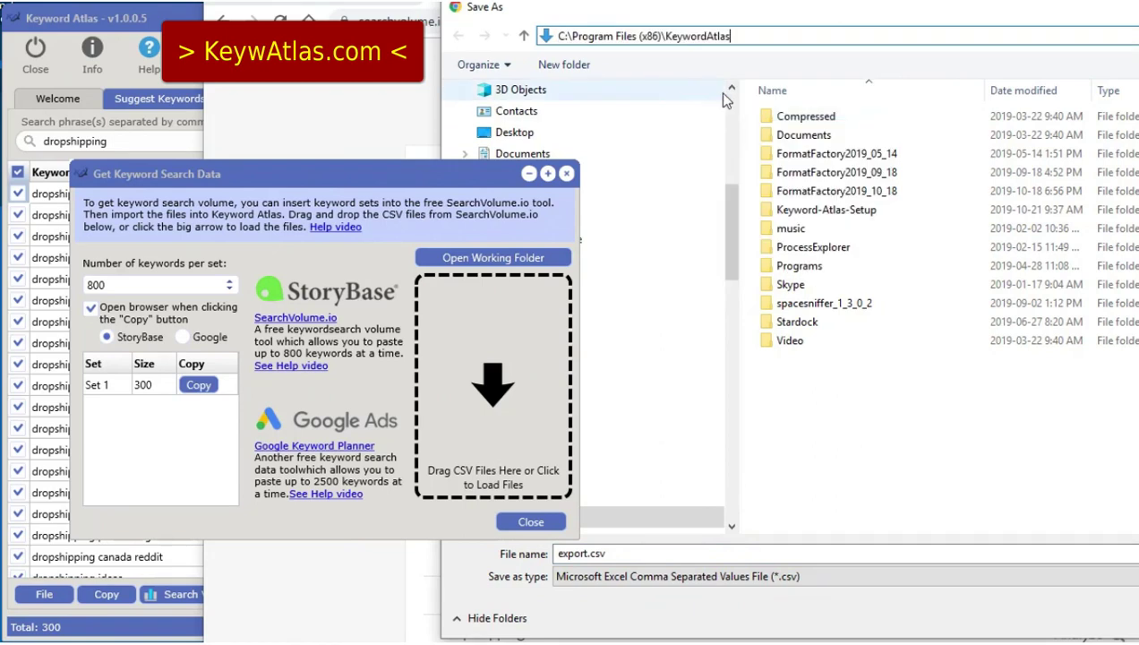
{"action": "key", "text": "Return"}
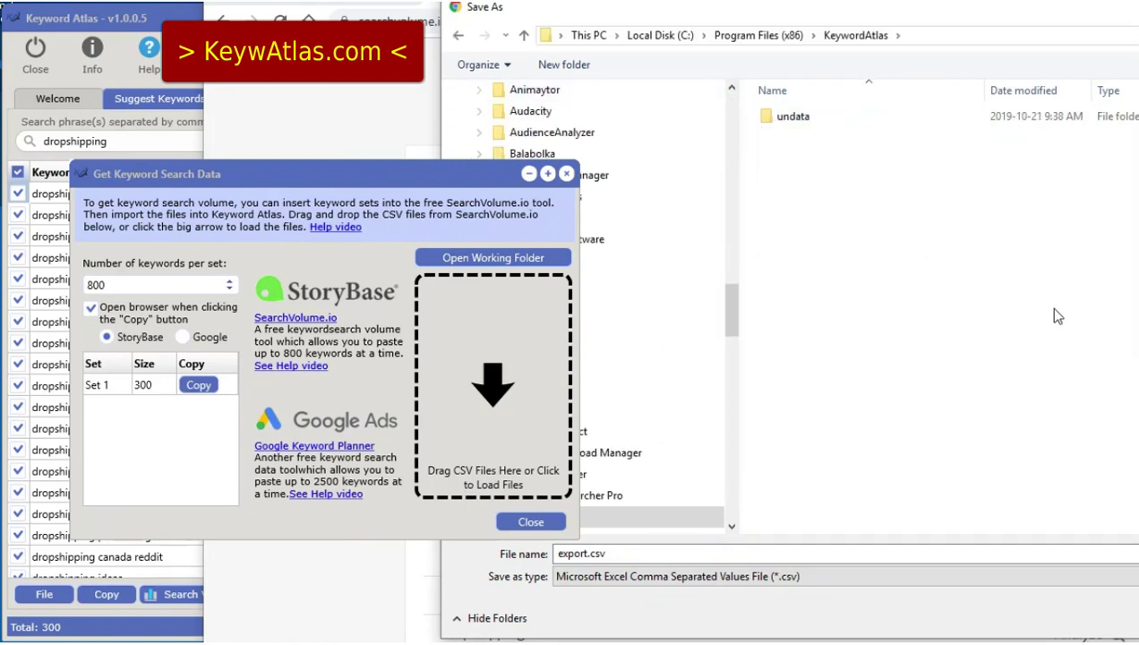
{"action": "left_click_drag", "start_coordinate": [930, 7], "coordinate": [961, 0]}
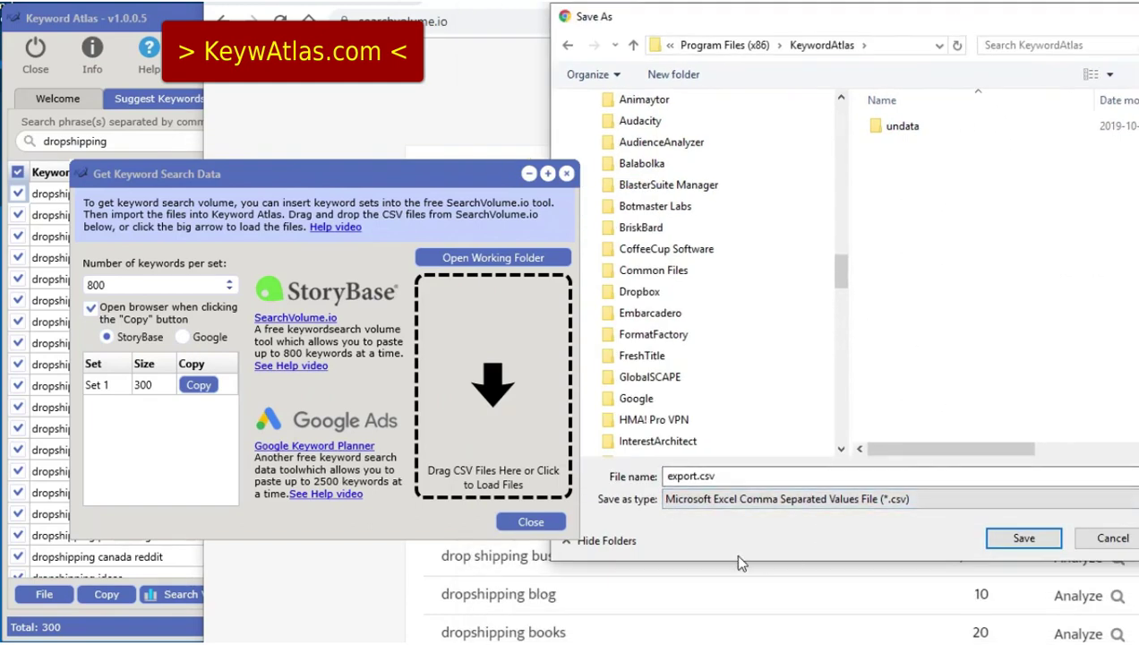
{"action": "left_click", "coordinate": [996, 545]}
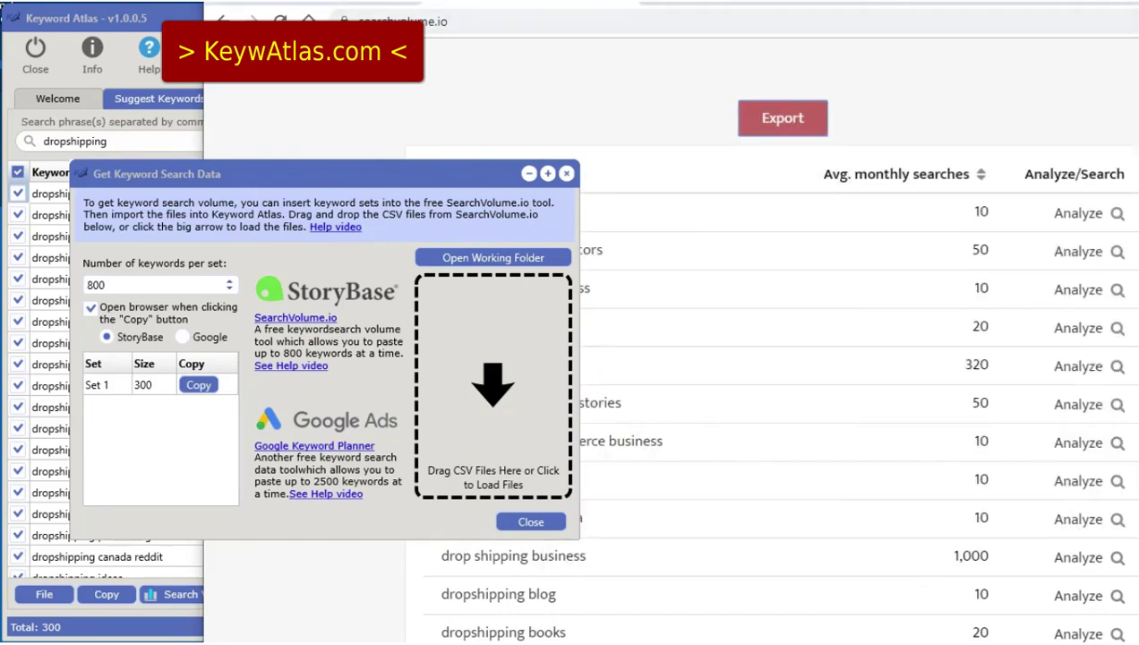
Minimize the browser and import export.csv from the working folder into the Keyword Atlas search data dialog.
{"action": "key", "text": "super+Down"}
{"action": "key", "text": "super+Down"}
{"action": "key", "text": "alt+Tab"}
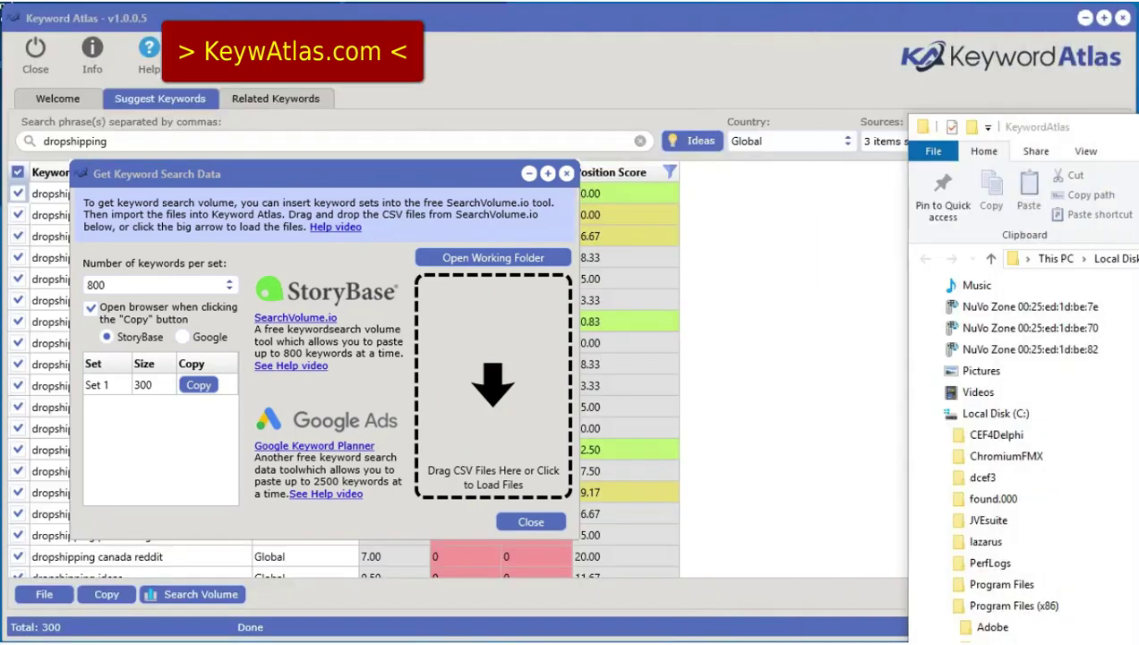
{"action": "left_click_drag", "start_coordinate": [1056, 126], "coordinate": [484, 0]}
{"action": "left_click", "coordinate": [792, 342]}
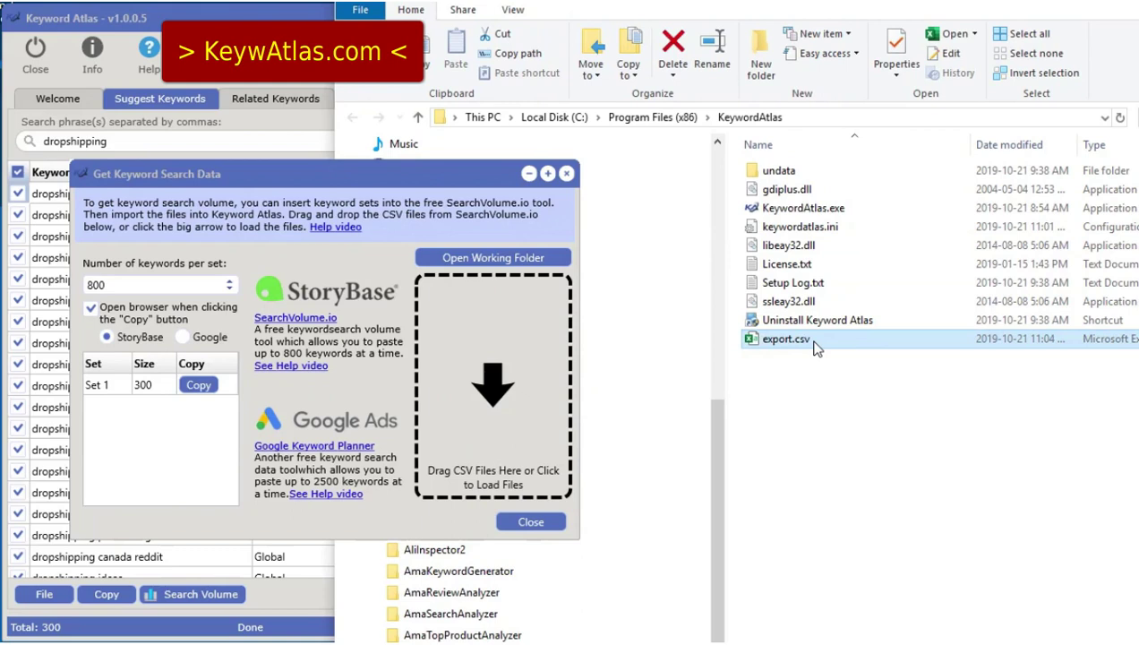
{"action": "left_click_drag", "start_coordinate": [773, 344], "coordinate": [505, 395]}
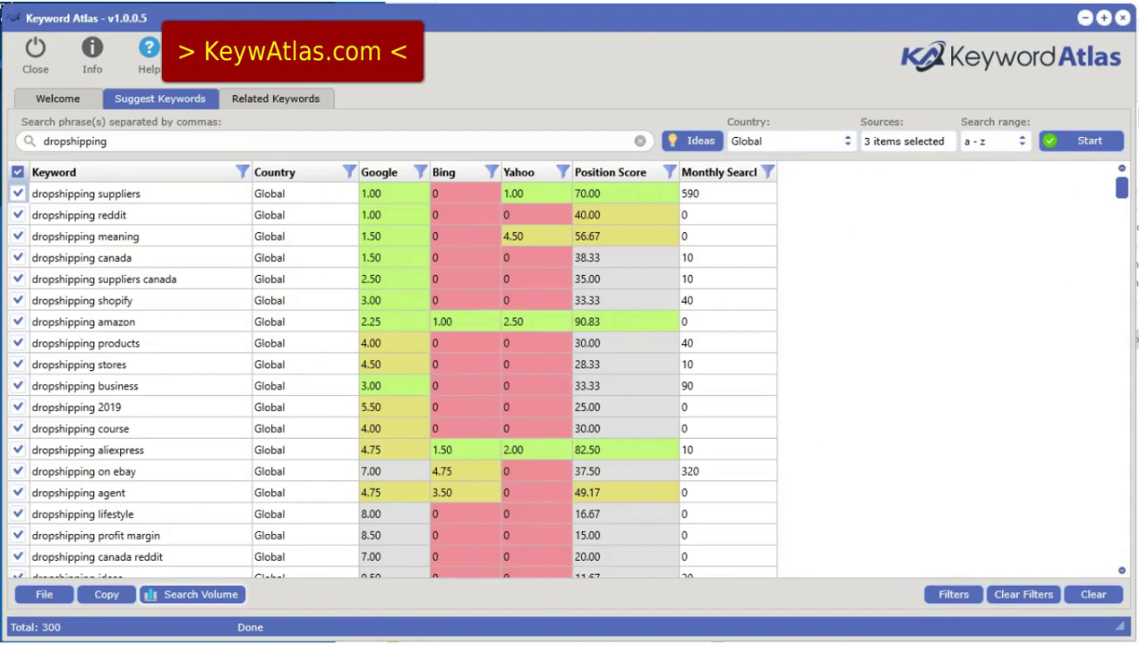
{"action": "double_click", "coordinate": [774, 25]}
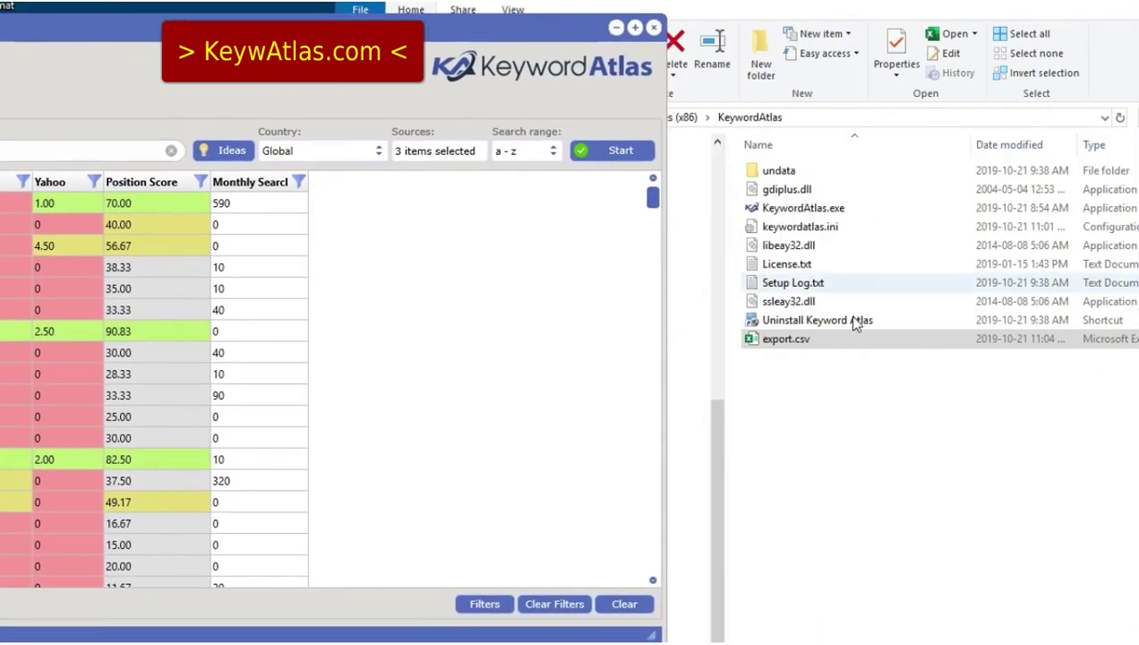
{"action": "left_click_drag", "start_coordinate": [792, 349], "coordinate": [605, 381]}
{"action": "left_click_drag", "start_coordinate": [549, 381], "coordinate": [549, 381]}
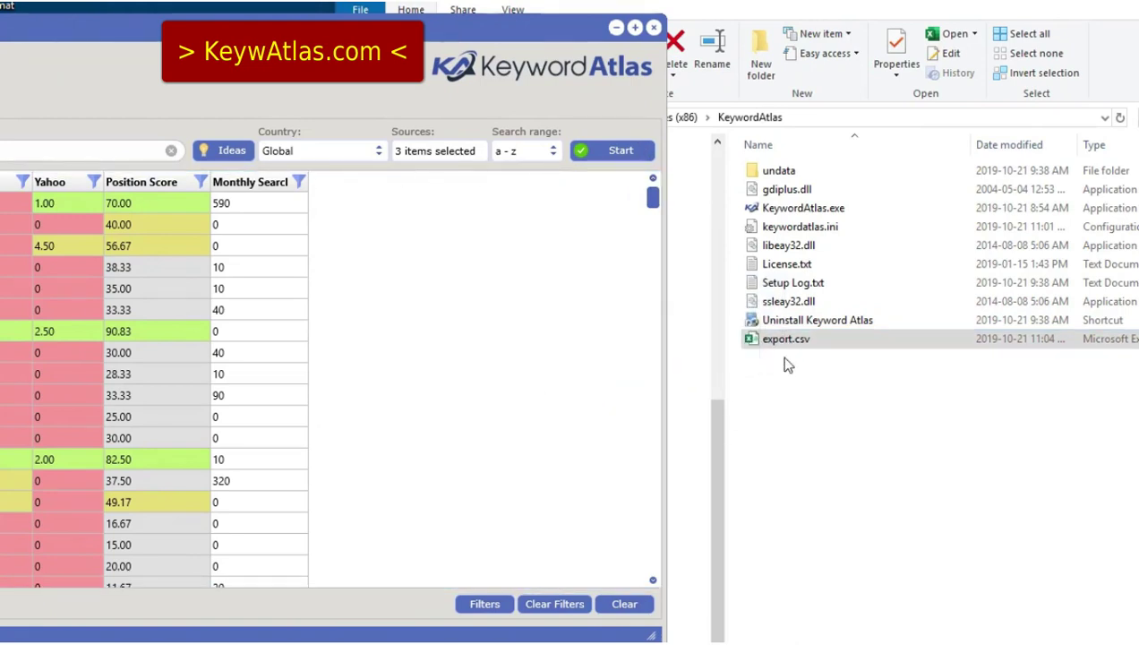
{"action": "left_click_drag", "start_coordinate": [768, 339], "coordinate": [519, 371]}
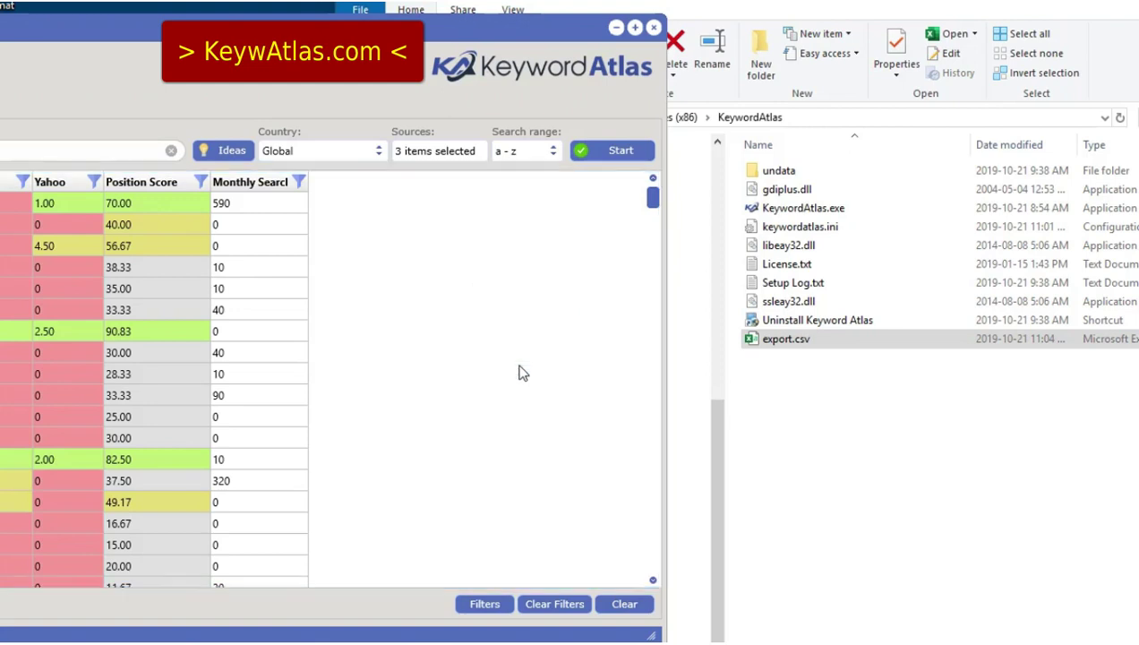
{"action": "double_click", "coordinate": [491, 31]}
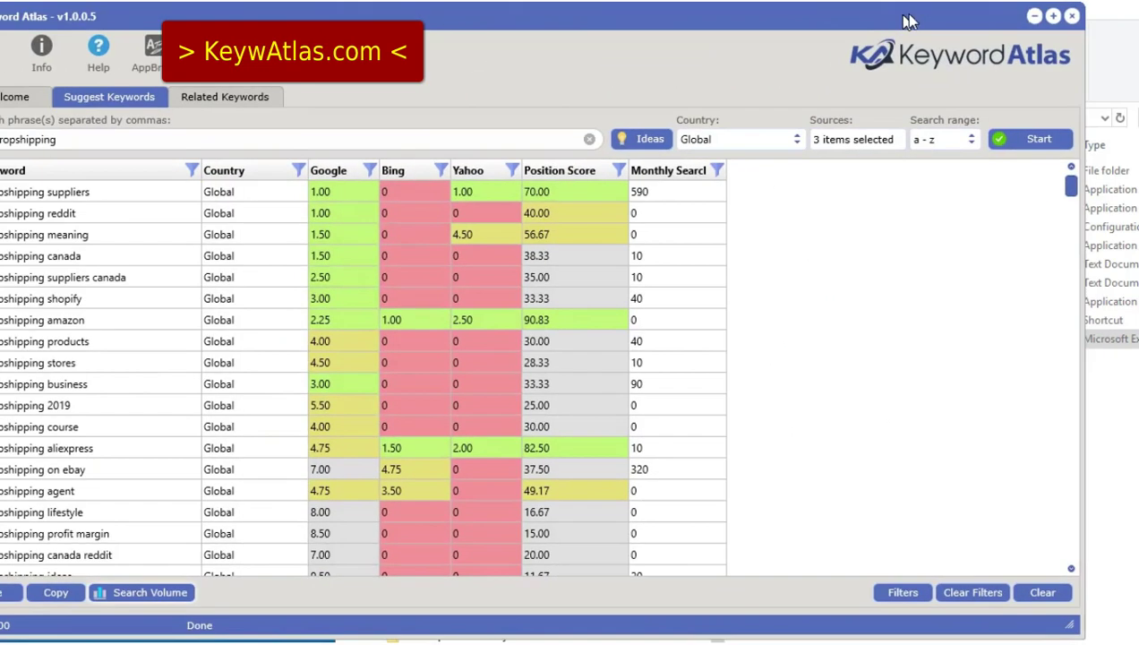
Reopen the search data dialog for the suggested keywords and load export.csv through the file picker.
{"action": "left_click", "coordinate": [170, 591]}
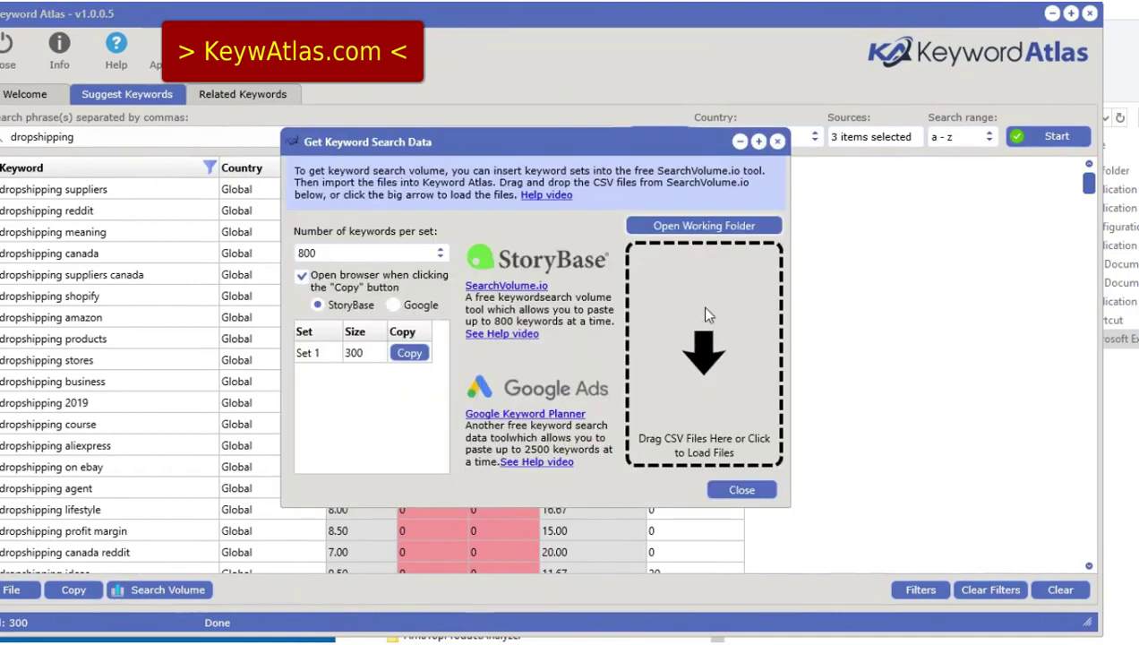
{"action": "left_click", "coordinate": [701, 355]}
{"action": "double_click", "coordinate": [615, 301]}
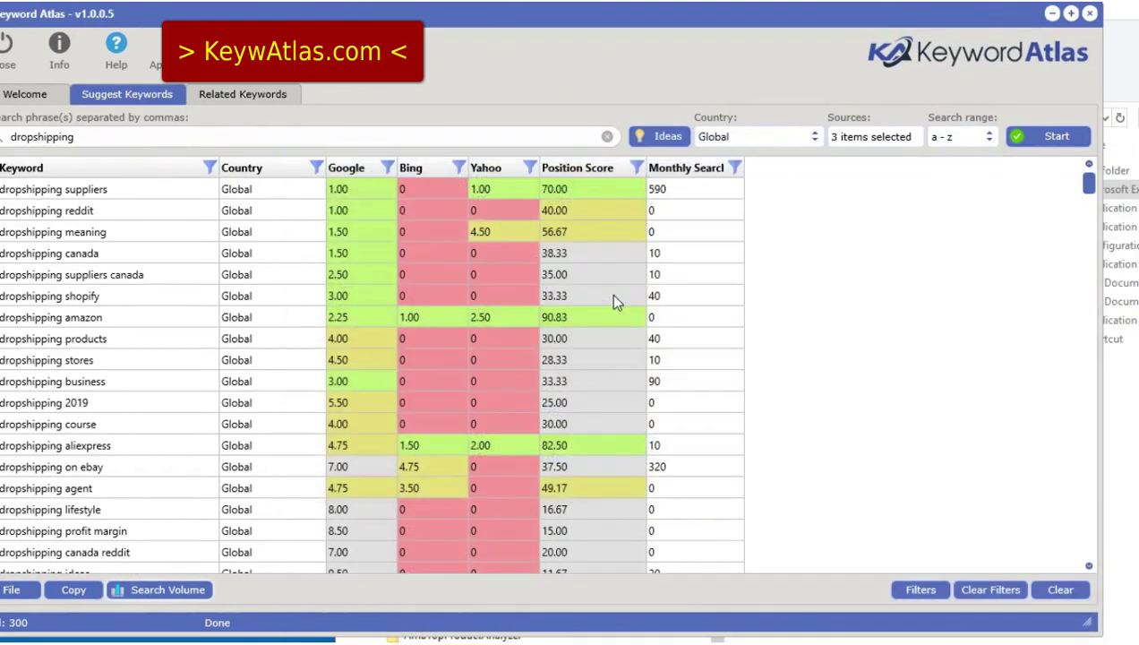
Sort the suggested keywords by monthly searches from highest to lowest.
{"action": "left_click_drag", "start_coordinate": [713, 18], "coordinate": [742, 18]}
{"action": "left_click", "coordinate": [724, 170]}
{"action": "left_click", "coordinate": [724, 170]}
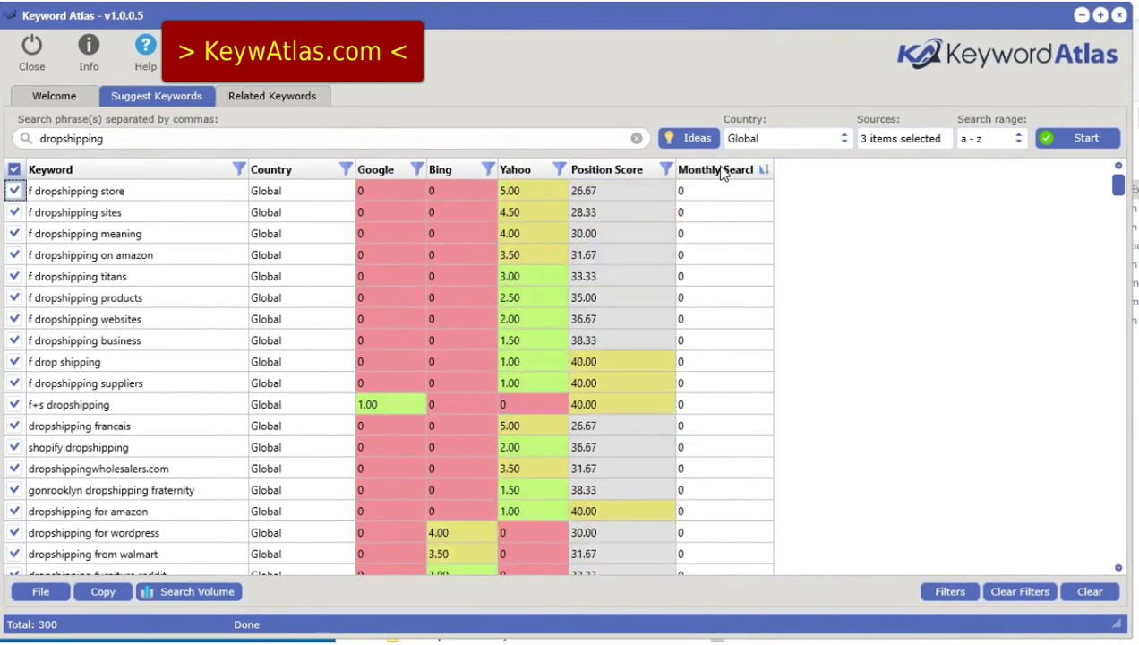
{"action": "left_click", "coordinate": [724, 170]}
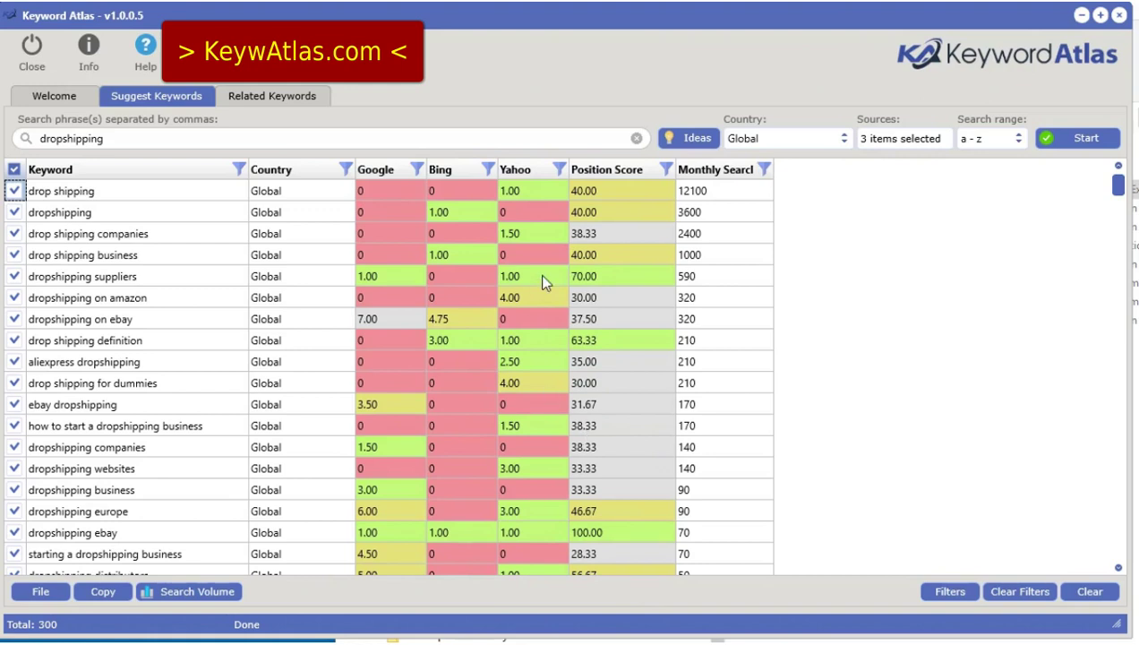
Open the search data dialog for the related keywords and set the number of keywords per set to 2500.
{"action": "left_click", "coordinate": [286, 97]}
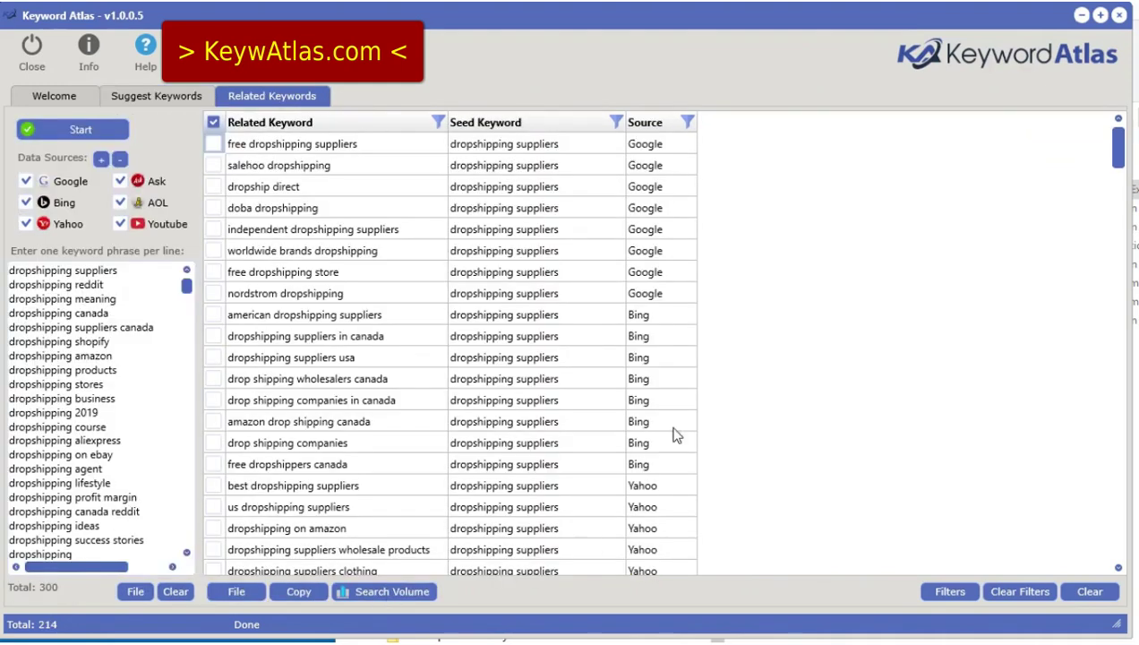
{"action": "left_click", "coordinate": [373, 593]}
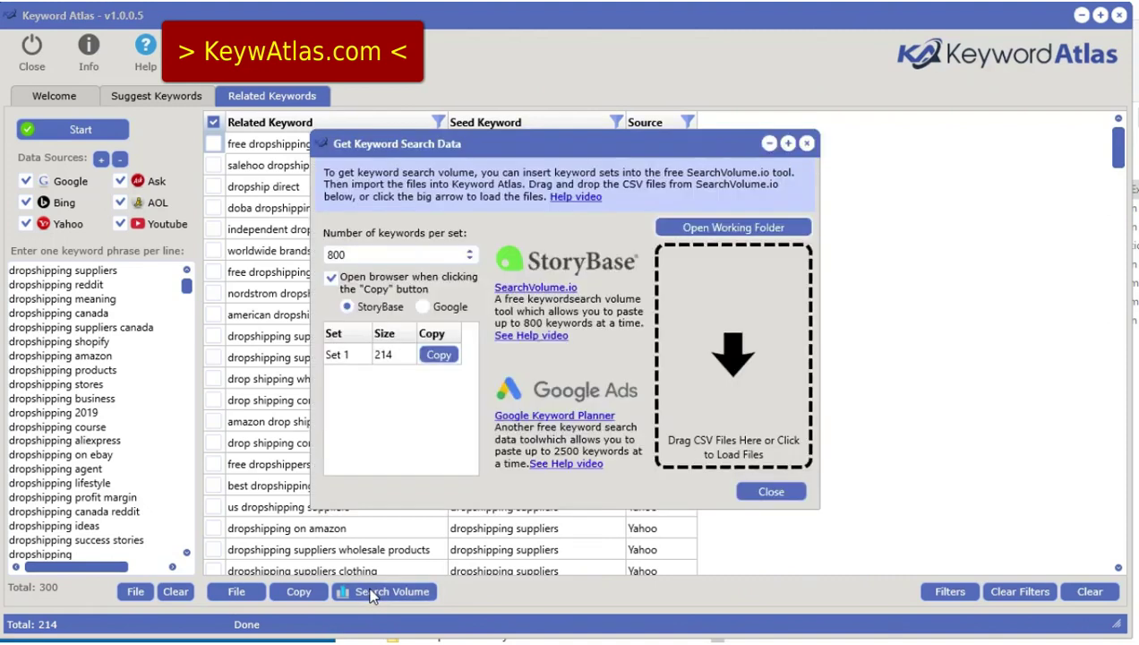
{"action": "left_click", "coordinate": [387, 258]}
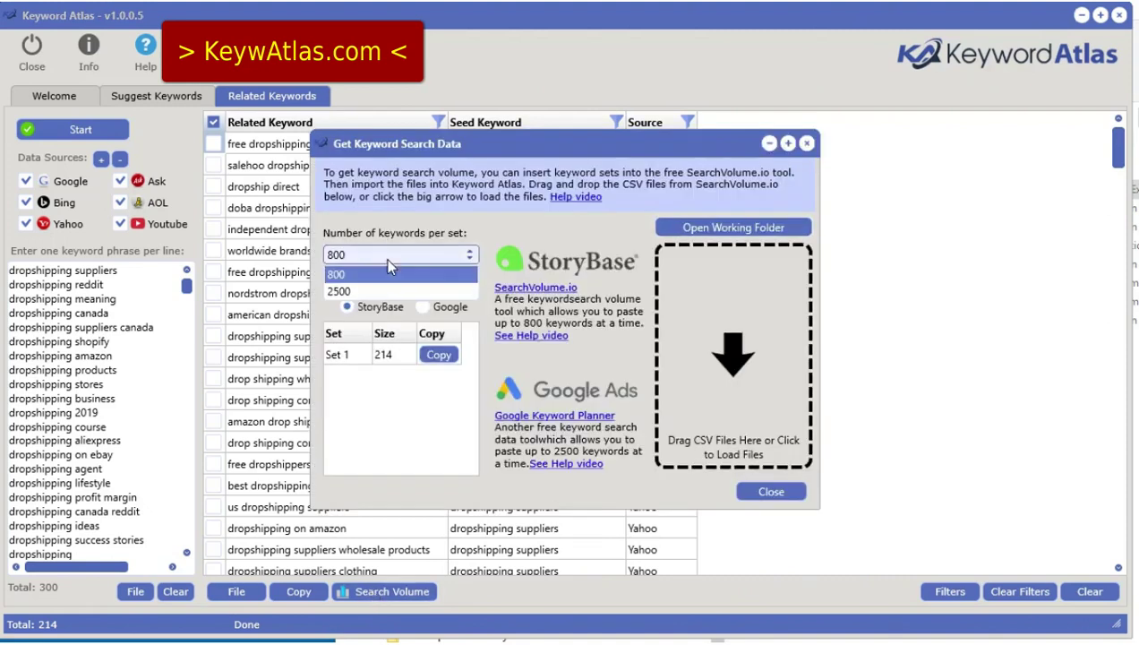
{"action": "left_click", "coordinate": [356, 295]}
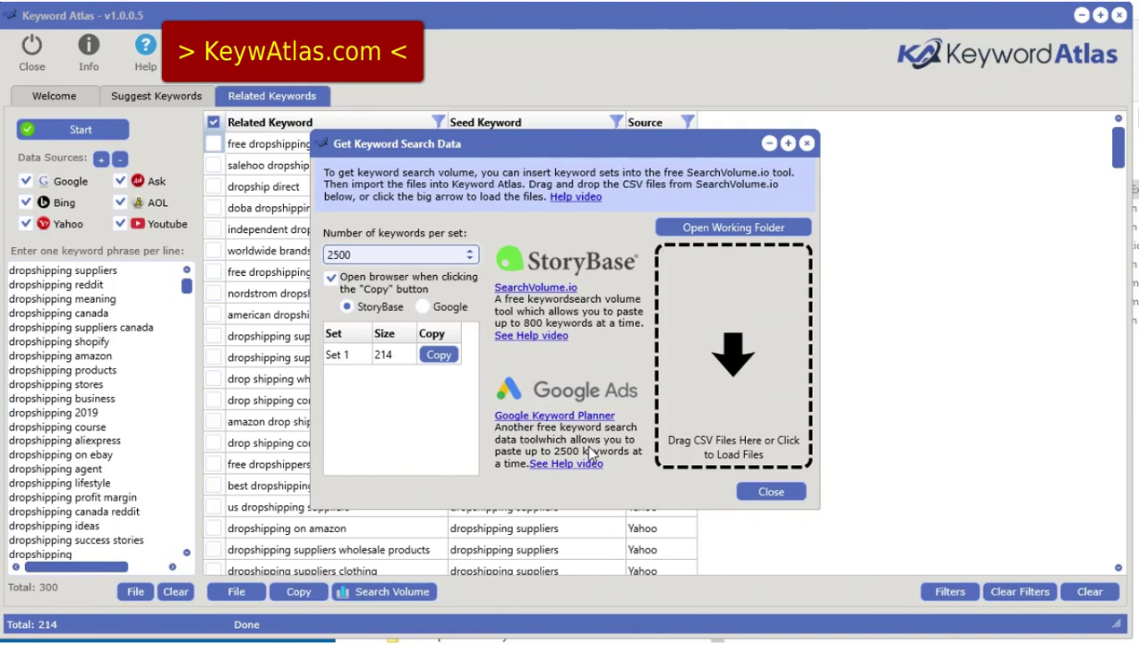
{"action": "left_click", "coordinate": [399, 256]}
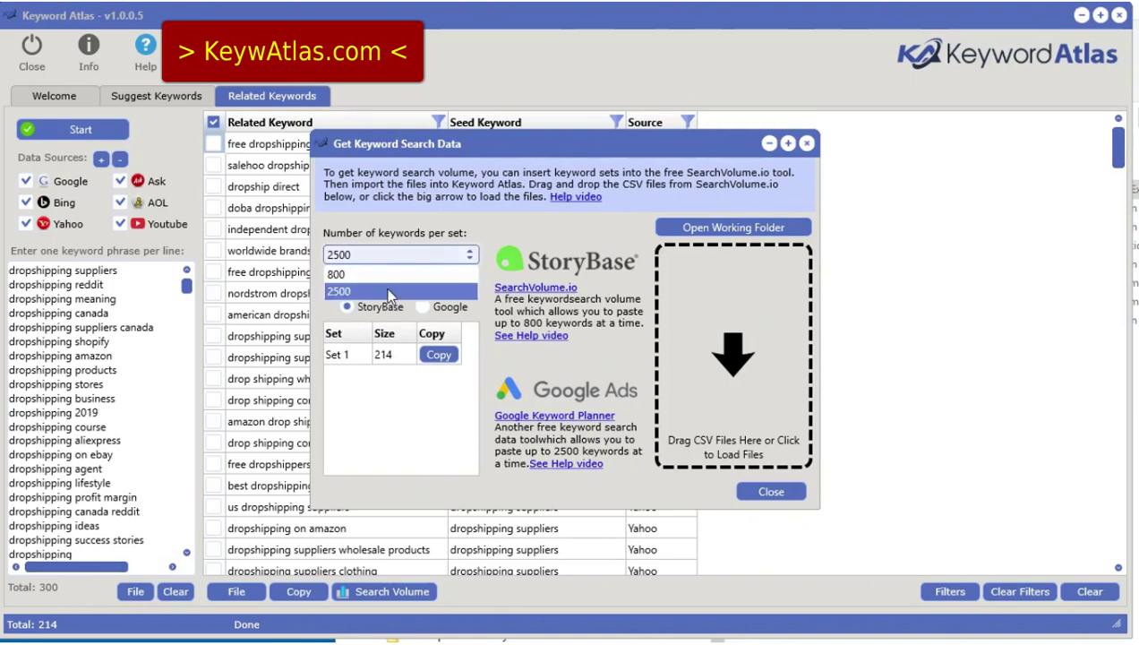
{"action": "left_click", "coordinate": [388, 294]}
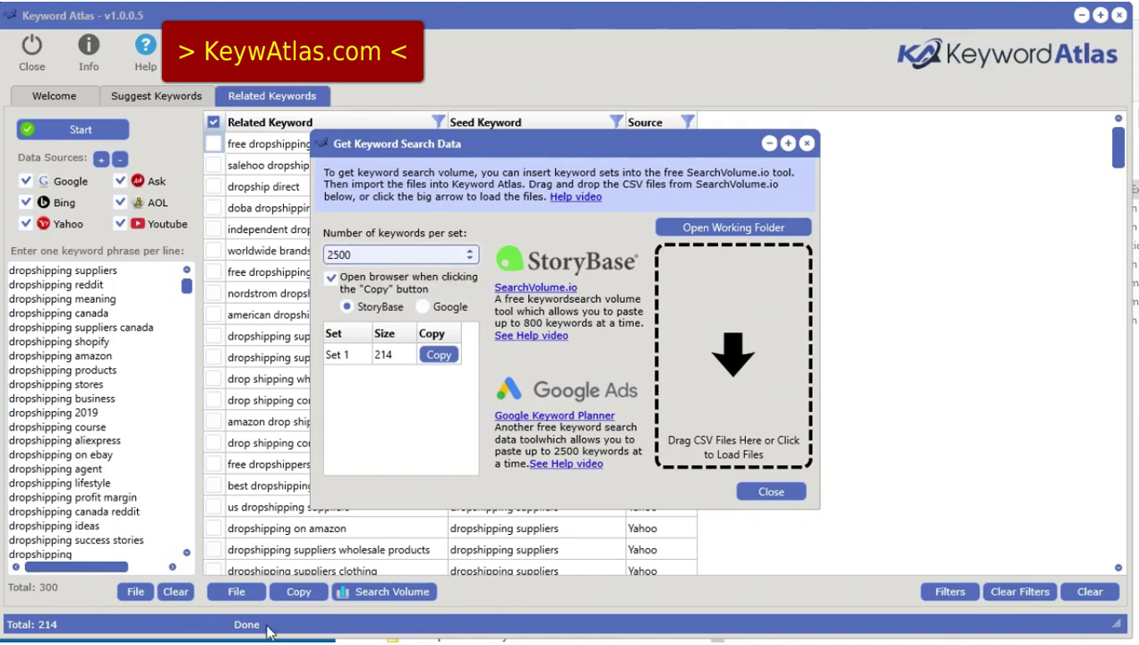
Copy keyword Set 1 with Google as the browser option and reposition the opened Keyword Planner window.
{"action": "left_click", "coordinate": [436, 356]}
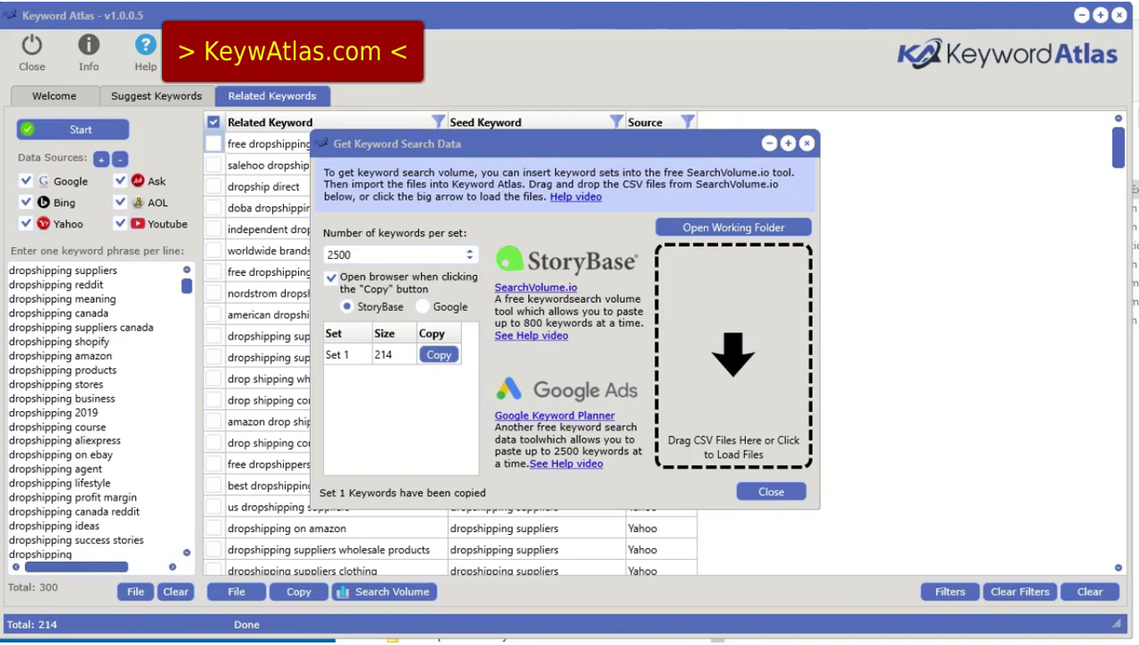
{"action": "left_click", "coordinate": [422, 307]}
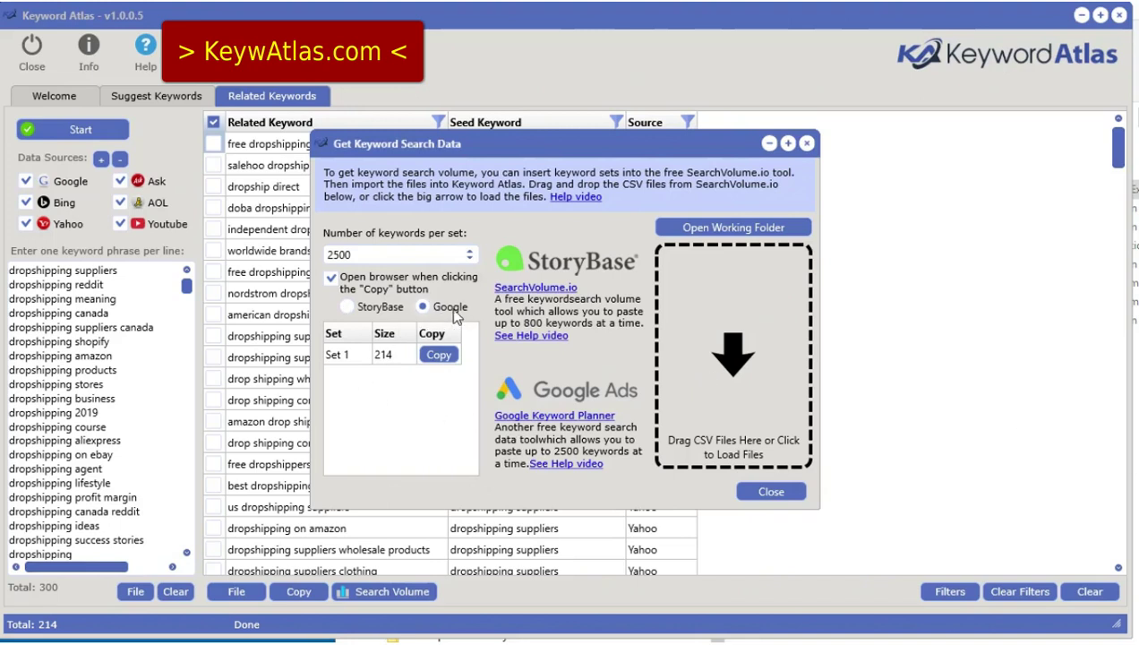
{"action": "left_click", "coordinate": [438, 355]}
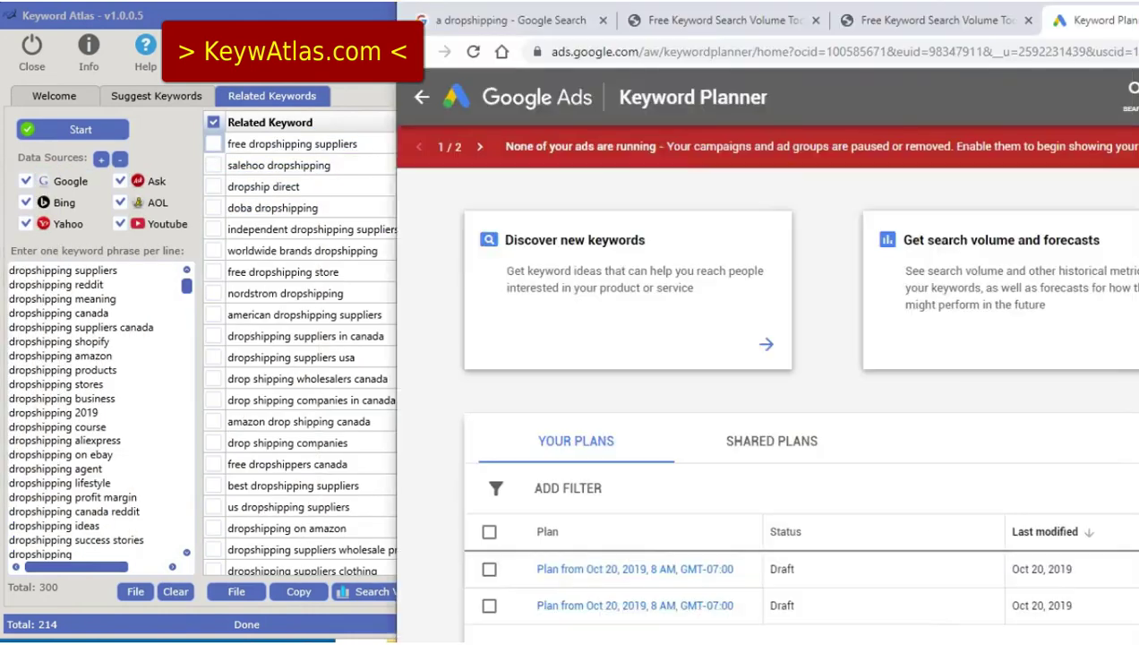
{"action": "left_click_drag", "start_coordinate": [1138, 35], "coordinate": [997, 4]}
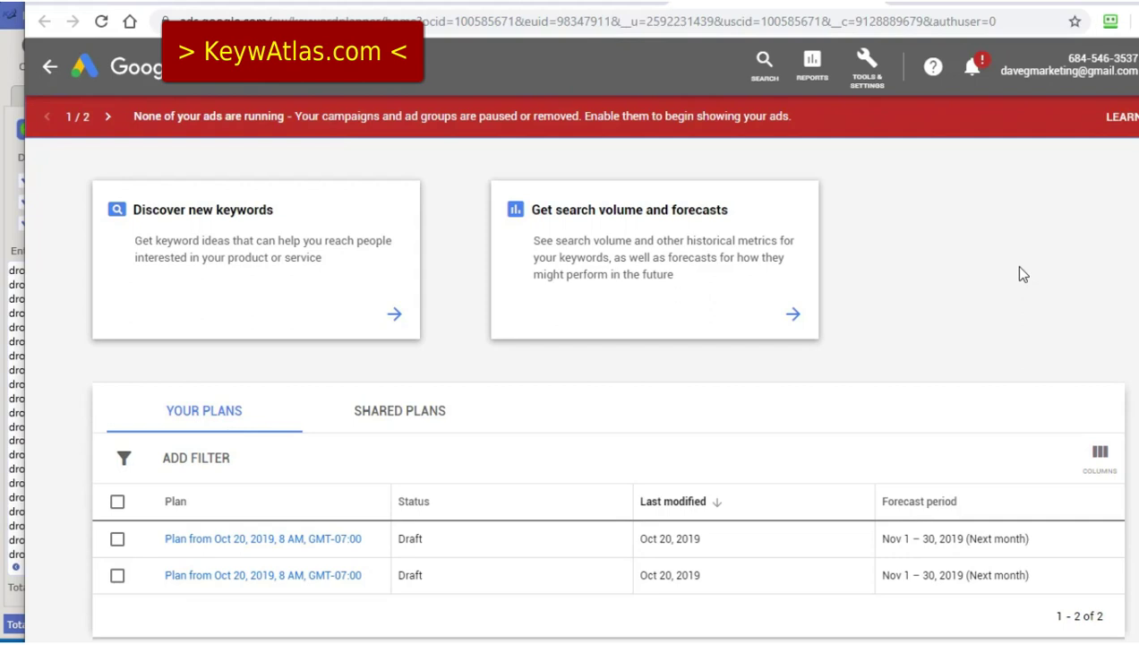
{"action": "left_click_drag", "start_coordinate": [973, 4], "coordinate": [968, 0]}
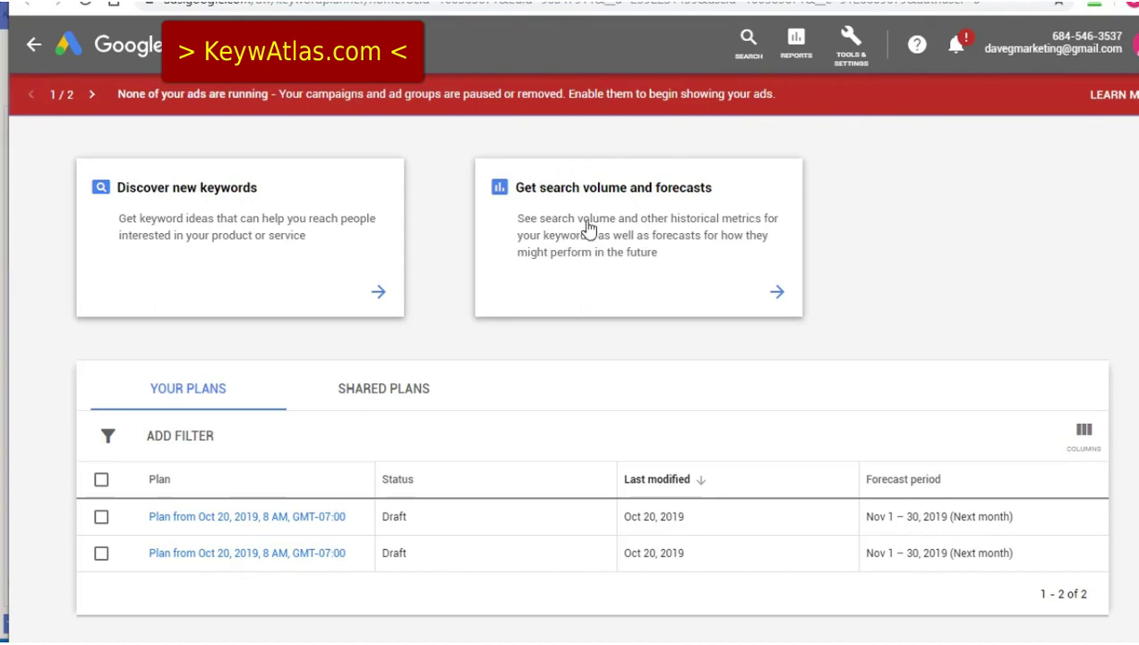
Paste the copied keyword set into Keyword Planner's Get search volume and forecasts box.
{"action": "left_click", "coordinate": [618, 237]}
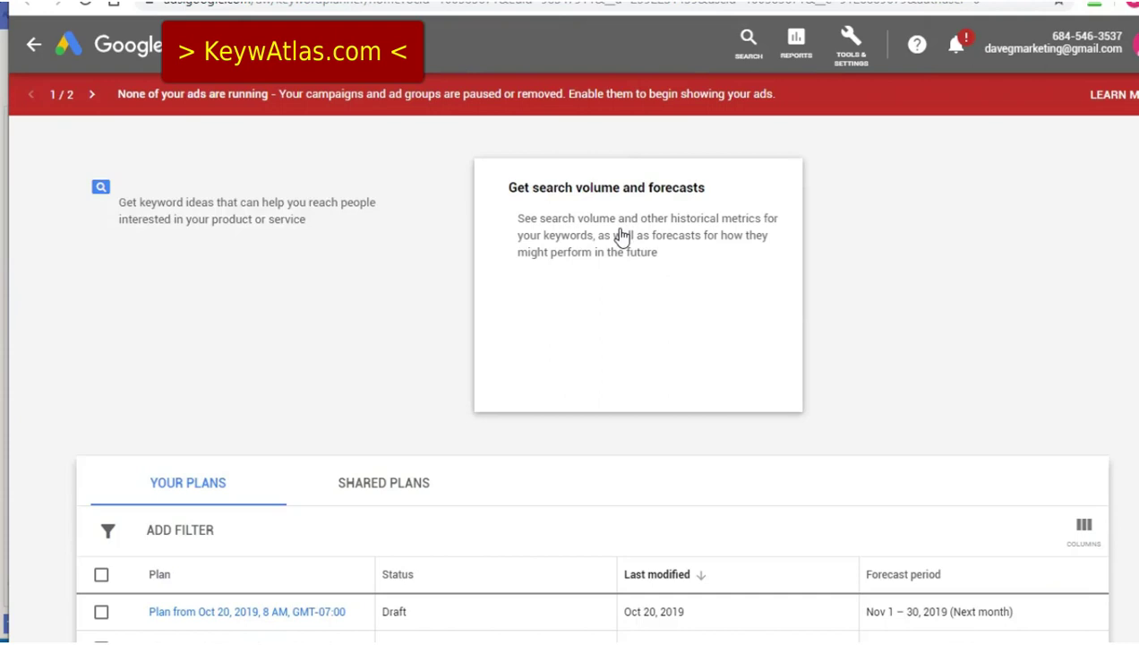
{"action": "right_click", "coordinate": [272, 269]}
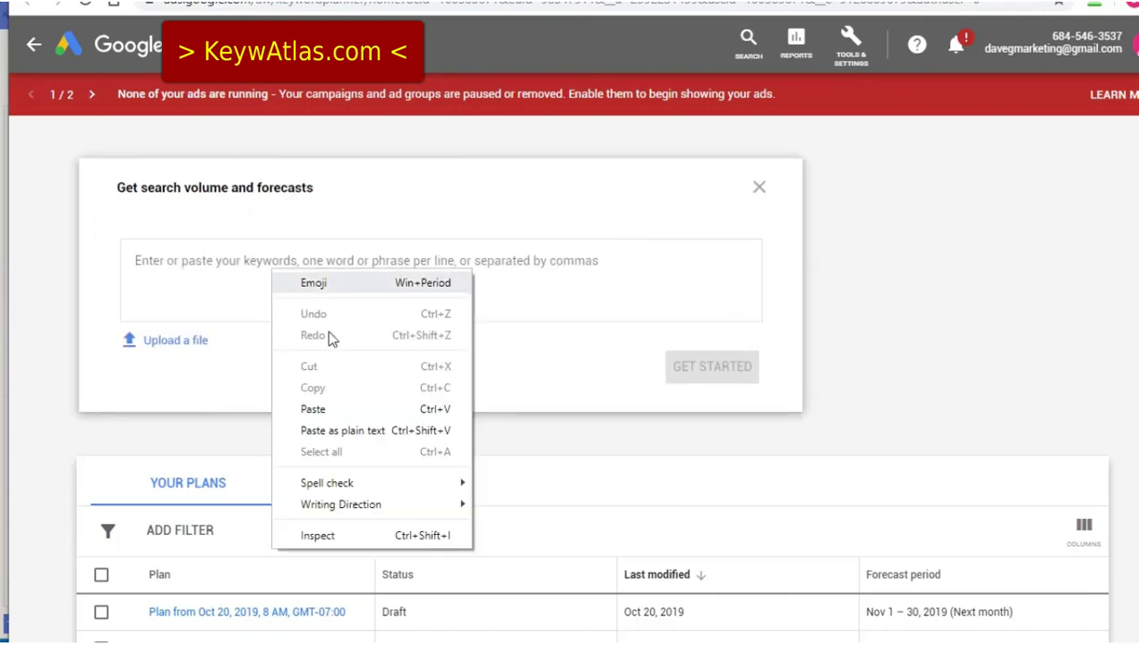
{"action": "left_click", "coordinate": [334, 409]}
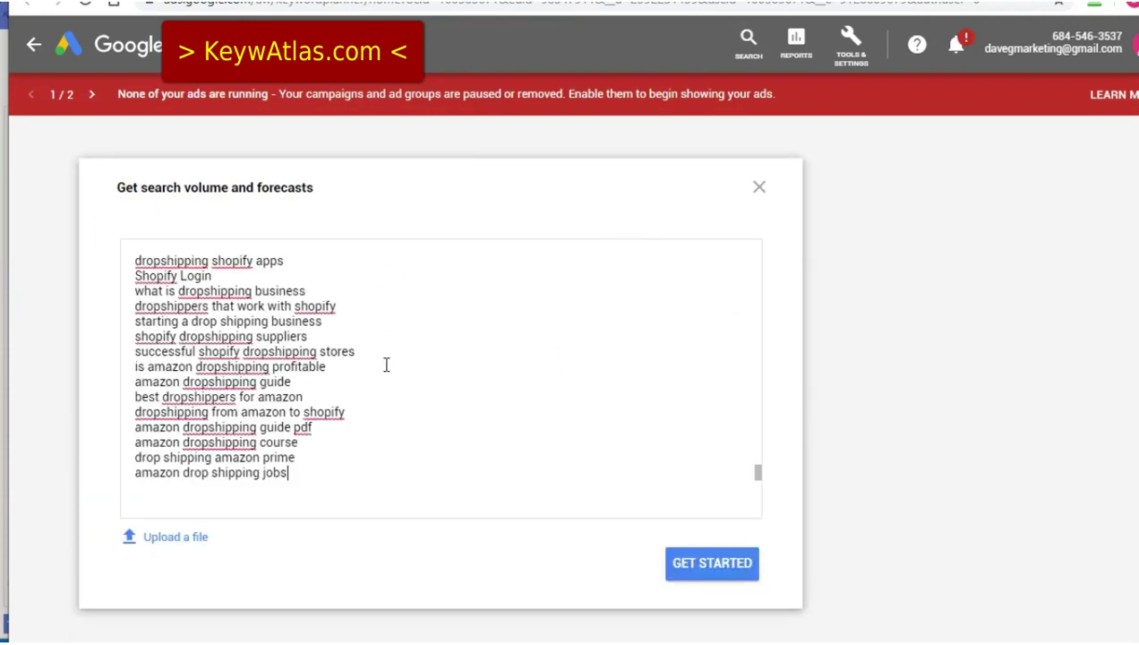
Submit the keywords and remove the rejected entry "100% free drop shipping wholesalers" from the list.
{"action": "left_click", "coordinate": [713, 564]}
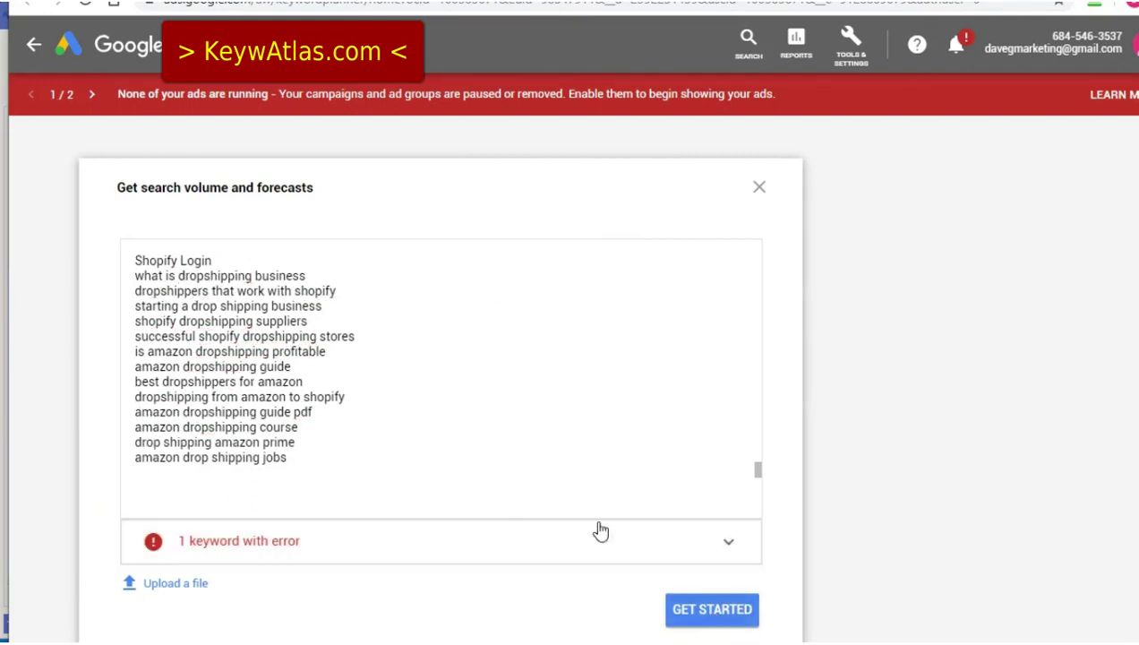
{"action": "left_click", "coordinate": [698, 540]}
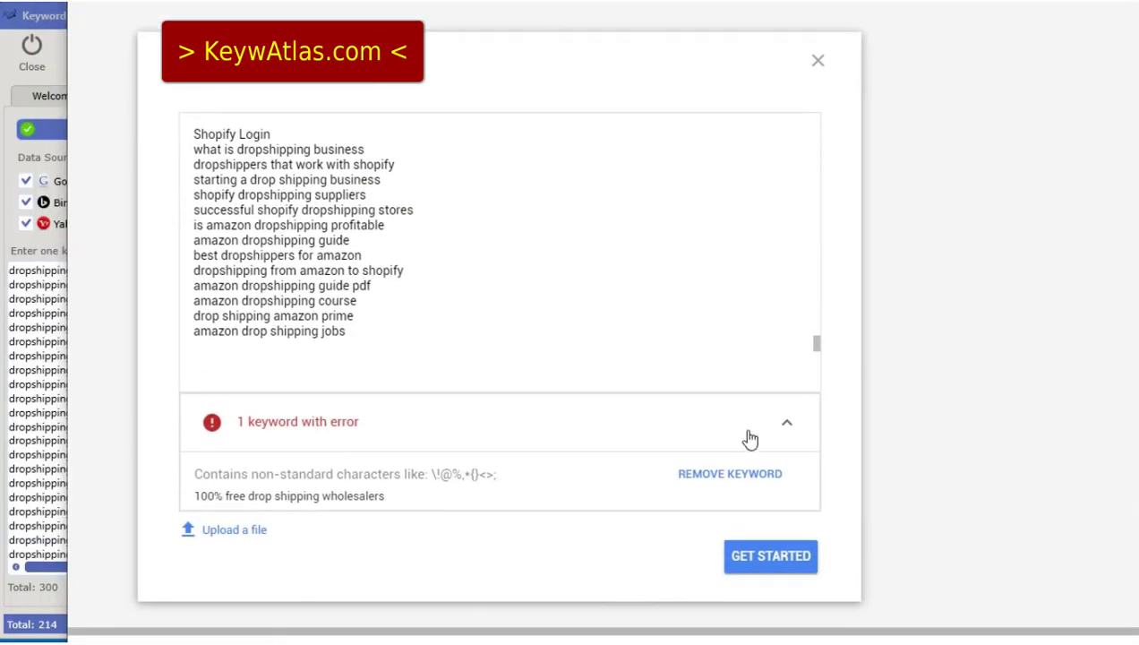
{"action": "left_click", "coordinate": [664, 601]}
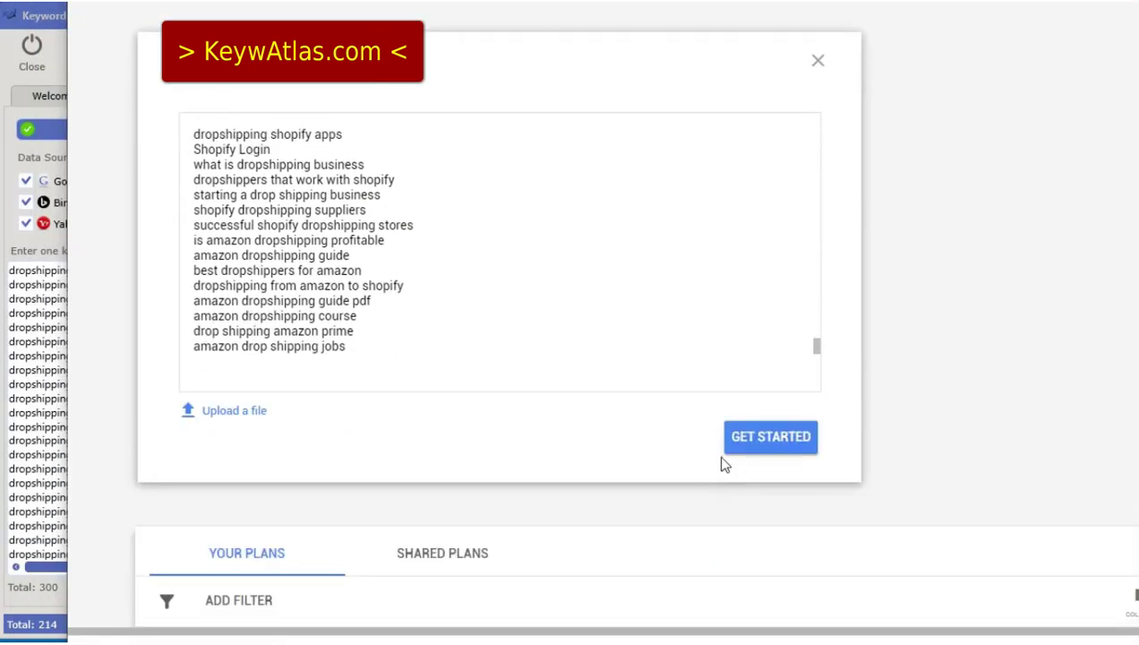
Submit the remaining keywords and save the plan's historical metrics as "Keyword Stats 2019-10-21 at 11_07_24.csv" in the KeywordAtlas folder.
{"action": "left_click", "coordinate": [788, 445]}
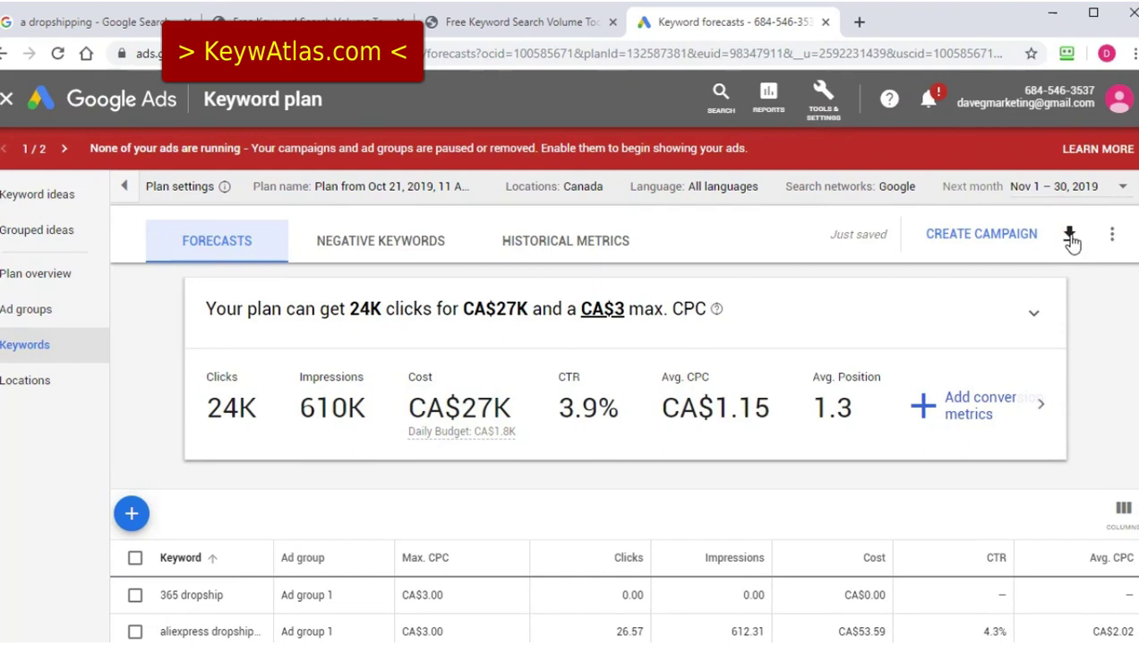
{"action": "left_click", "coordinate": [1067, 255]}
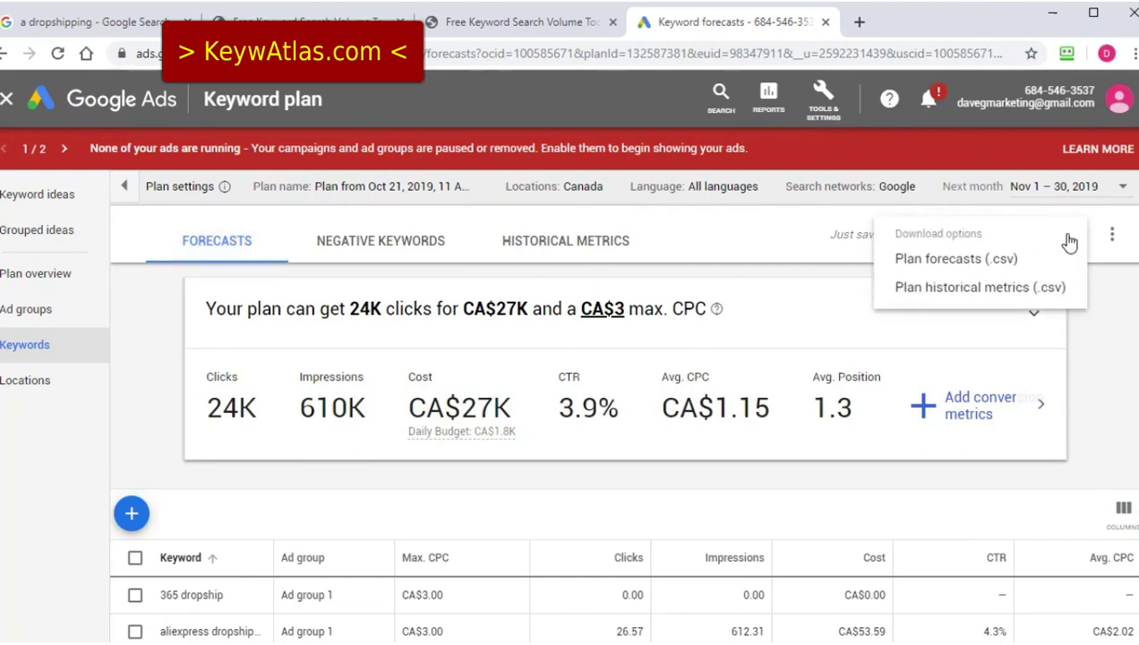
{"action": "left_click", "coordinate": [983, 287]}
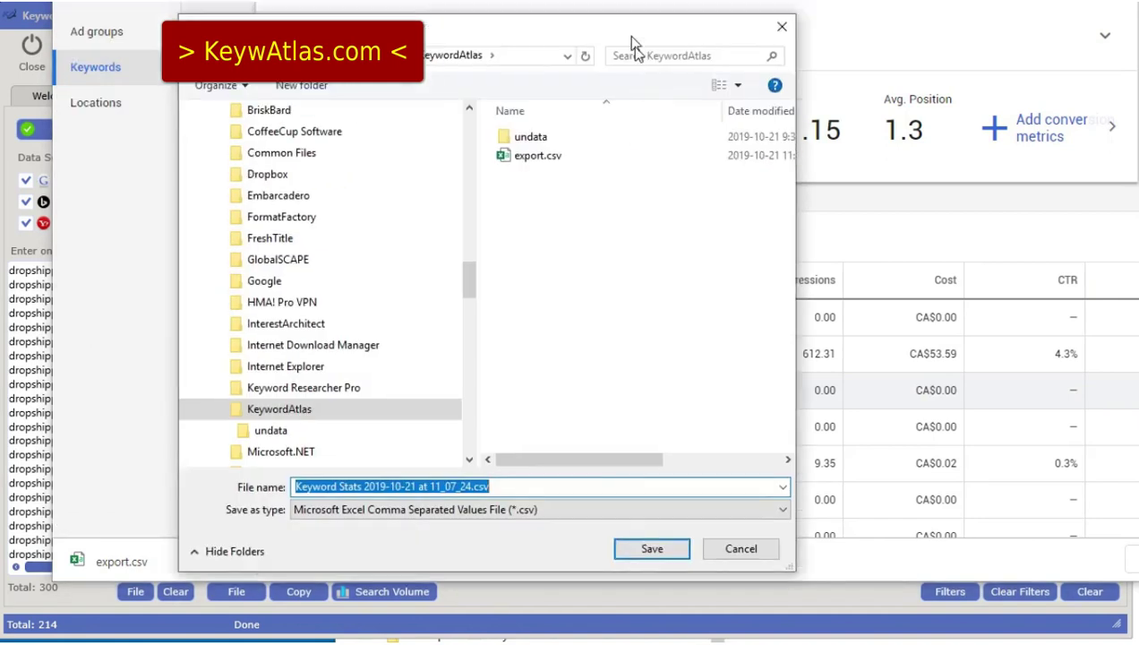
{"action": "left_click", "coordinate": [659, 562]}
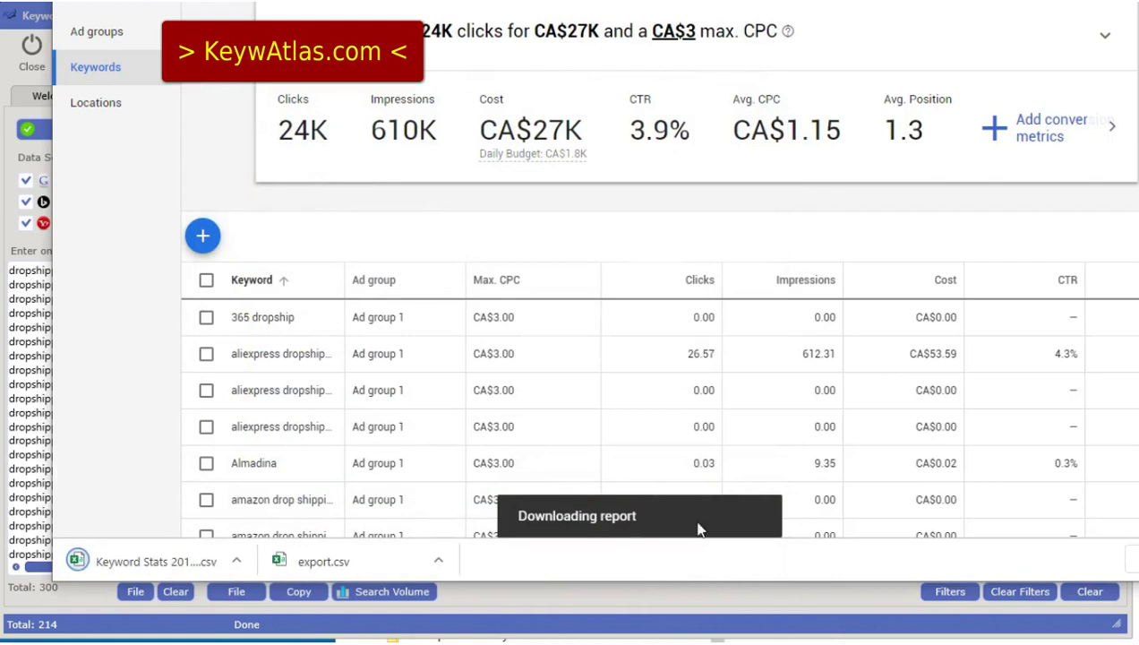
Switch to Keyword Atlas and import the downloaded Keyword Stats CSV into the related keywords' search data.
{"action": "key", "text": "alt+Tab"}
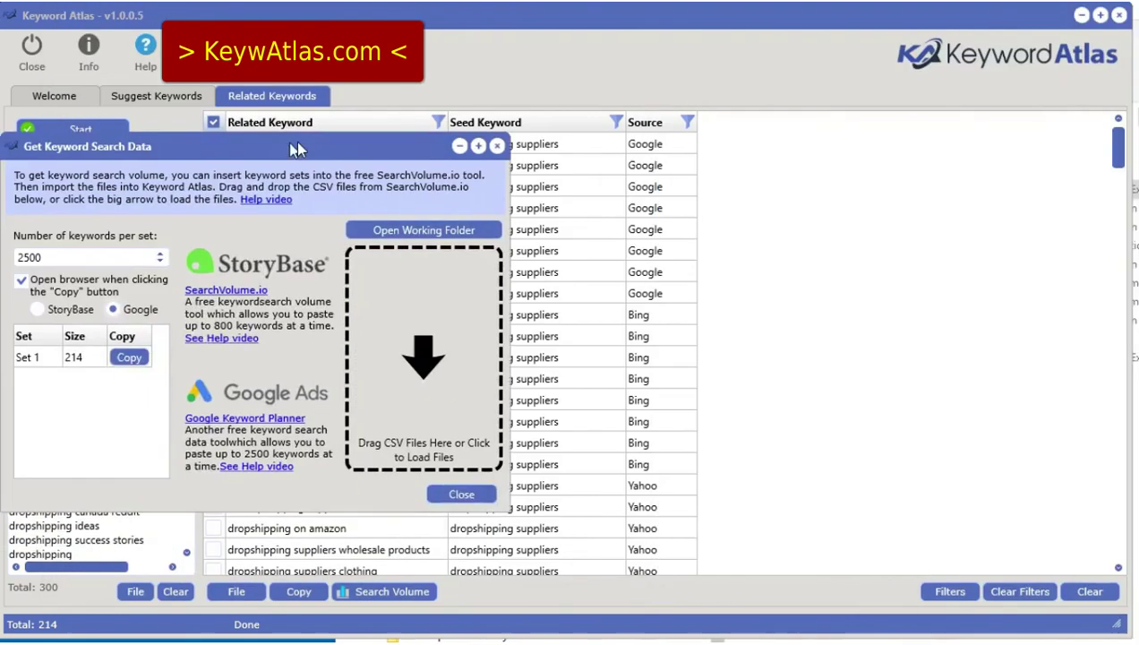
{"action": "left_click_drag", "start_coordinate": [985, 268], "coordinate": [412, 381]}
{"action": "double_click", "coordinate": [448, 18]}
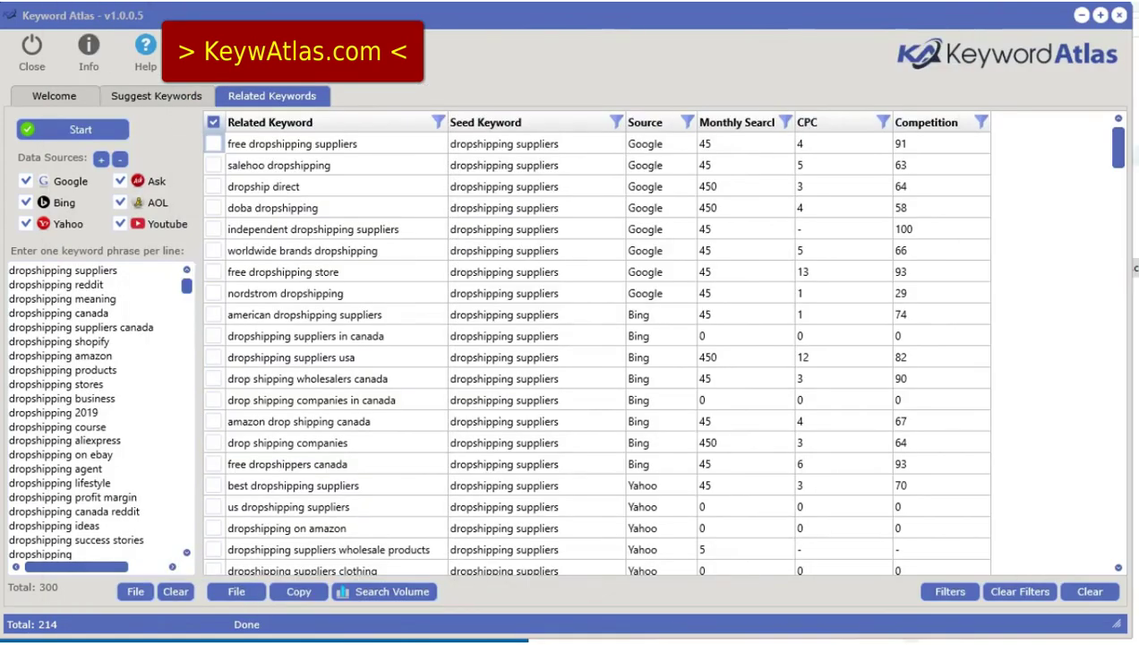
Sort the related keywords by monthly searches, CPC and competition in turn, reversing the competition order.
{"action": "left_click", "coordinate": [745, 122]}
{"action": "left_click", "coordinate": [820, 123]}
{"action": "left_click", "coordinate": [824, 126]}
{"action": "left_click", "coordinate": [928, 125]}
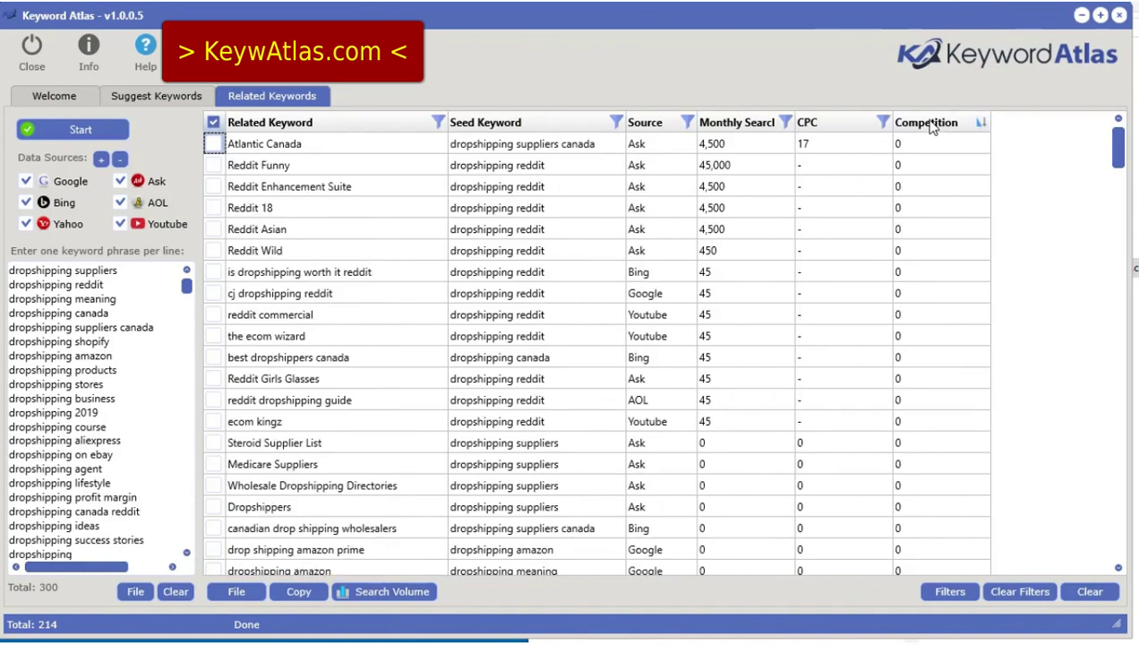
{"action": "left_click", "coordinate": [928, 124]}
{"action": "mouse_move", "coordinate": [1119, 159]}
{"action": "left_mouse_down"}
{"action": "mouse_move", "coordinate": [1102, 538]}
{"action": "mouse_move", "coordinate": [1119, 152]}
{"action": "left_mouse_up"}
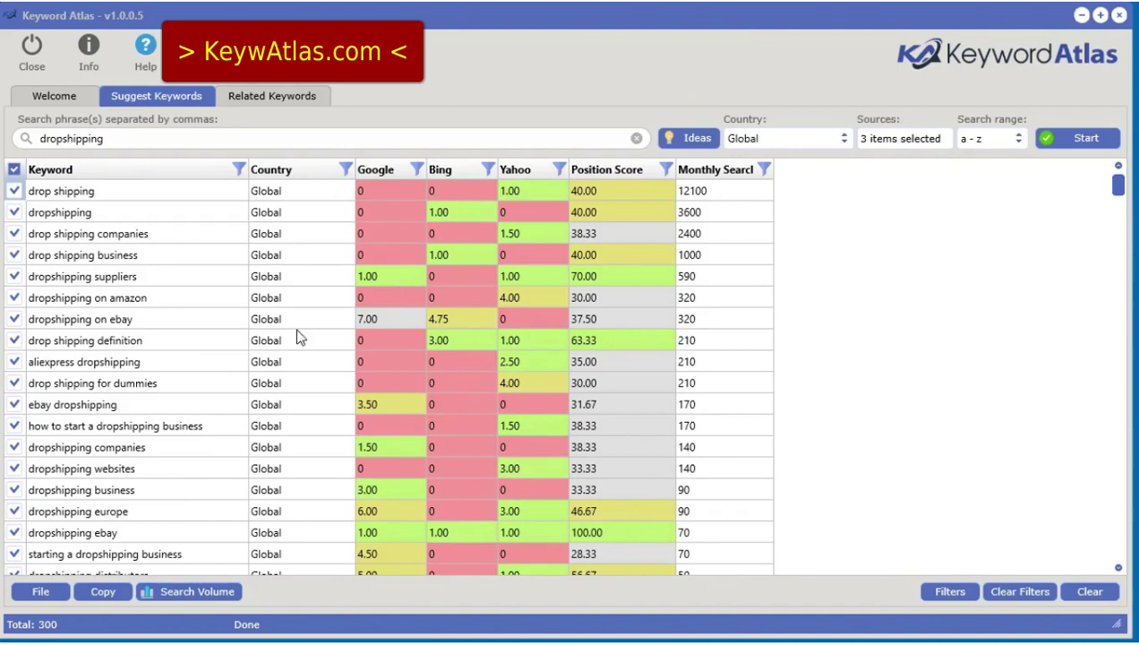
Copy the selected suggested keywords and open the keyword set export for all keywords.
{"action": "left_click", "coordinate": [103, 591]}
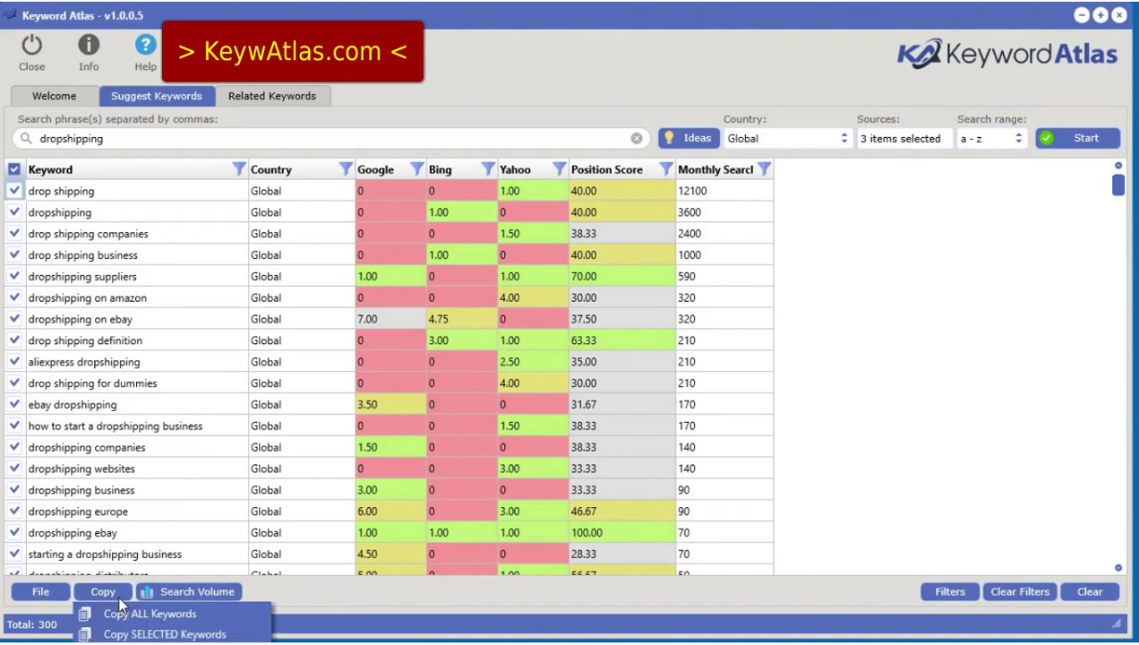
{"action": "left_click", "coordinate": [186, 634]}
{"action": "right_click", "coordinate": [344, 270]}
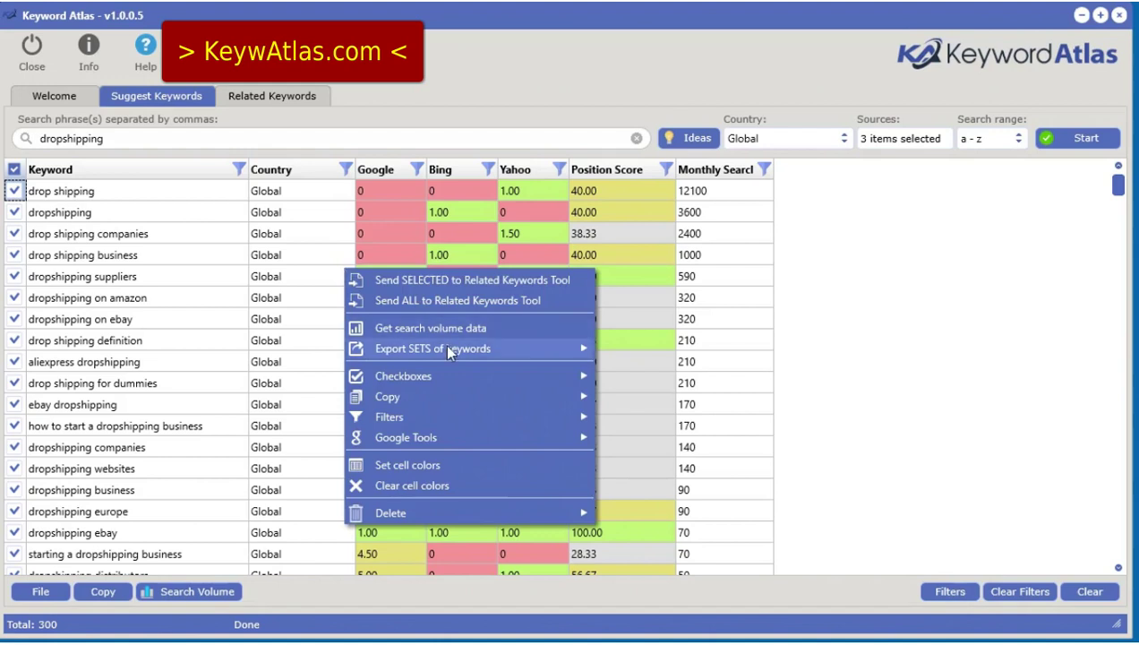
{"action": "mouse_move", "coordinate": [448, 349]}
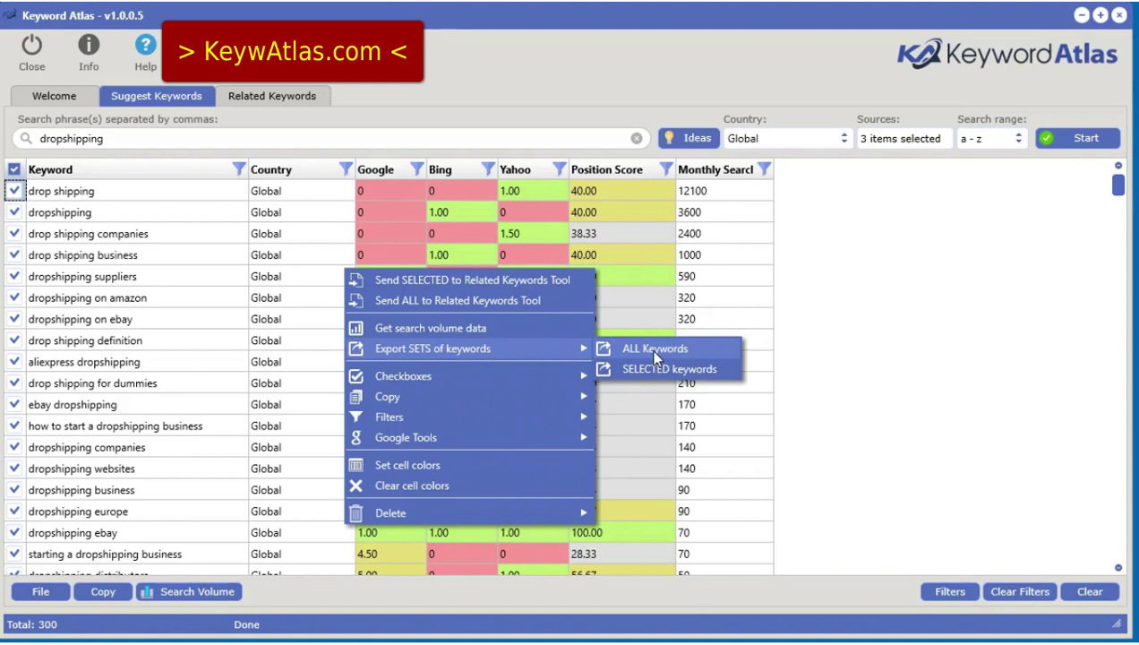
{"action": "left_click", "coordinate": [656, 358]}
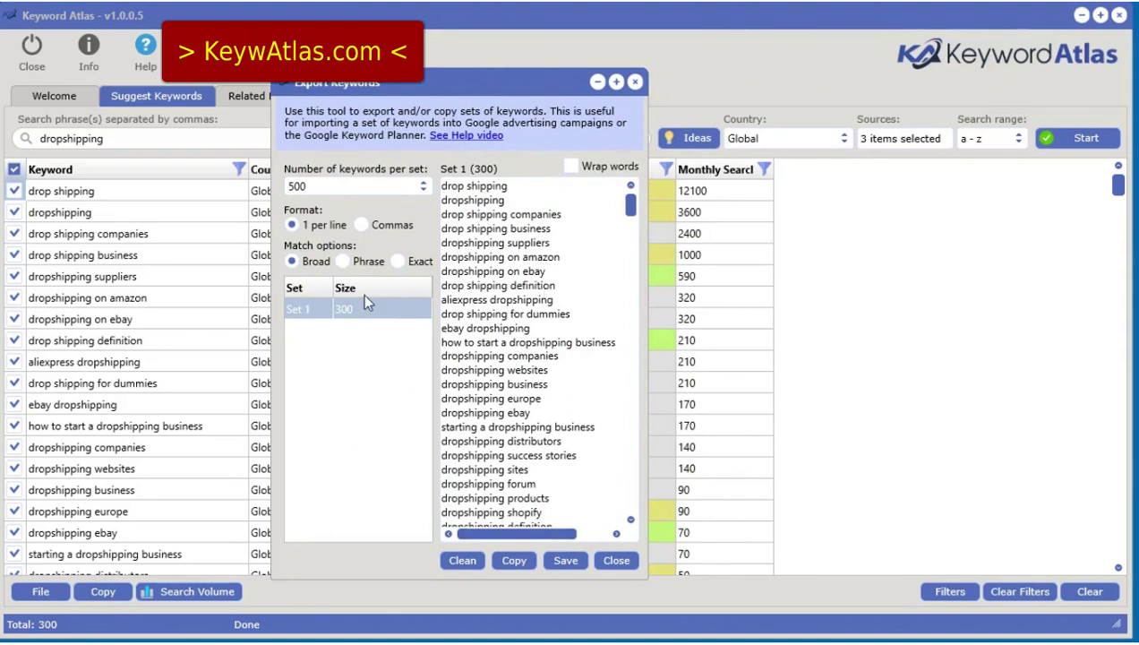
Set the export to 100 keywords per set and preview Sets 2, 3 and 1.
{"action": "left_click", "coordinate": [336, 190]}
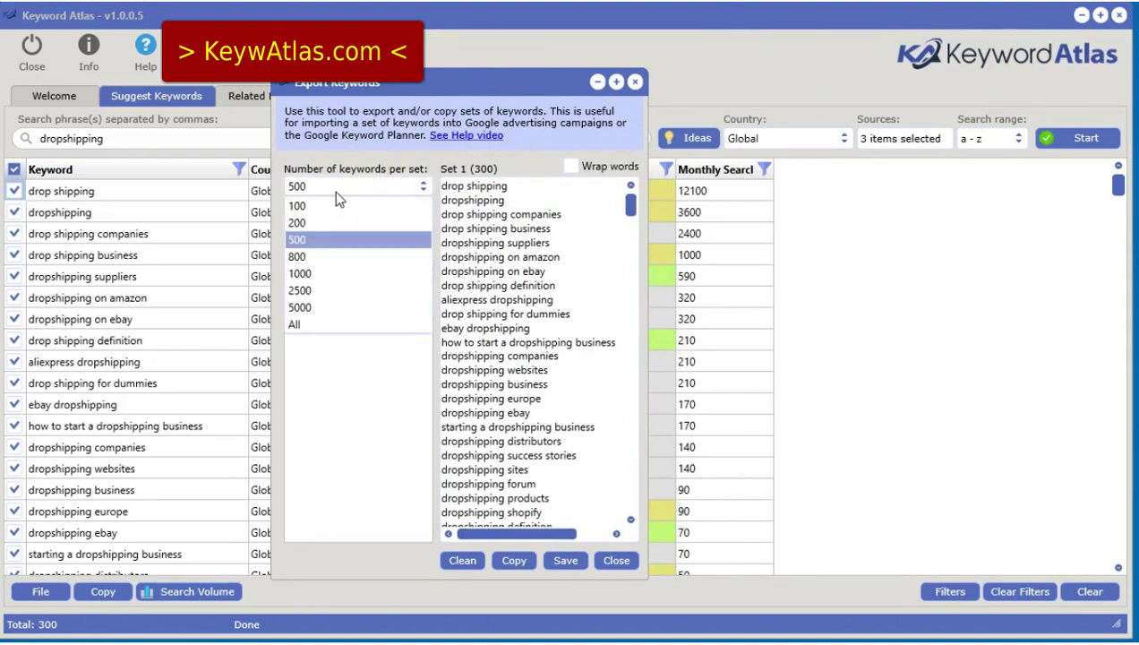
{"action": "left_click", "coordinate": [334, 205]}
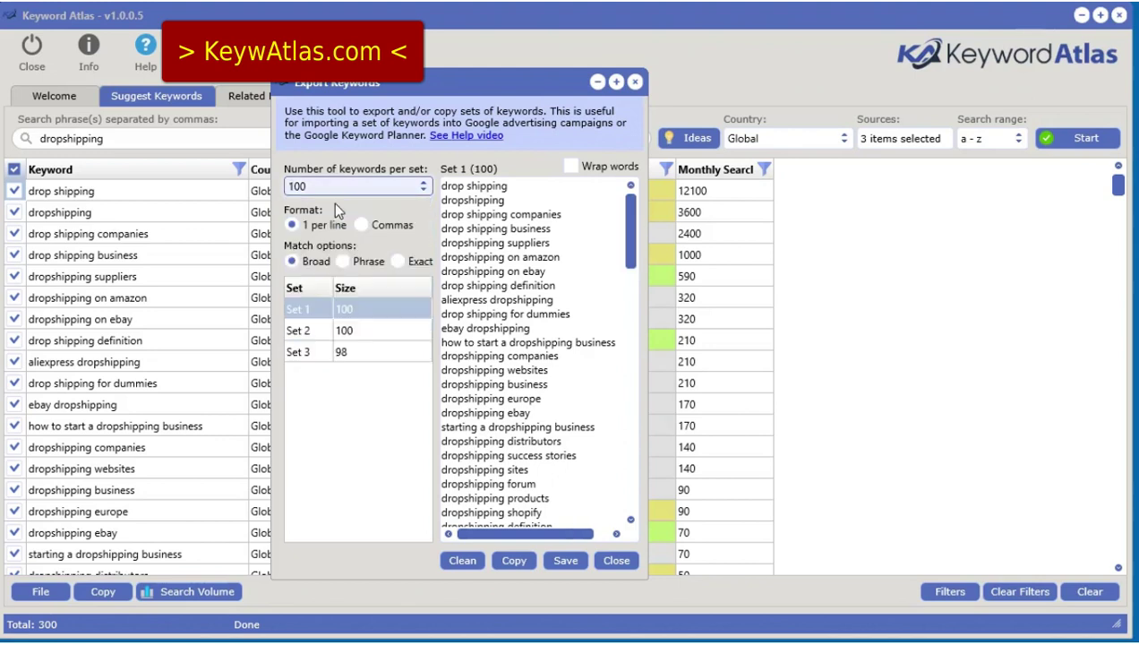
{"action": "left_click", "coordinate": [353, 333]}
{"action": "left_click", "coordinate": [356, 352]}
{"action": "left_click", "coordinate": [355, 309]}
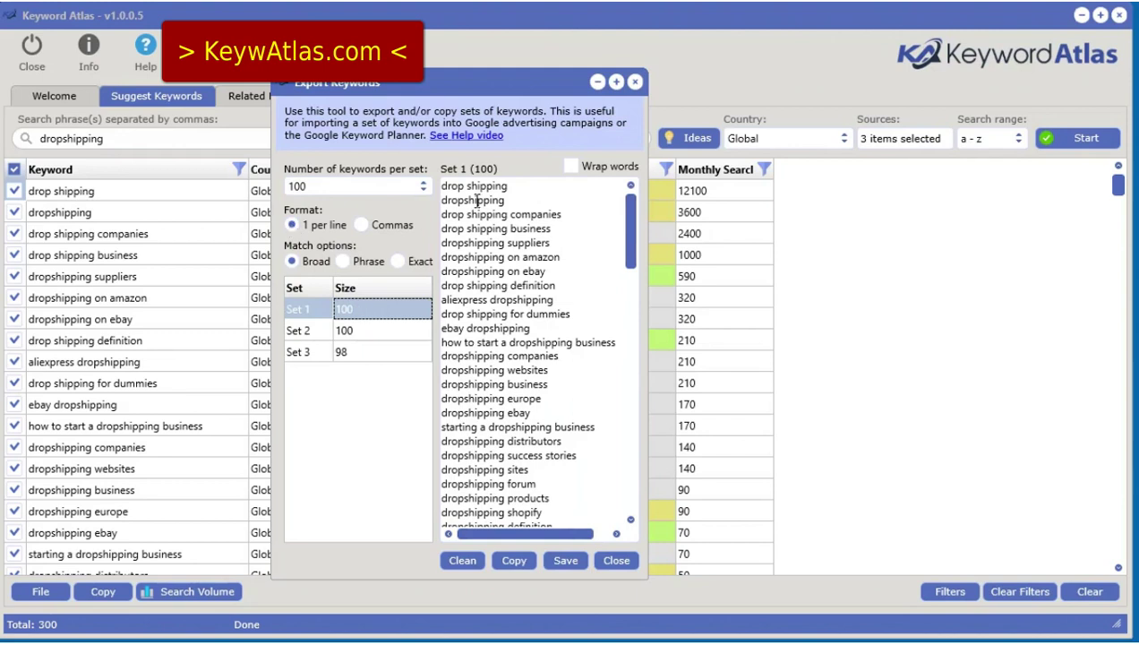
Try the comma and phrase-match formats, then set the export to one keyword per line with exact match.
{"action": "left_click", "coordinate": [361, 225]}
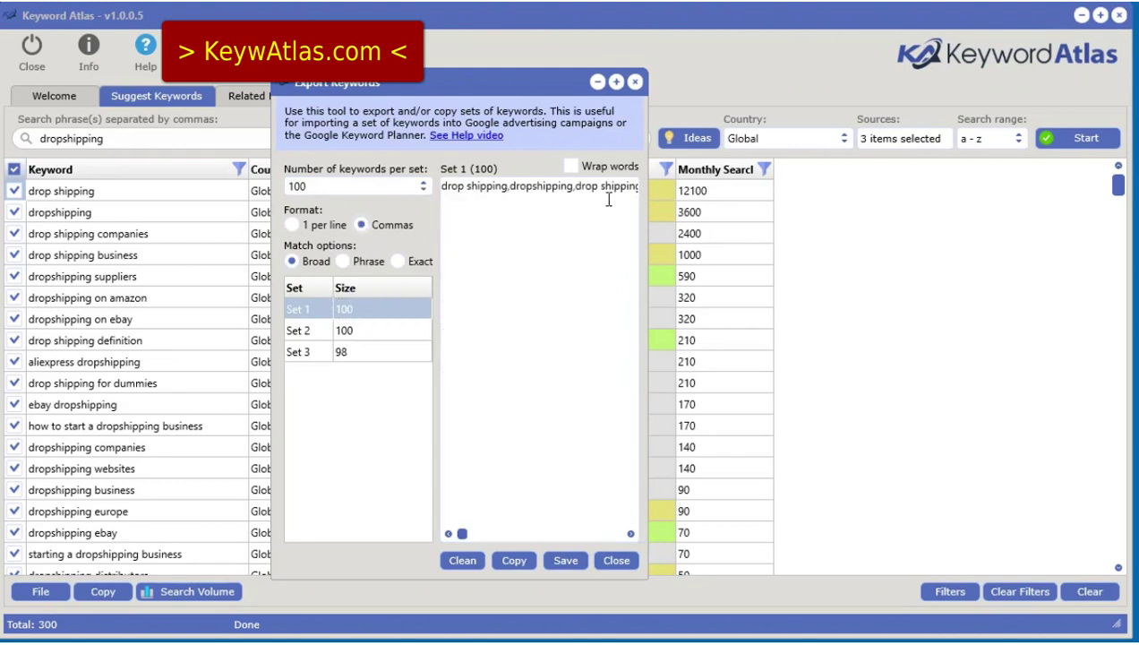
{"action": "left_click", "coordinate": [292, 224]}
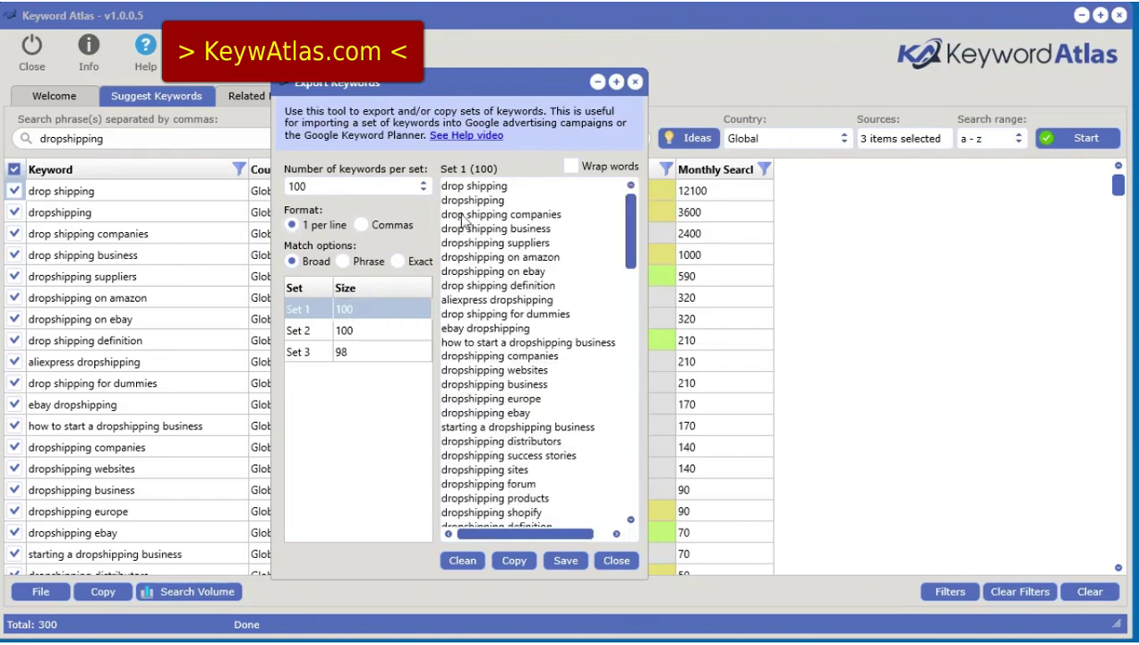
{"action": "left_click", "coordinate": [342, 261]}
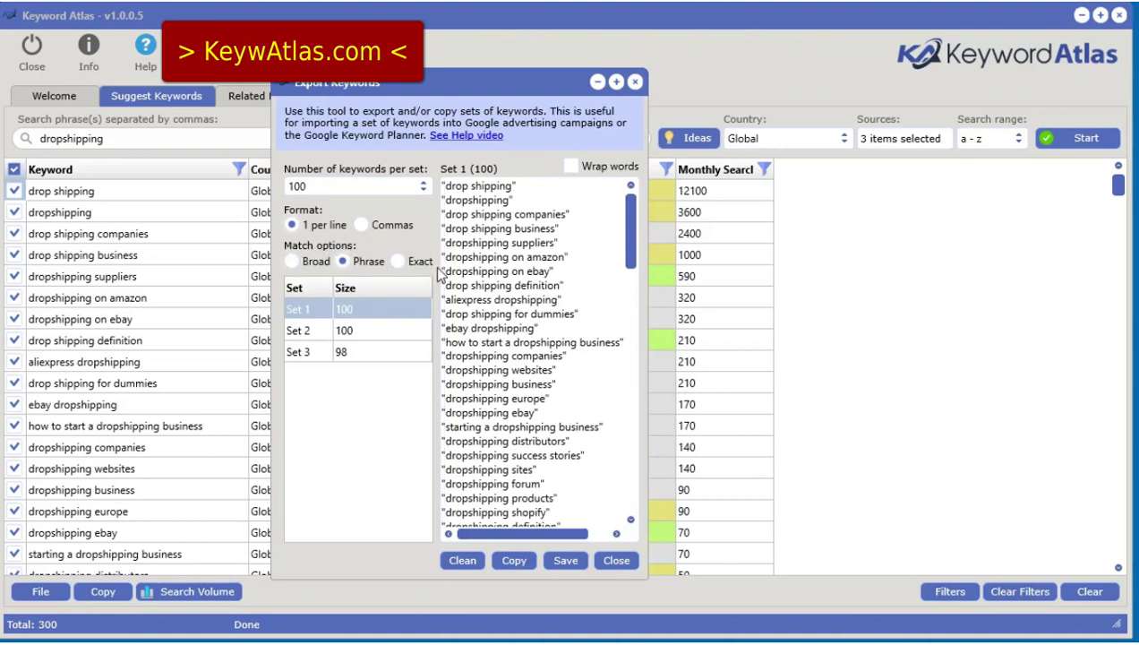
{"action": "left_click", "coordinate": [398, 262]}
{"action": "mouse_move", "coordinate": [631, 257]}
{"action": "left_mouse_down"}
{"action": "mouse_move", "coordinate": [607, 399]}
{"action": "mouse_move", "coordinate": [627, 251]}
{"action": "left_mouse_up"}
Copy exact-match Set 1 and paste it into a blank Notepad document, discarding the document without saving.
{"action": "left_click", "coordinate": [519, 562]}
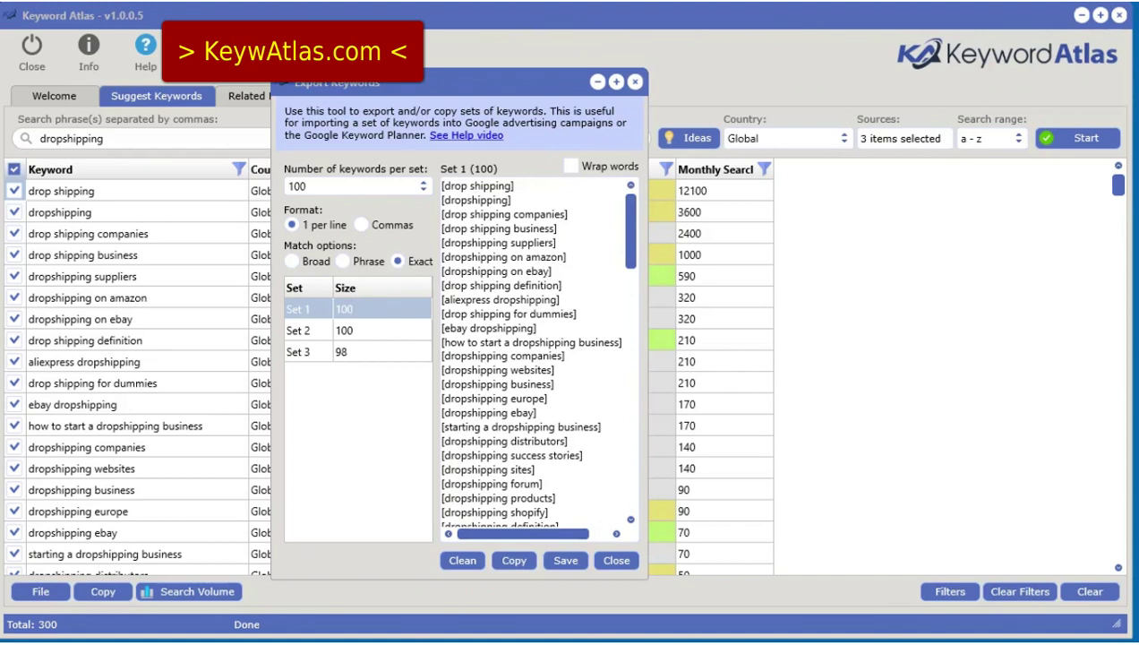
{"action": "key", "text": "alt+Tab"}
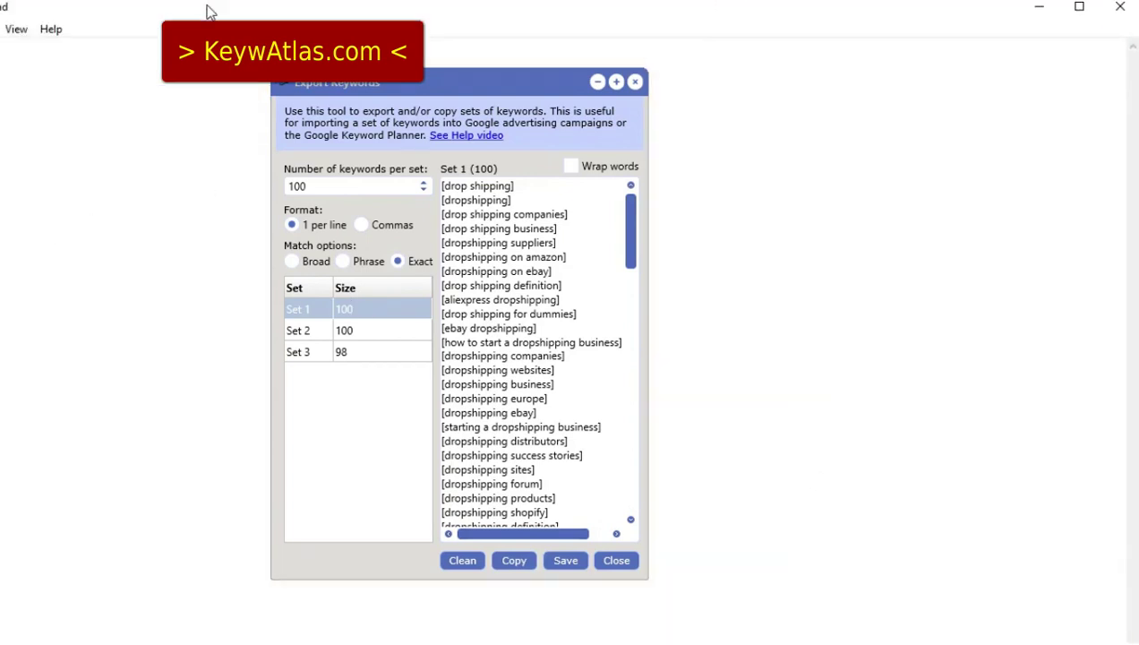
{"action": "double_click", "coordinate": [206, 11]}
{"action": "key", "text": "ctrl+v"}
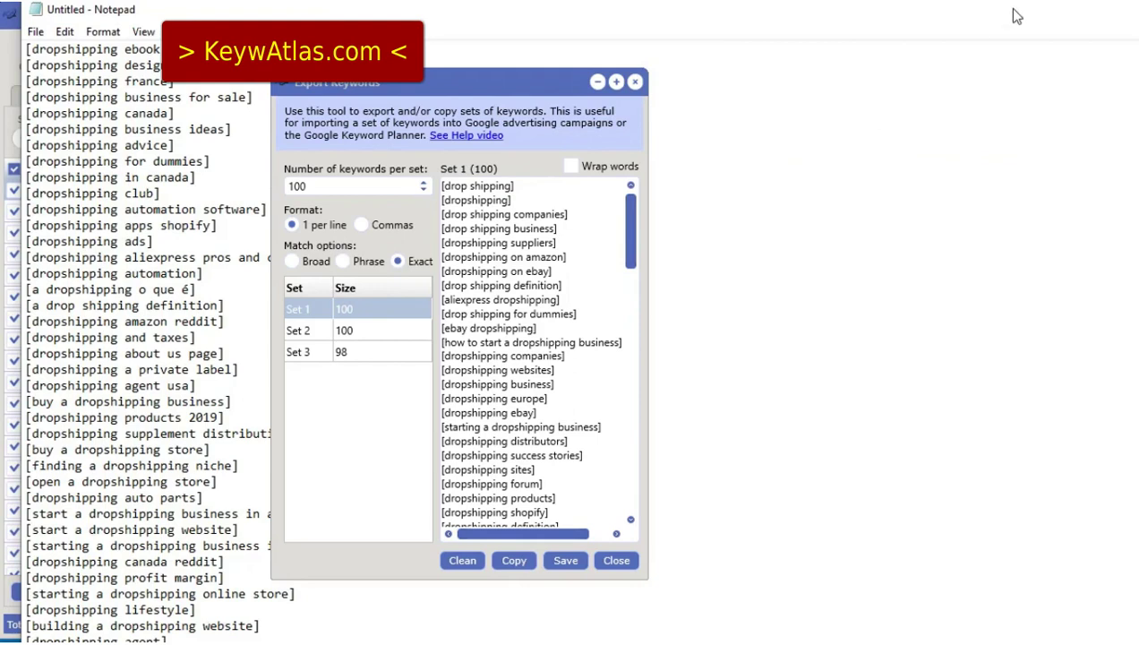
{"action": "key", "text": "alt+F4"}
{"action": "key", "text": "n"}
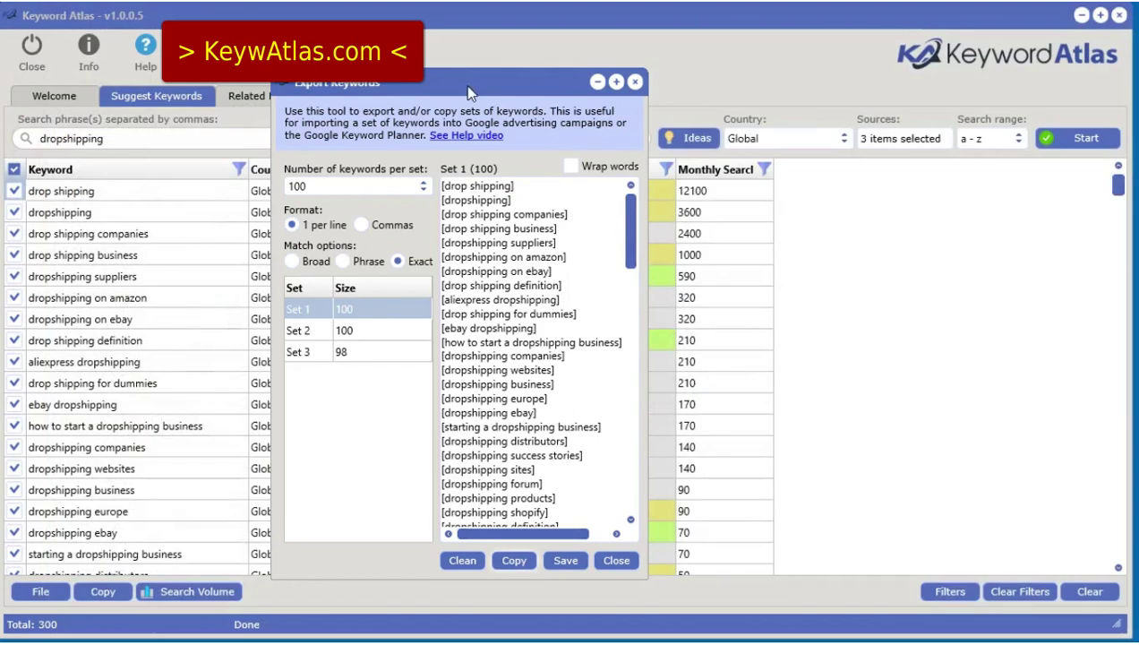
Preview keyword Sets 3 and 2 and the available set sizes, and close the export window.
{"action": "left_click_drag", "start_coordinate": [478, 95], "coordinate": [478, 91]}
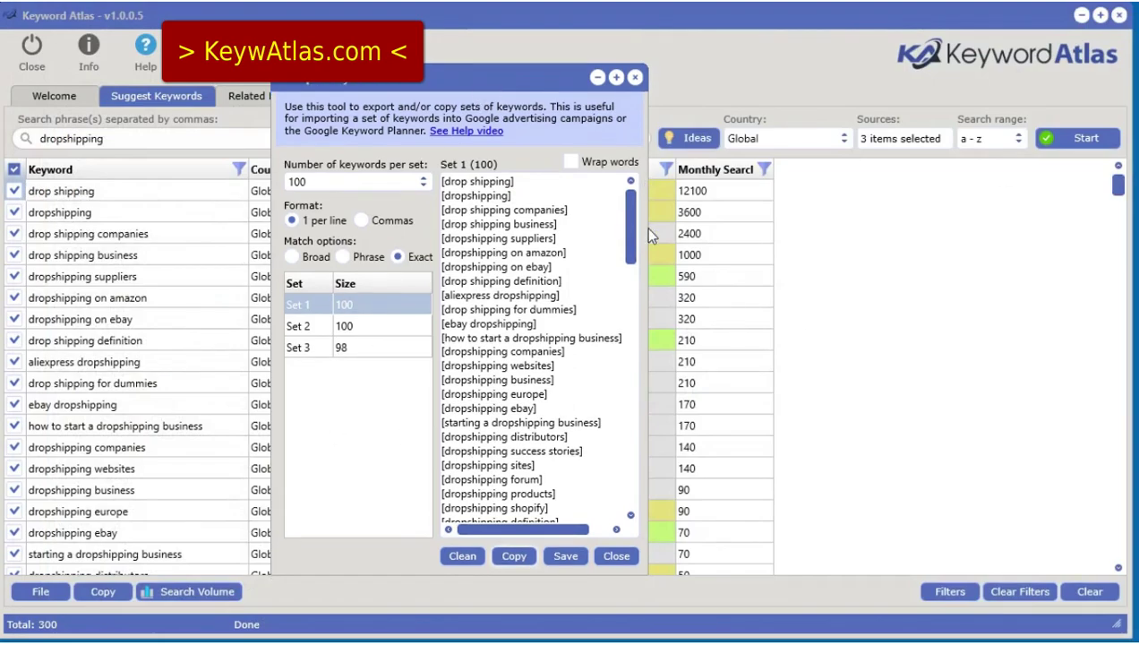
{"action": "mouse_move", "coordinate": [627, 258]}
{"action": "left_mouse_down"}
{"action": "mouse_move", "coordinate": [630, 492]}
{"action": "mouse_move", "coordinate": [631, 251]}
{"action": "left_mouse_up"}
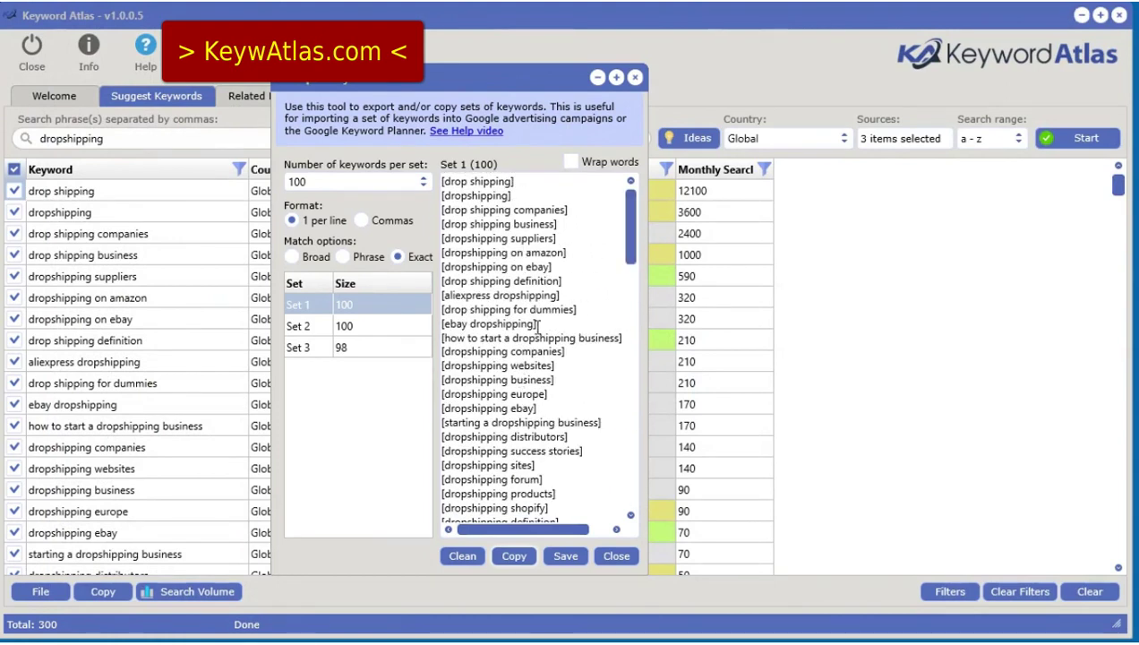
{"action": "left_click", "coordinate": [340, 346]}
{"action": "left_click", "coordinate": [339, 328]}
{"action": "left_click", "coordinate": [327, 176]}
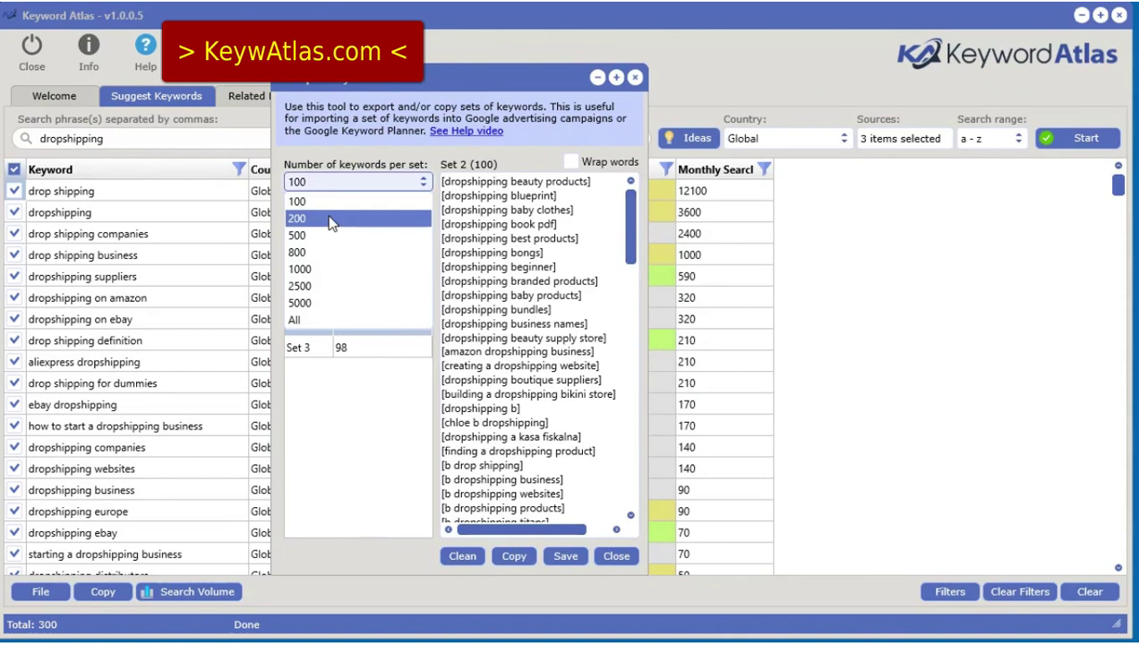
{"action": "left_click", "coordinate": [332, 147]}
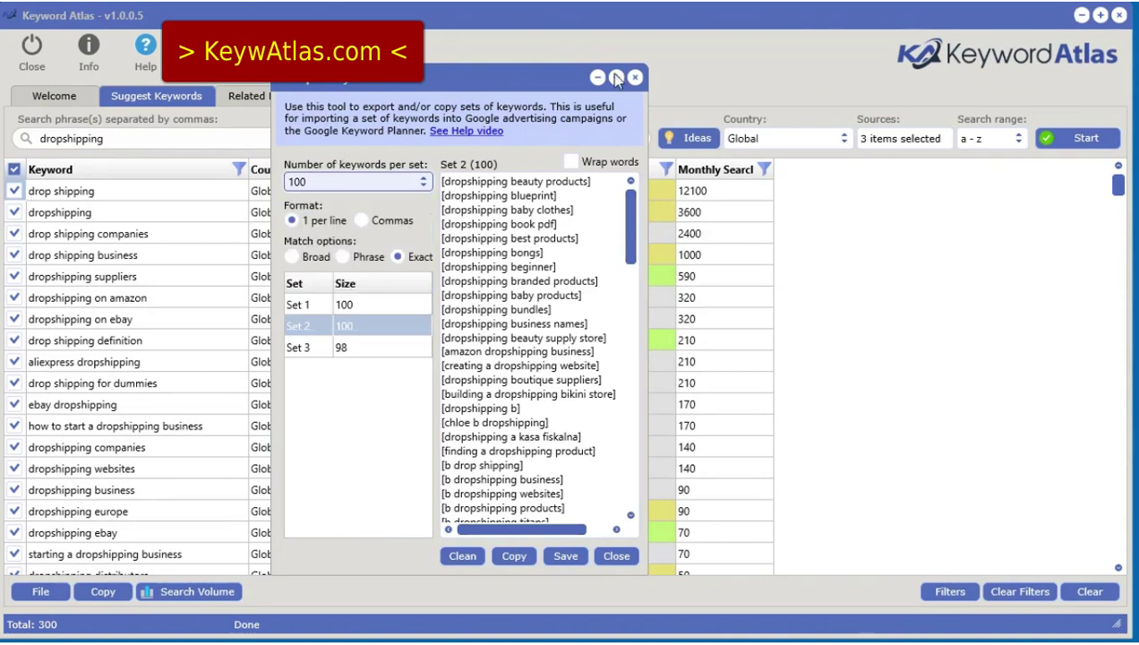
{"action": "left_click", "coordinate": [610, 557]}
Examine the project file, CSV, TXT, copy and set export options for the suggested keywords.
{"action": "left_click", "coordinate": [49, 595]}
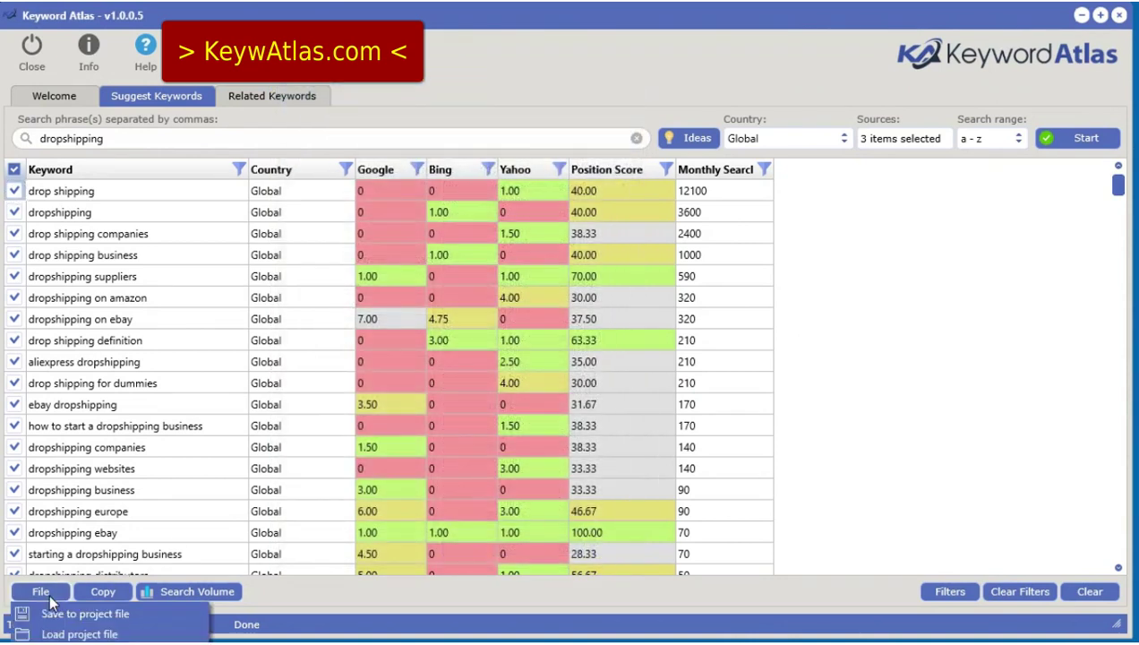
{"action": "left_click", "coordinate": [570, 21]}
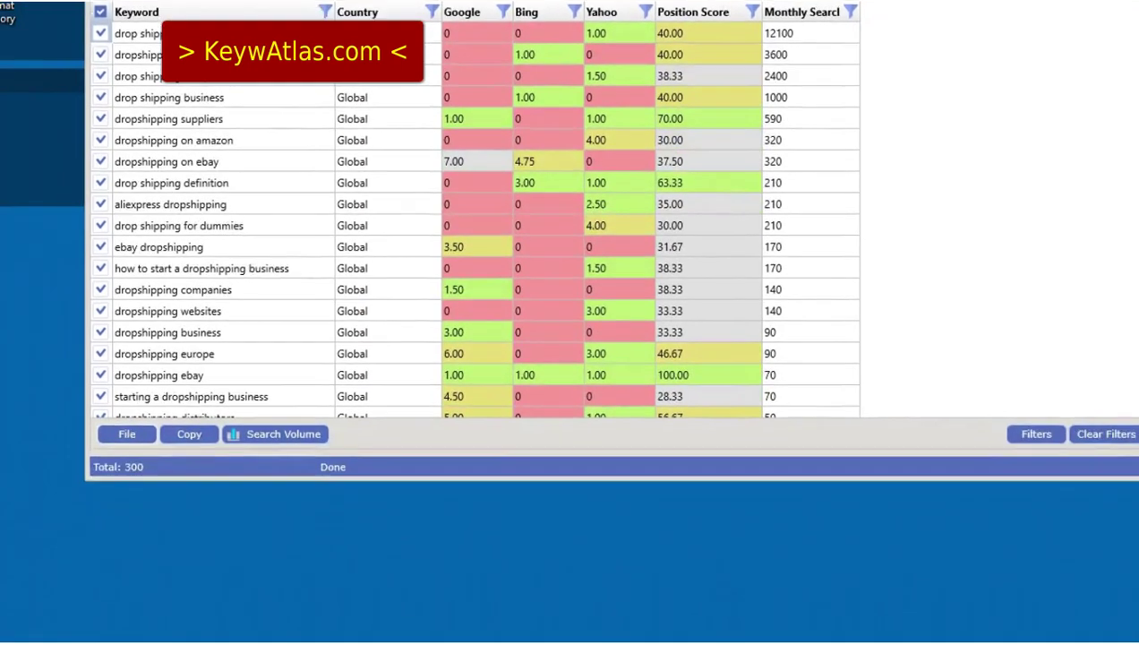
{"action": "left_click", "coordinate": [121, 408]}
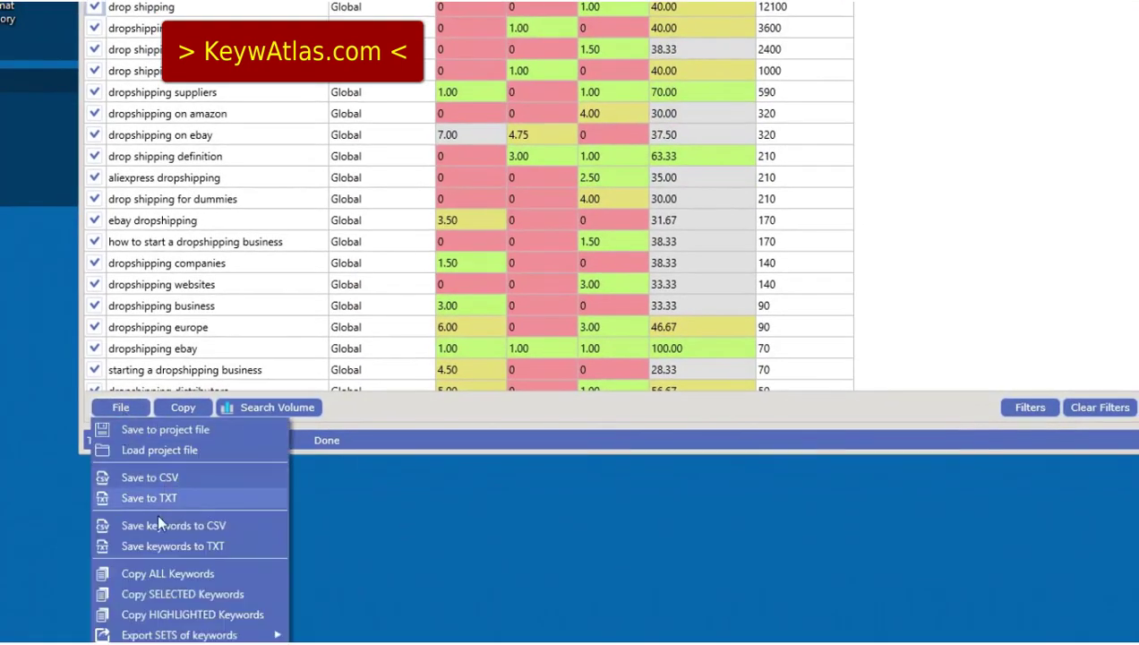
{"action": "mouse_move", "coordinate": [162, 633]}
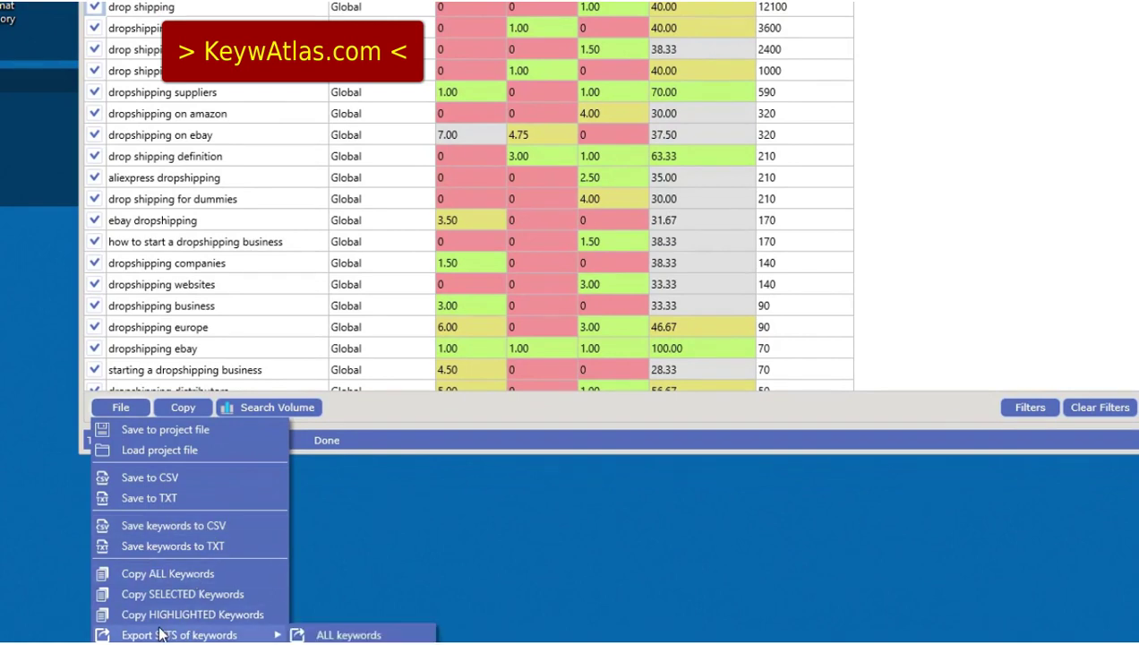
{"action": "key", "text": "Escape"}
{"action": "key", "text": "Escape"}
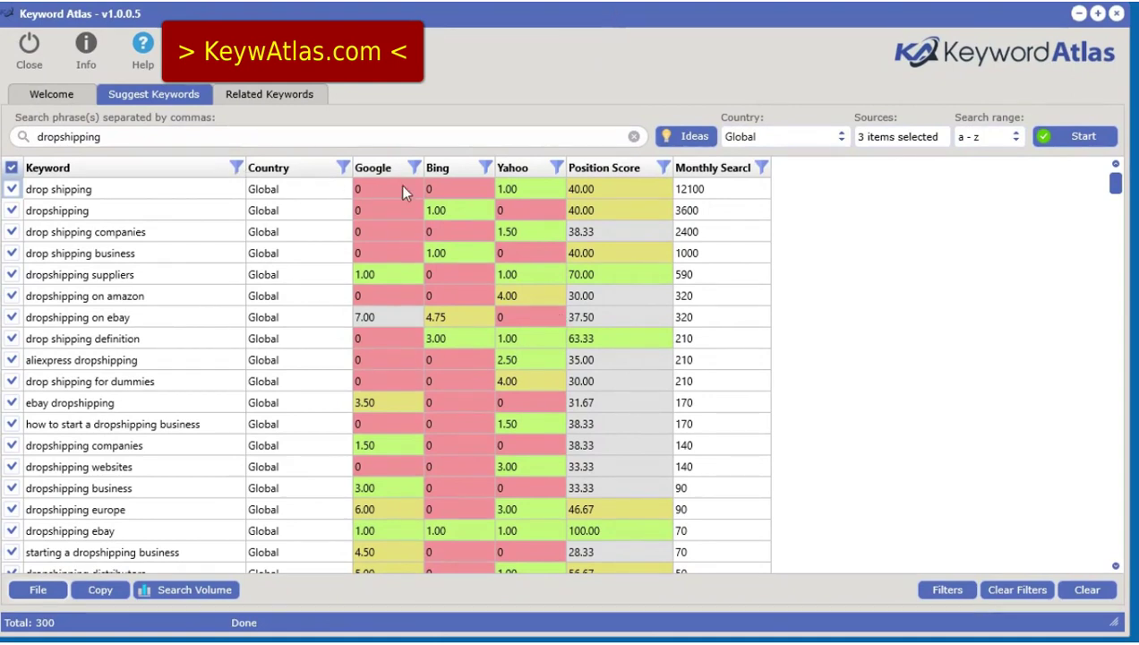
Filter the suggested keywords to monthly searches greater than 5,000.
{"action": "left_click", "coordinate": [761, 169]}
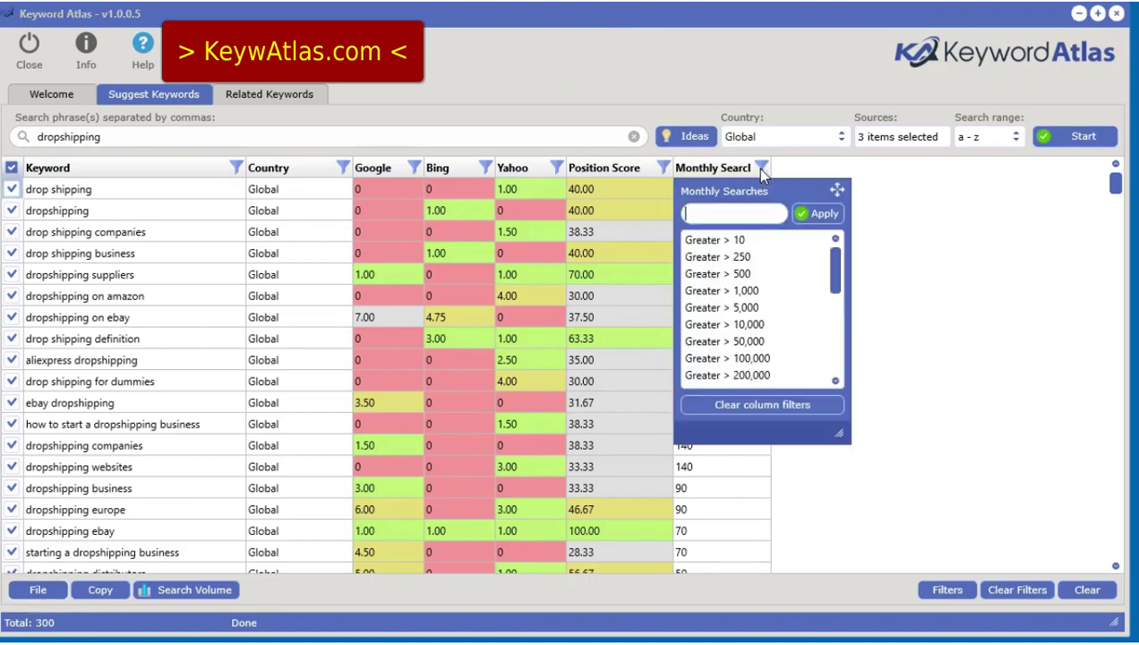
{"action": "left_click_drag", "start_coordinate": [832, 294], "coordinate": [836, 335]}
{"action": "scroll", "coordinate": [833, 331], "scroll_direction": "up", "scroll_amount": 3}
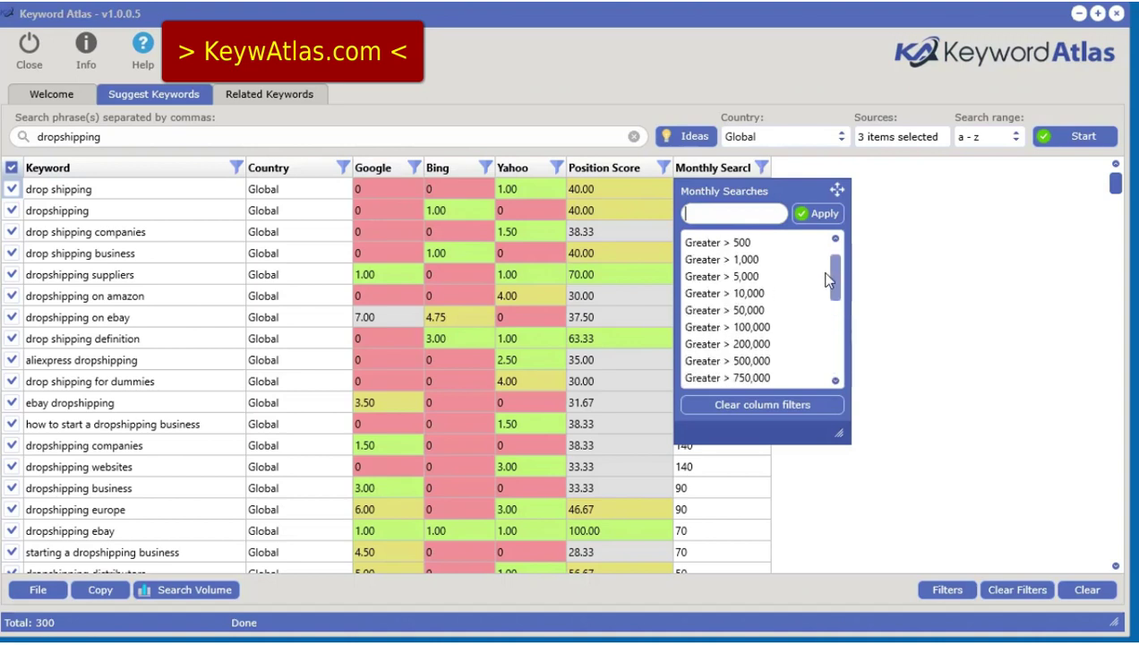
{"action": "left_click", "coordinate": [703, 314]}
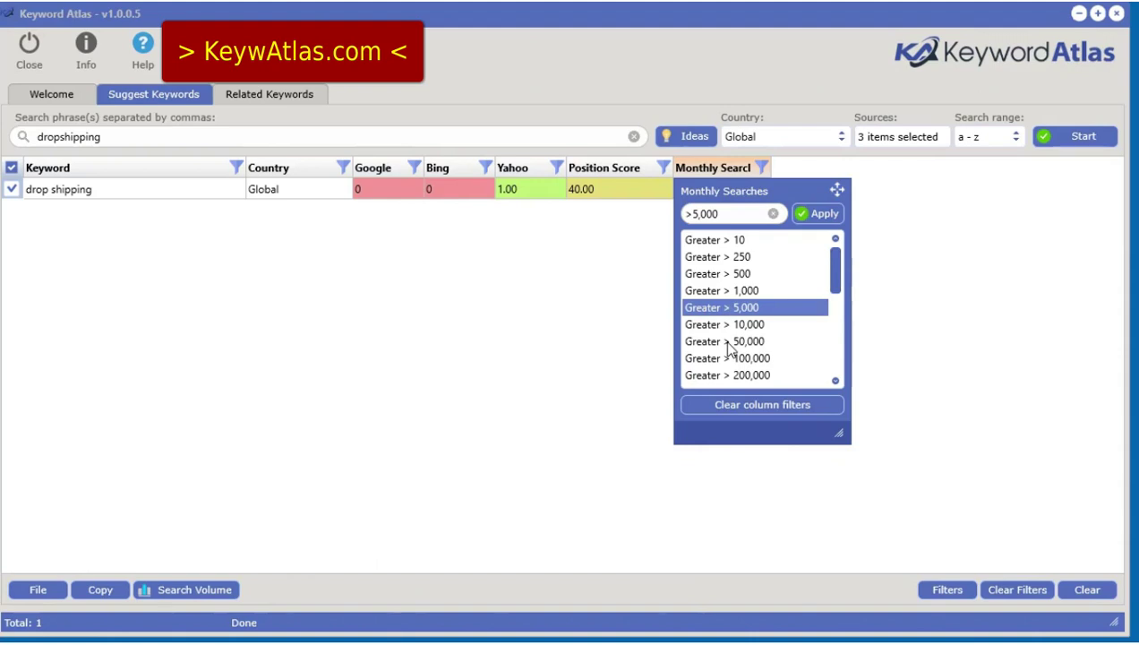
Filter the monthly searches to greater than 10,000, then clear that column's filters.
{"action": "left_click", "coordinate": [38, 589]}
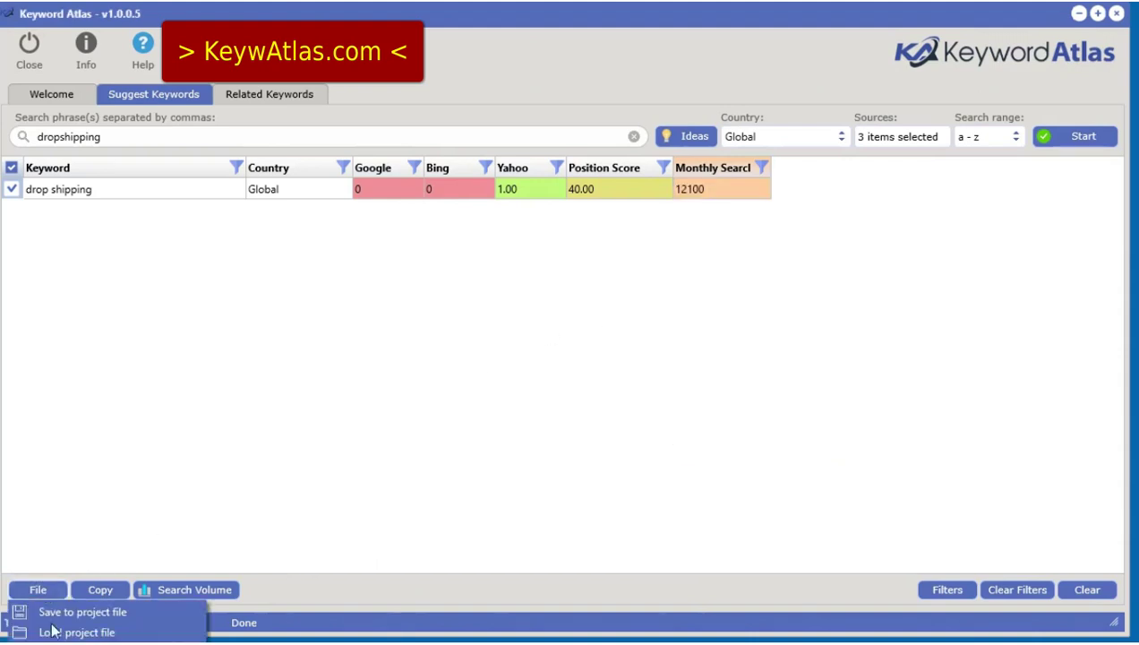
{"action": "left_click", "coordinate": [542, 325]}
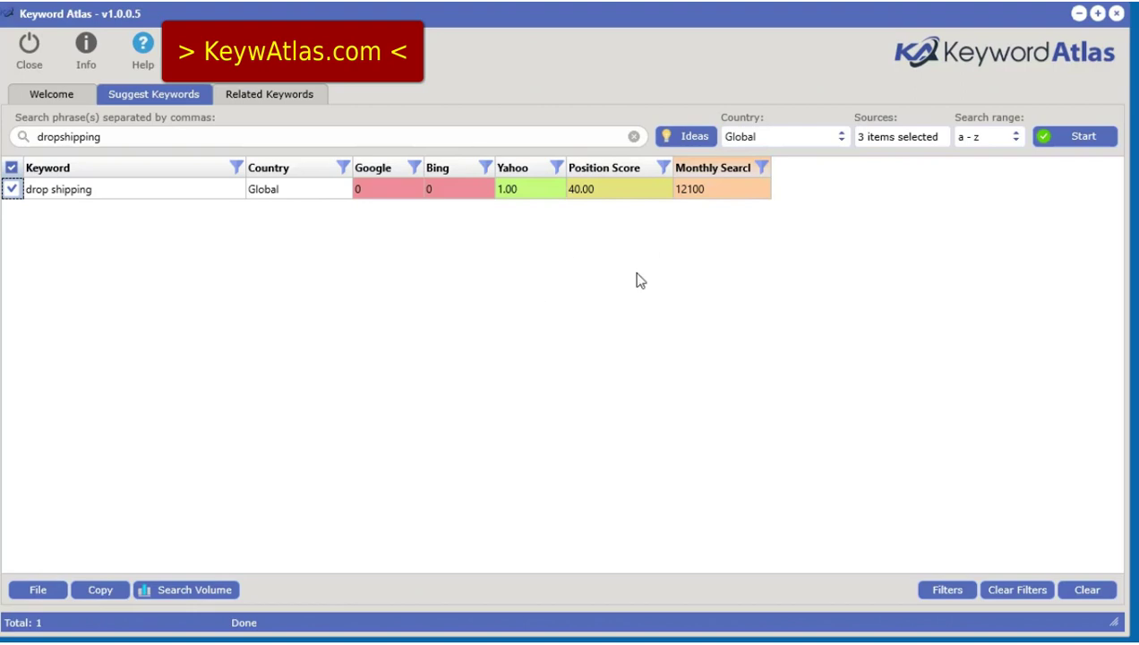
{"action": "left_click", "coordinate": [760, 168]}
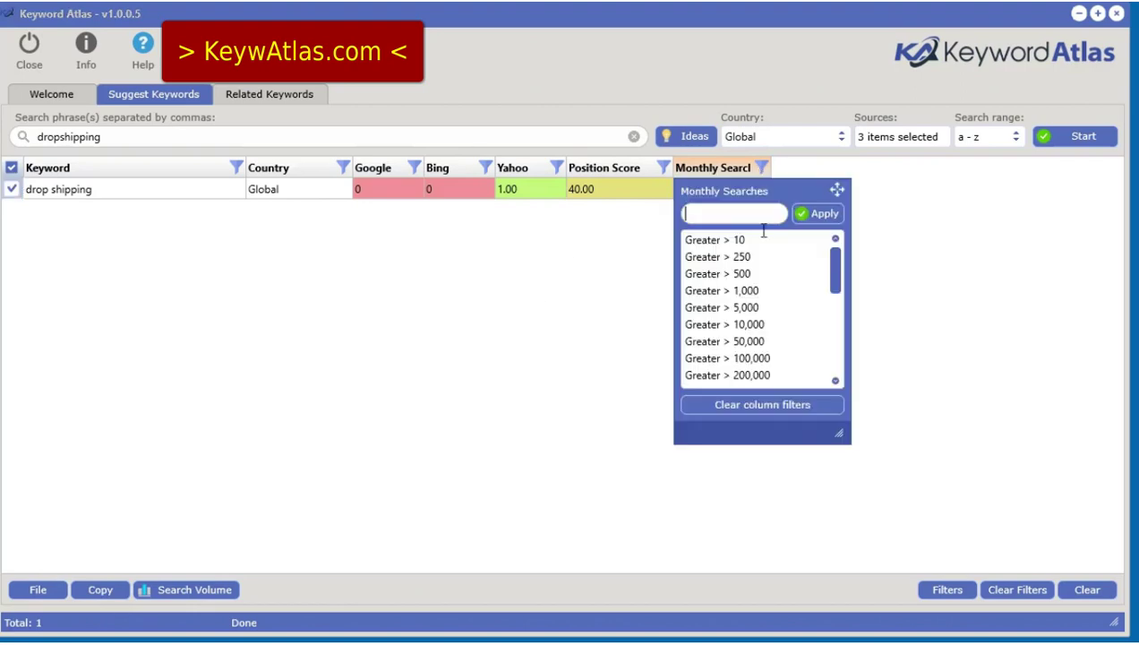
{"action": "left_click", "coordinate": [739, 328]}
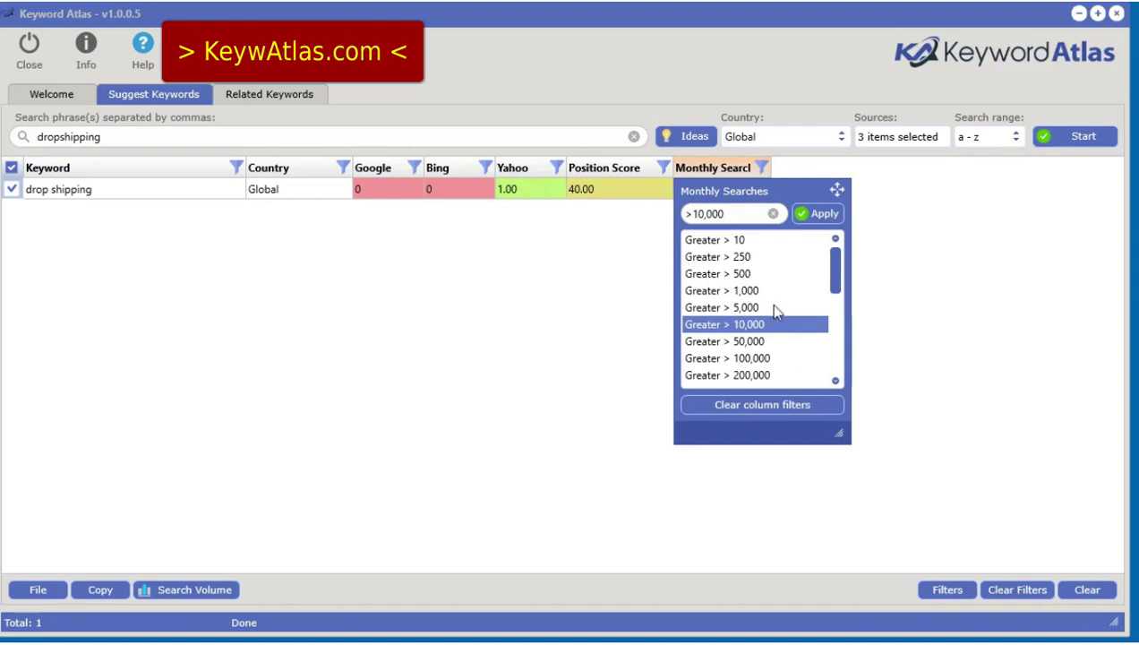
{"action": "left_click", "coordinate": [756, 405]}
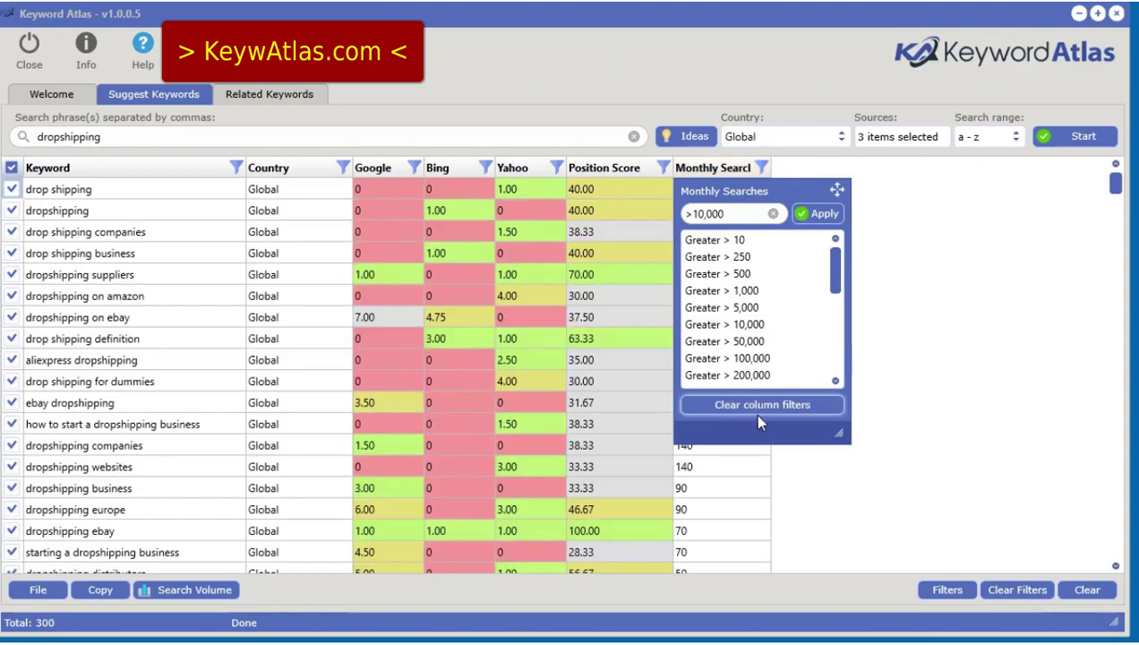
Filter the monthly searches to greater than 100,000, then lower the threshold to 1,000.
{"action": "left_click_drag", "start_coordinate": [835, 190], "coordinate": [969, 185]}
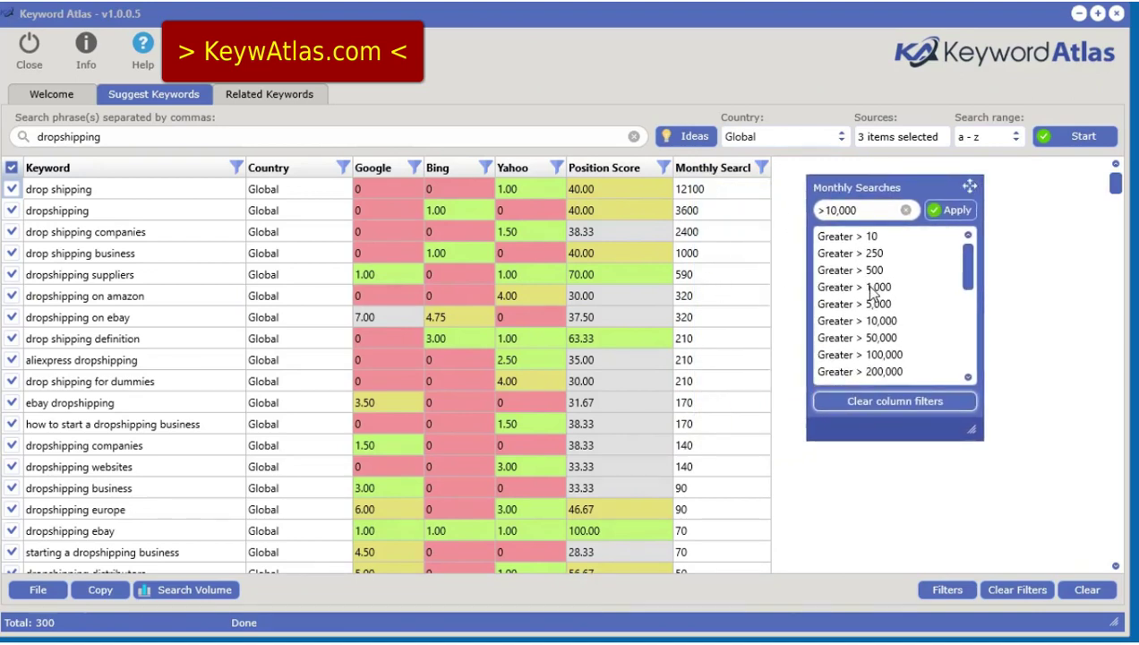
{"action": "left_click", "coordinate": [881, 356]}
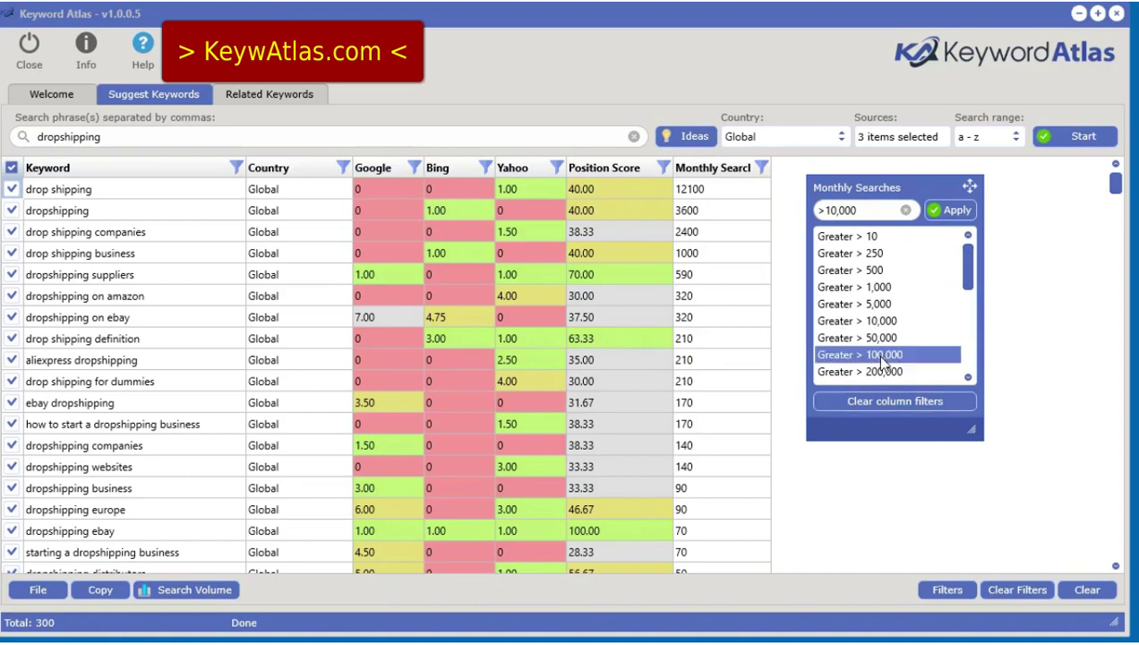
{"action": "left_click", "coordinate": [881, 357]}
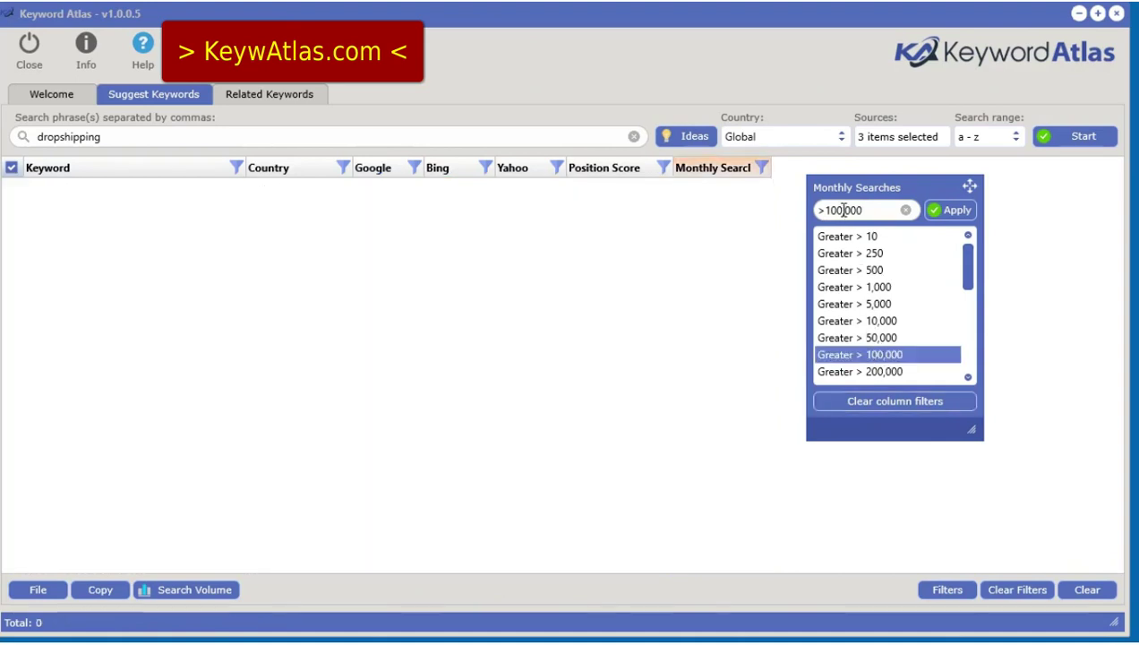
{"action": "key", "text": "BackSpace"}
{"action": "key", "text": "BackSpace"}
{"action": "left_click", "coordinate": [953, 209]}
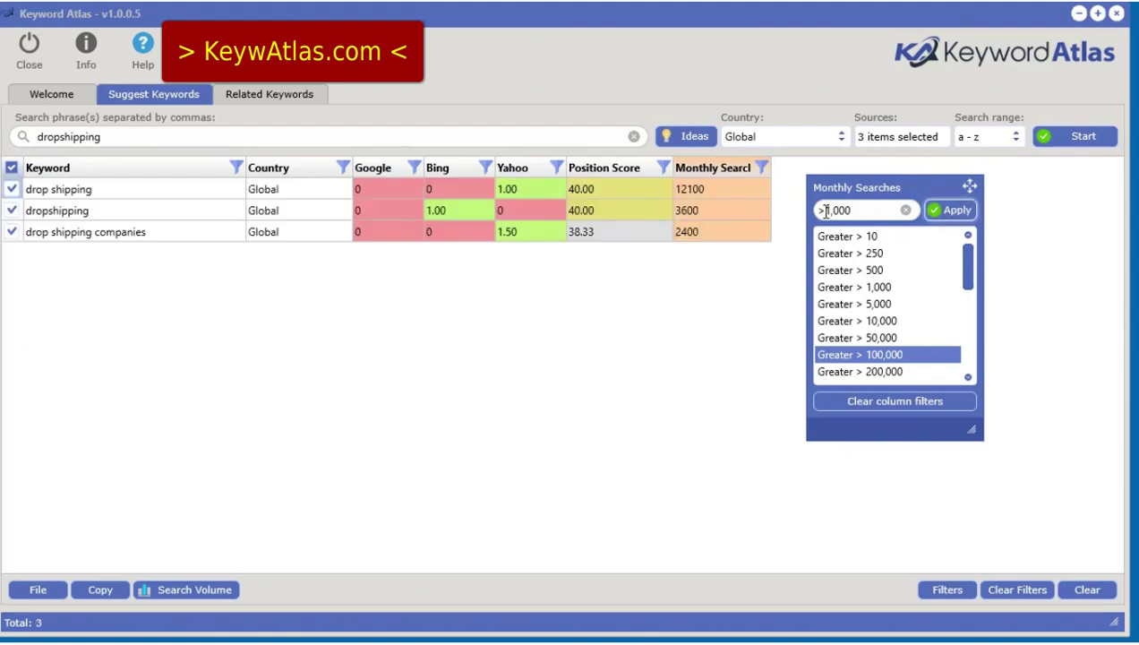
Change the monthly searches condition to <=1,000, then to less than 1,000.
{"action": "key", "text": "BackSpace"}
{"action": "type", "text": "<"}
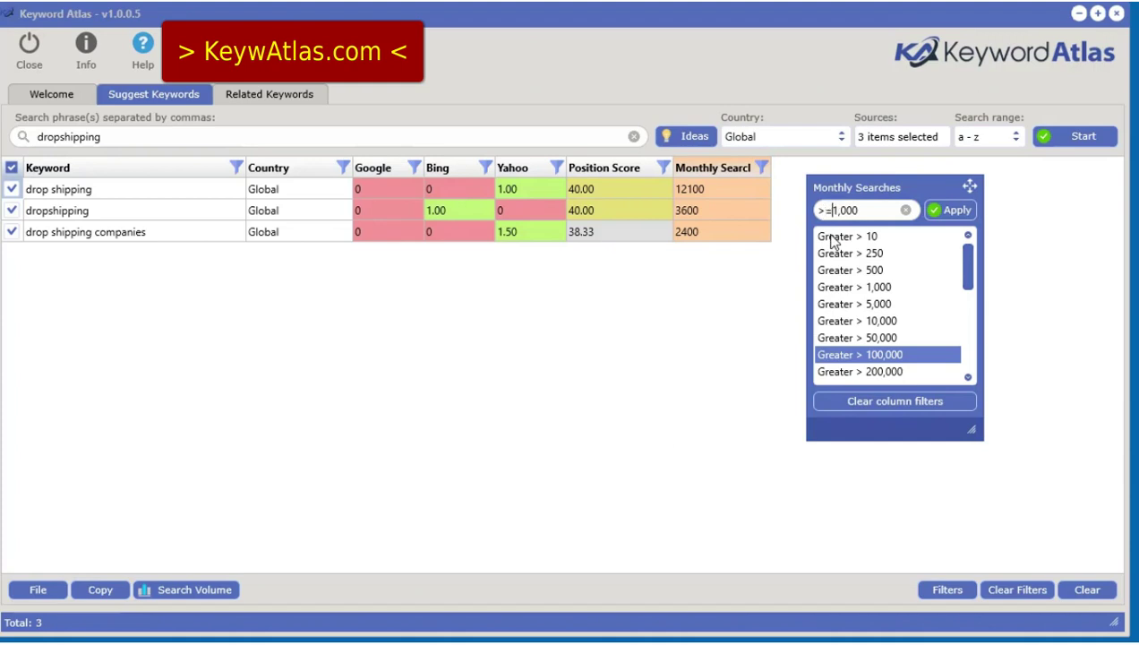
{"action": "key", "text": "BackSpace"}
{"action": "type", "text": "<="}
{"action": "key", "text": "Return"}
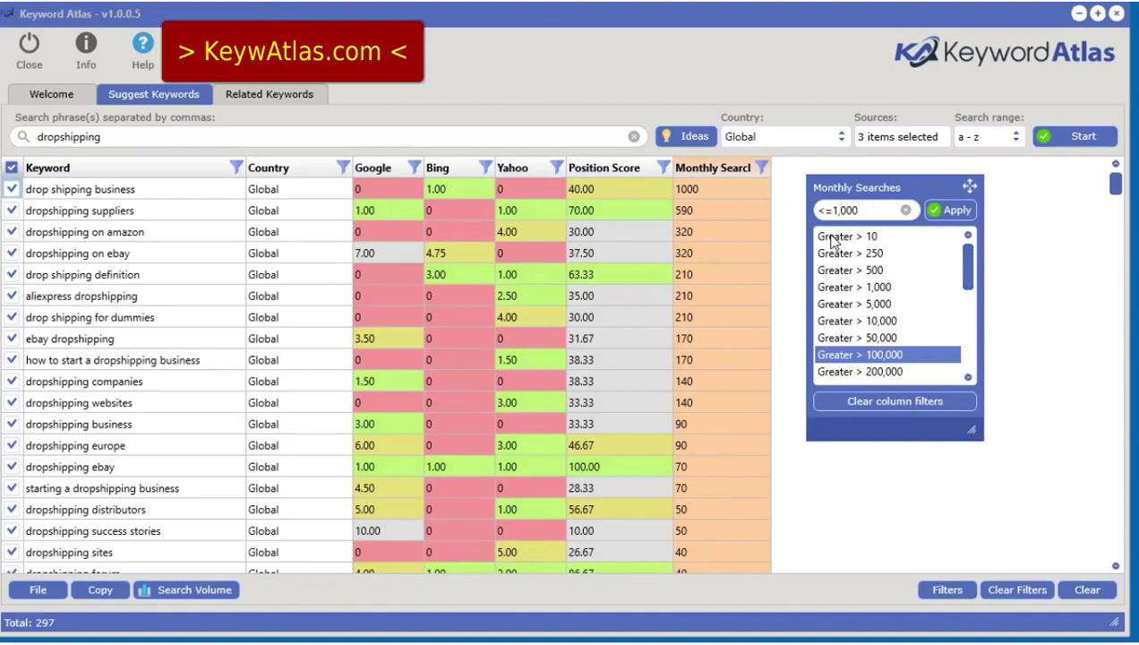
{"action": "key", "text": "BackSpace"}
{"action": "key", "text": "Return"}
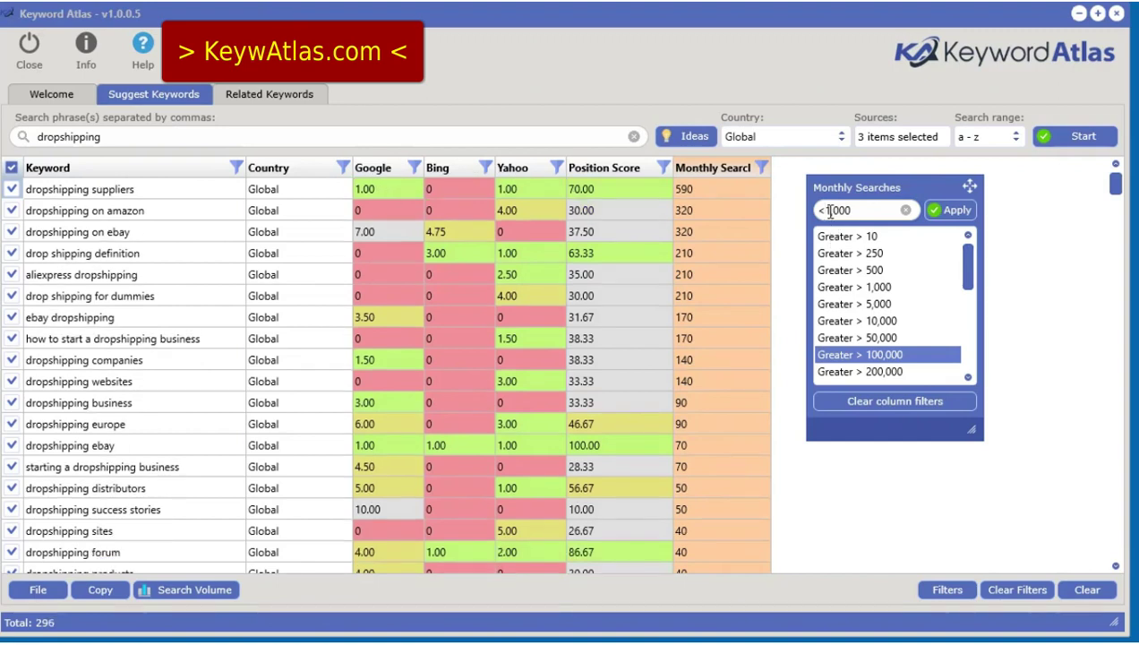
Apply a monthly searches condition of greater than 5,000.
{"action": "key", "text": "BackSpace"}
{"action": "type", "text": ">5"}
{"action": "left_click", "coordinate": [946, 212]}
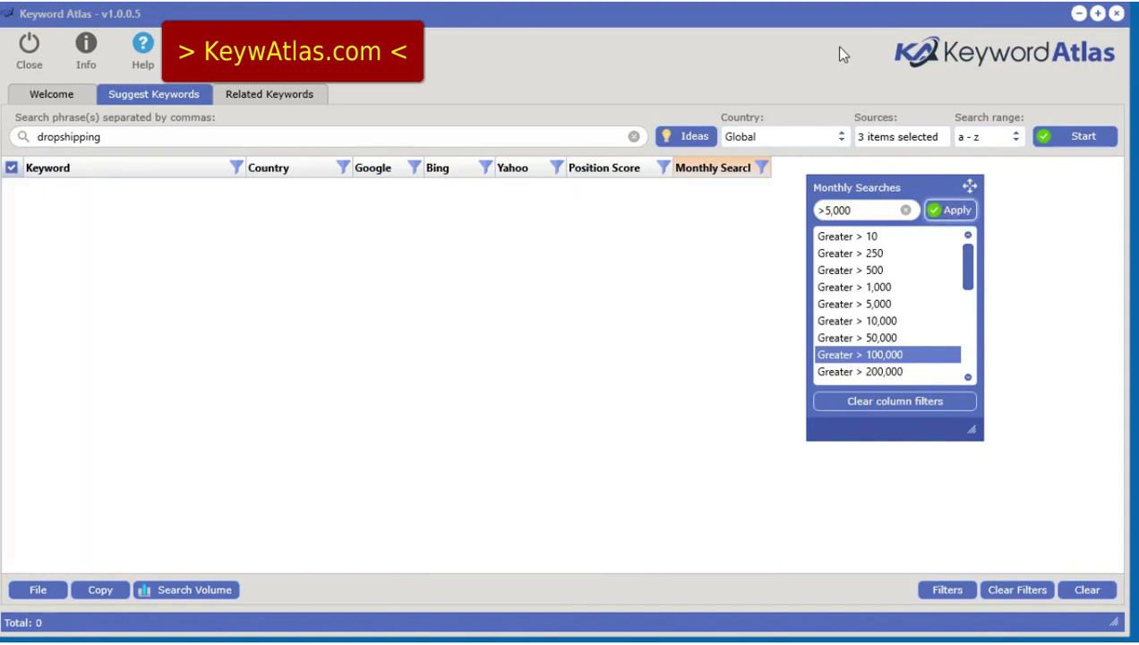
Show the list of active filters beside the main window and clear the monthly searches column filters.
{"action": "left_click", "coordinate": [948, 590]}
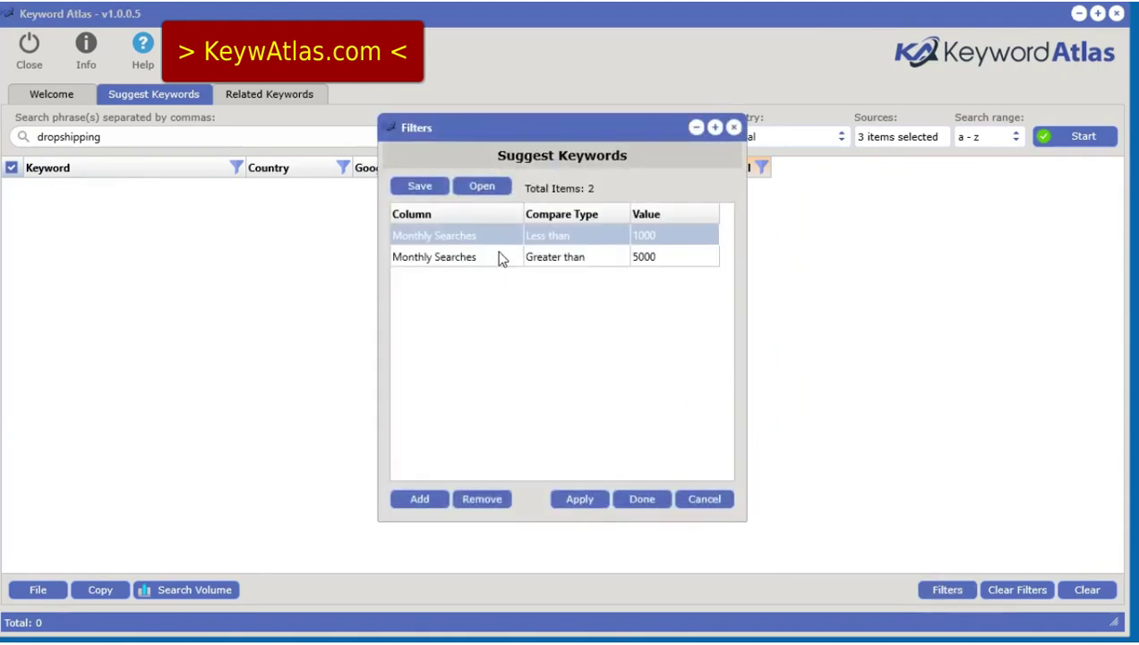
{"action": "left_click_drag", "start_coordinate": [554, 127], "coordinate": [985, 110]}
{"action": "left_click_drag", "start_coordinate": [826, 16], "coordinate": [591, 25]}
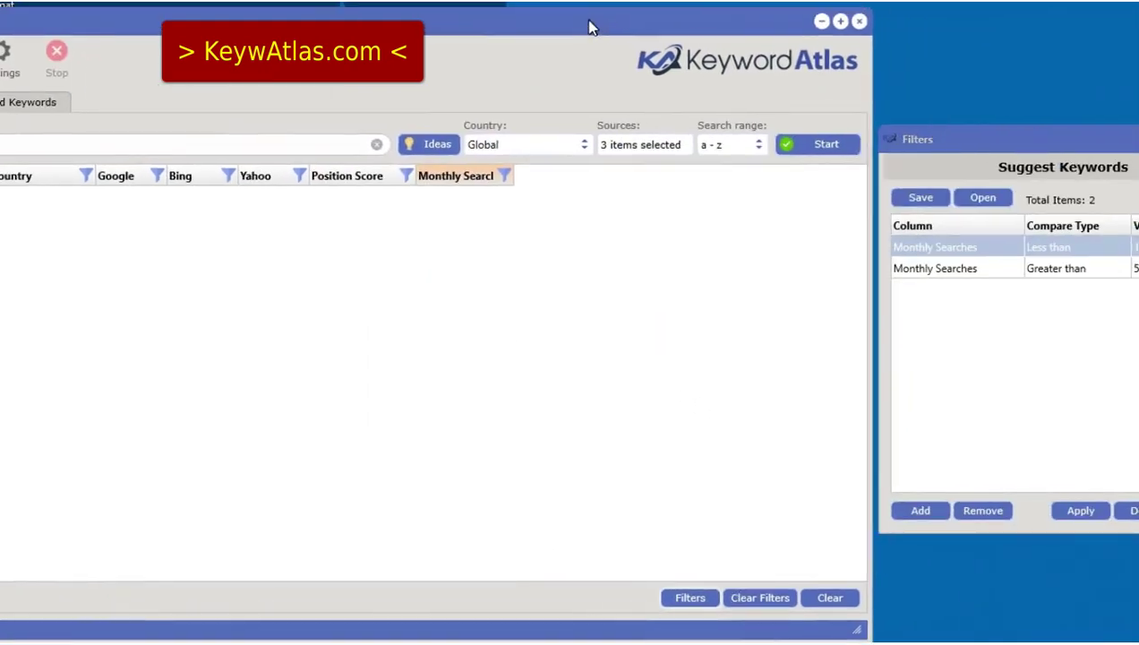
{"action": "left_click", "coordinate": [505, 178]}
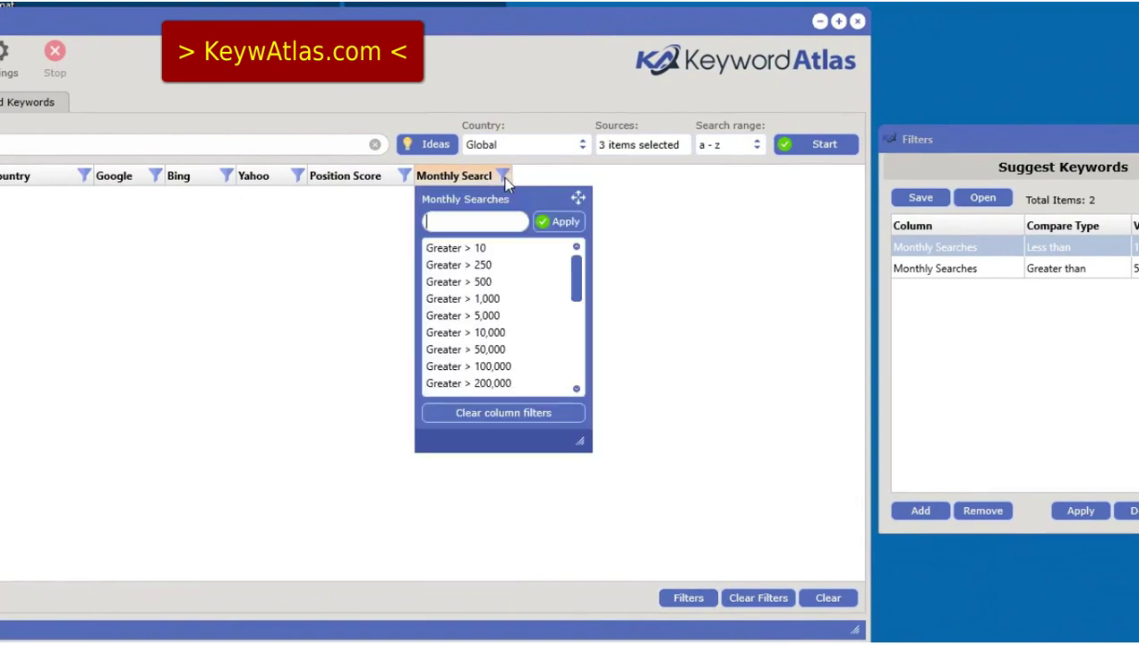
{"action": "left_click", "coordinate": [505, 410]}
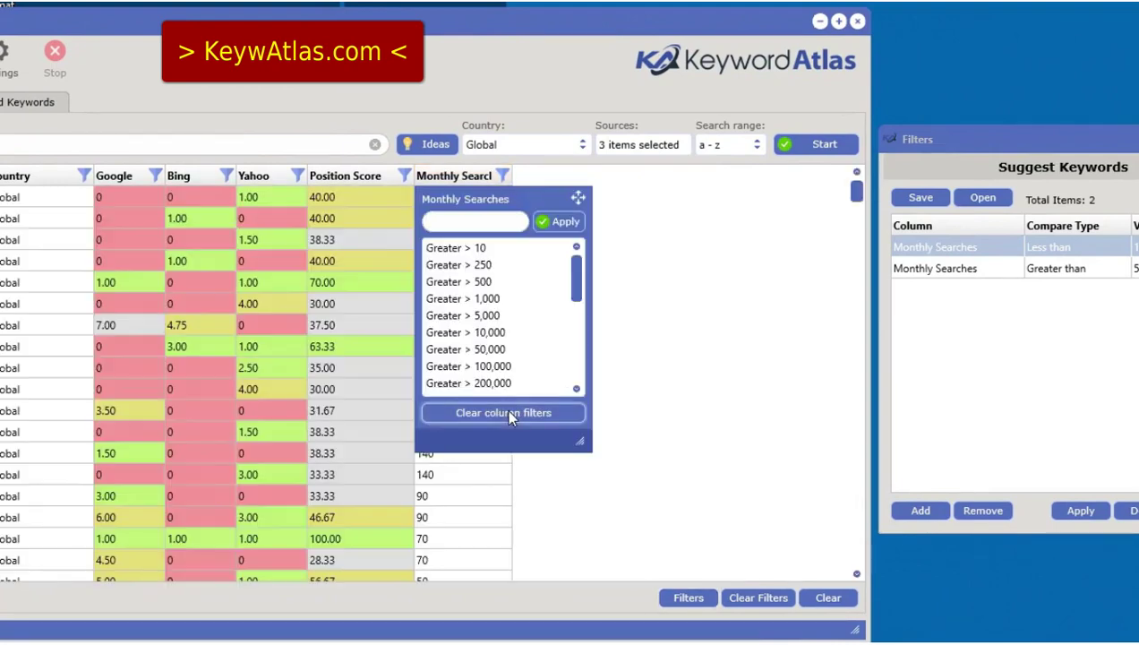
Filter the monthly searches to greater than 1,000 and arrange both windows so the keywords and active filters are visible.
{"action": "left_click", "coordinate": [456, 300]}
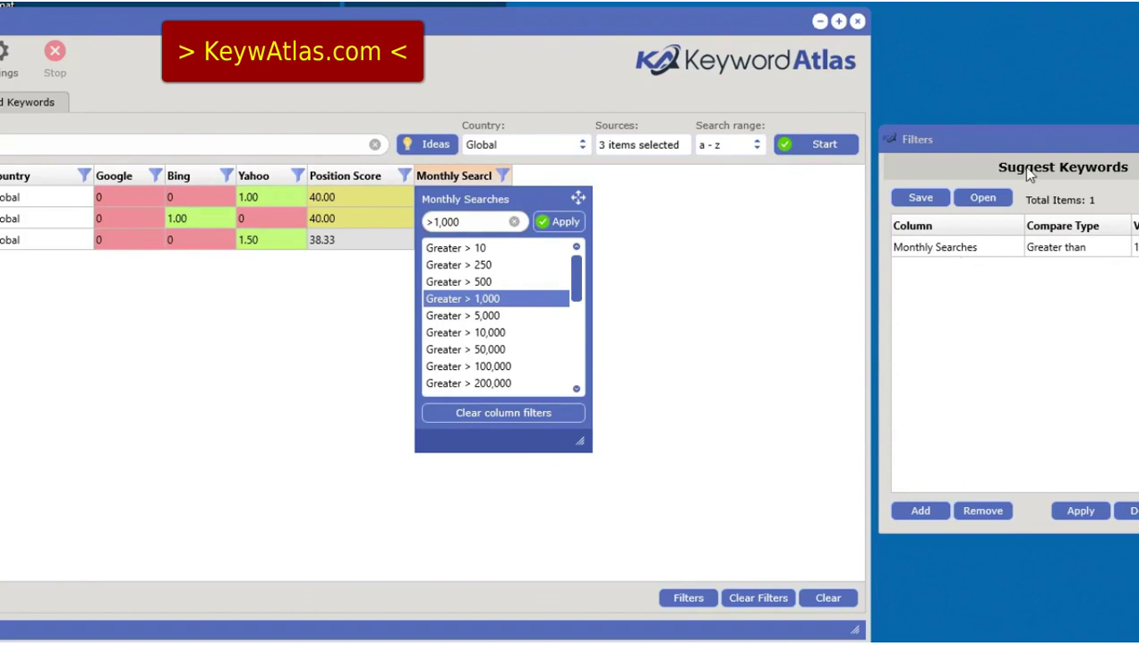
{"action": "left_click_drag", "start_coordinate": [1033, 141], "coordinate": [909, 158]}
{"action": "left_click_drag", "start_coordinate": [521, 30], "coordinate": [778, 27]}
{"action": "left_click_drag", "start_coordinate": [885, 163], "coordinate": [867, 95]}
{"action": "left_click", "coordinate": [761, 170]}
{"action": "left_click", "coordinate": [1100, 174]}
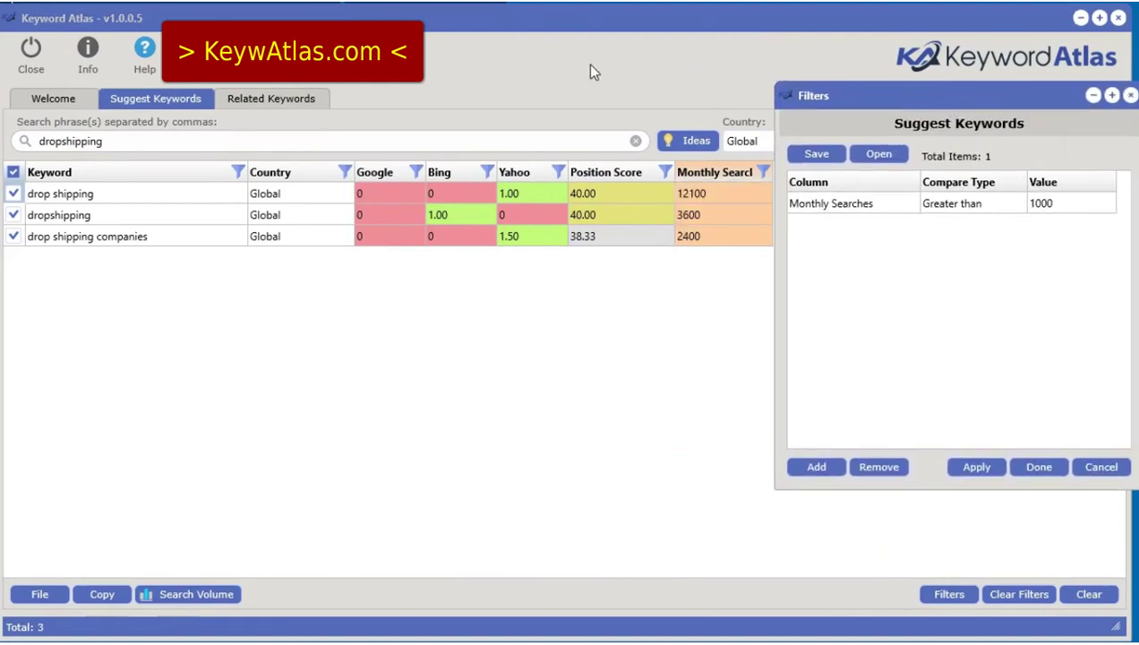
Clear all filters on the suggested keywords and look at the position score filter choices.
{"action": "left_click", "coordinate": [1017, 594]}
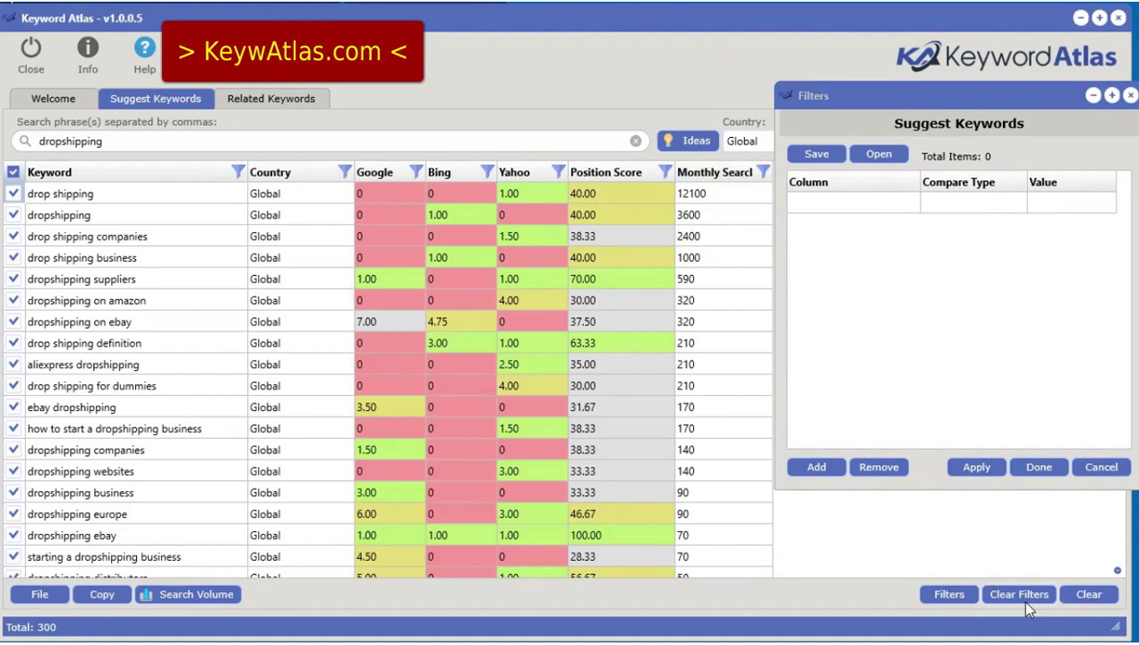
{"action": "left_click_drag", "start_coordinate": [952, 100], "coordinate": [1114, 148]}
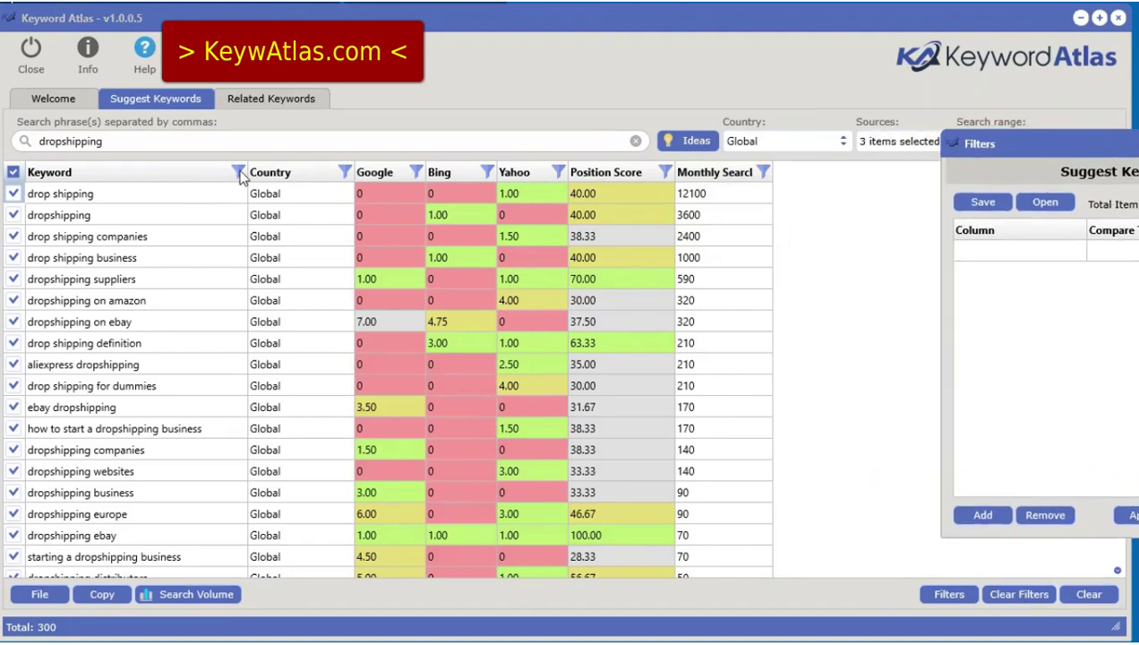
{"action": "left_click", "coordinate": [665, 172]}
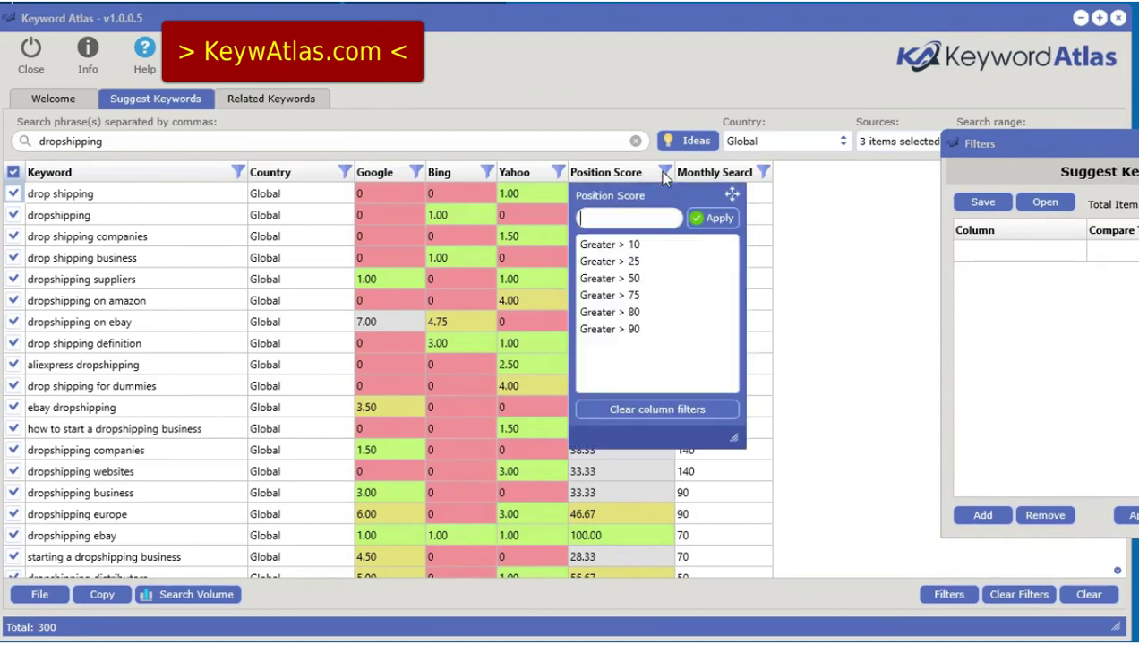
{"action": "left_click", "coordinate": [442, 87]}
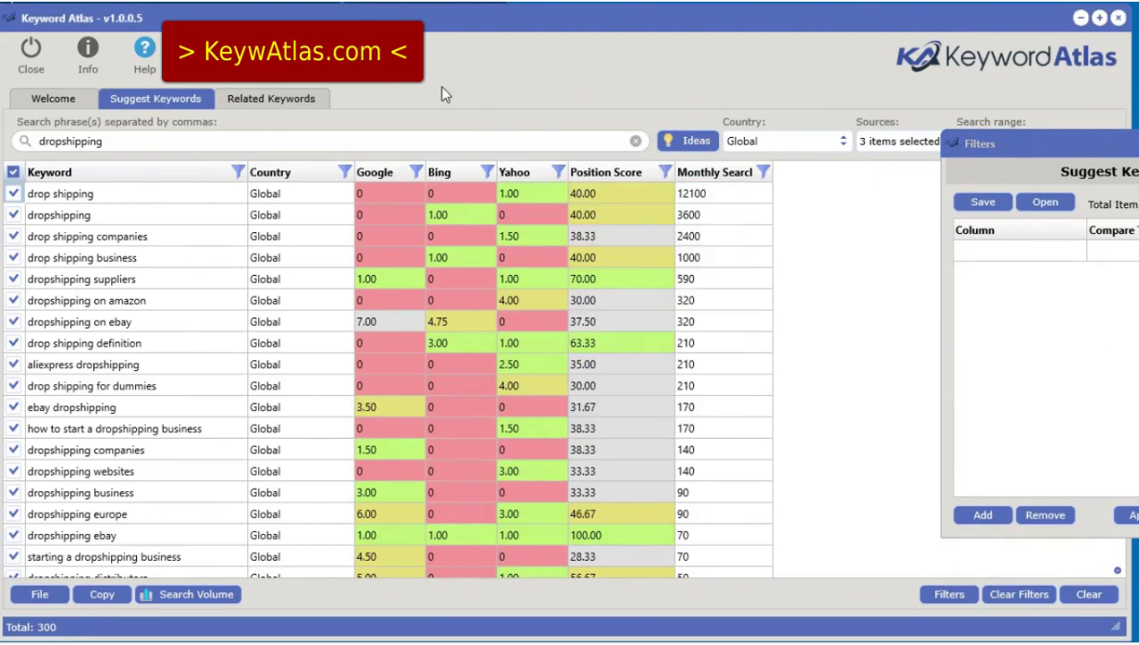
Filter the suggested keywords to those containing "comp" with monthly searches greater than 1,000.
{"action": "left_click", "coordinate": [237, 172]}
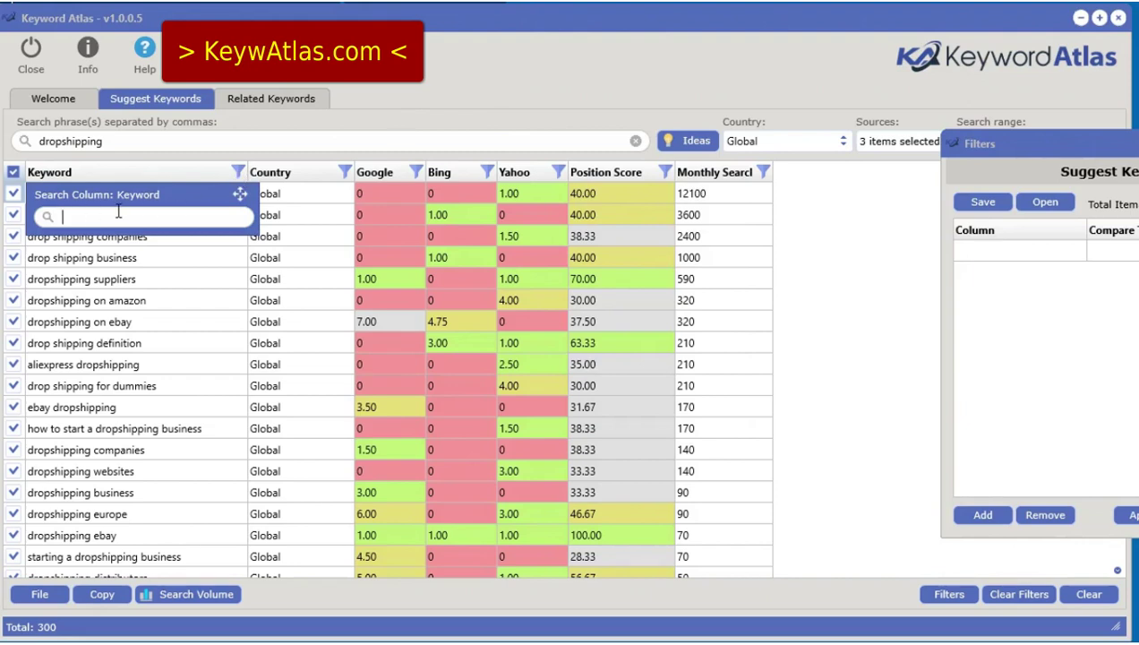
{"action": "type", "text": "comp"}
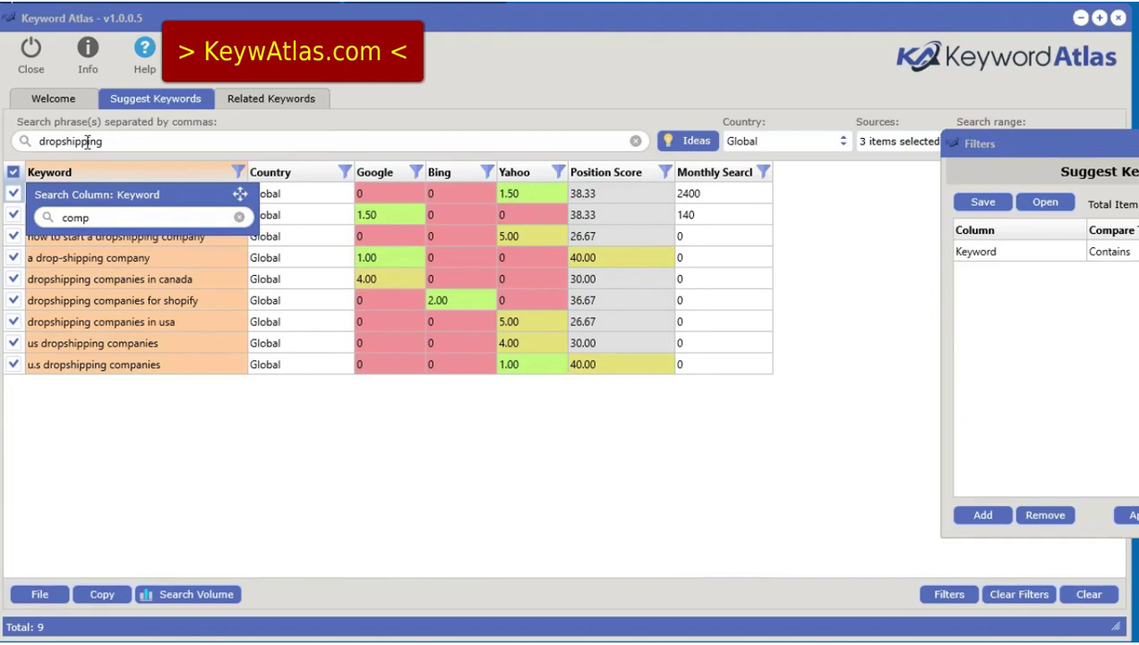
{"action": "left_click", "coordinate": [1066, 272]}
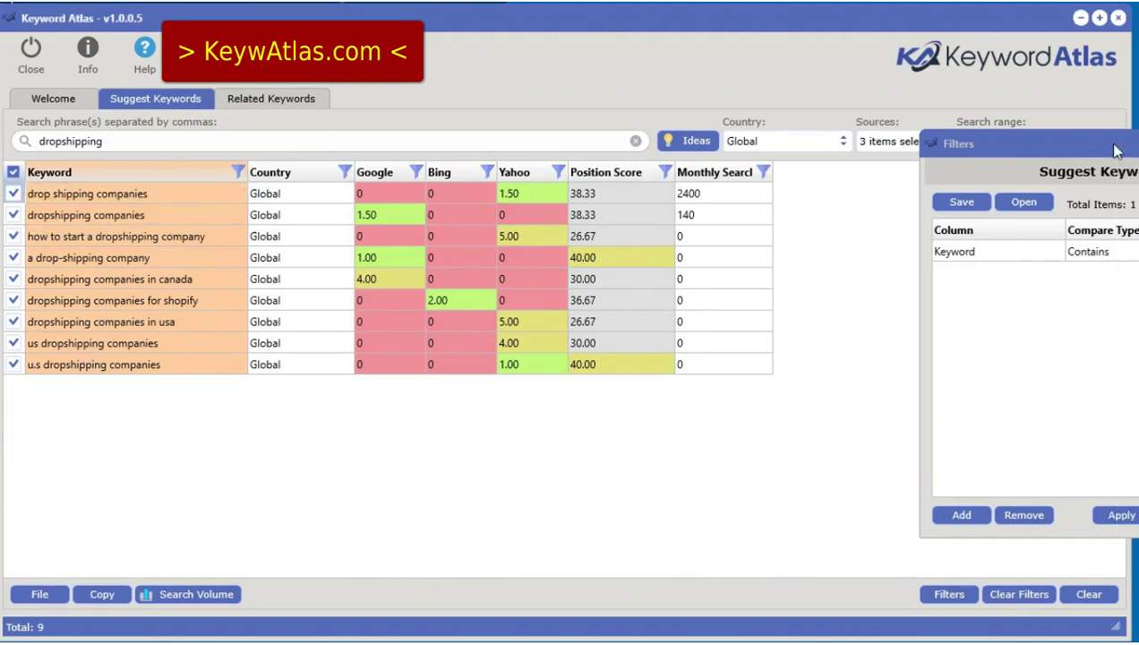
{"action": "left_click_drag", "start_coordinate": [928, 153], "coordinate": [1023, 148]}
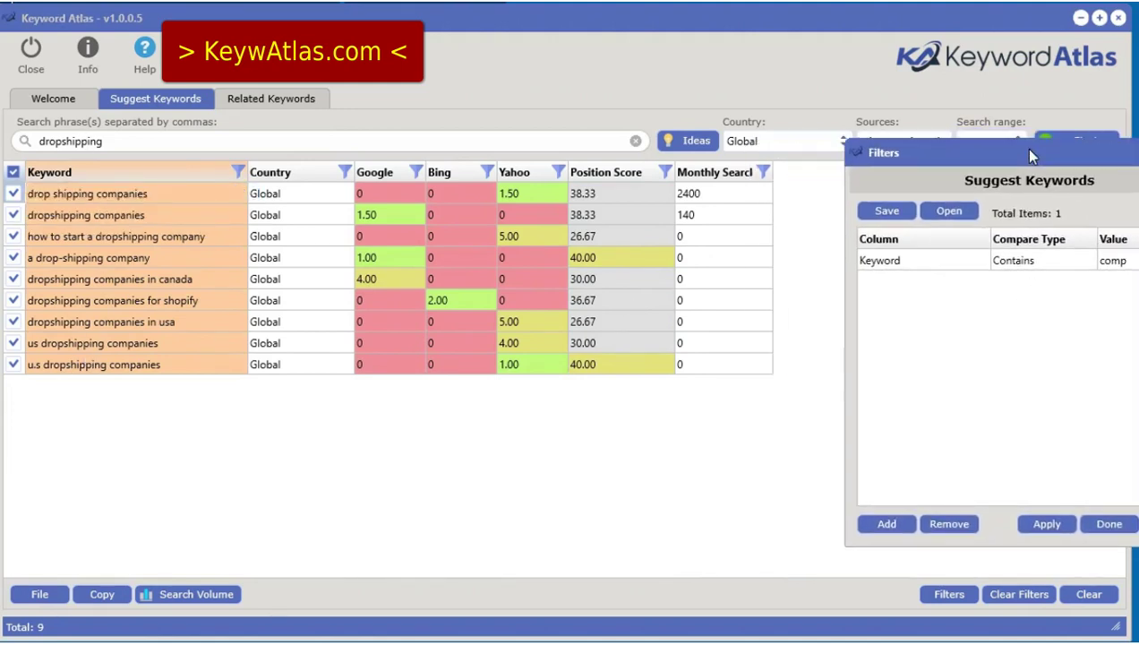
{"action": "left_click", "coordinate": [763, 173]}
{"action": "left_click", "coordinate": [752, 295]}
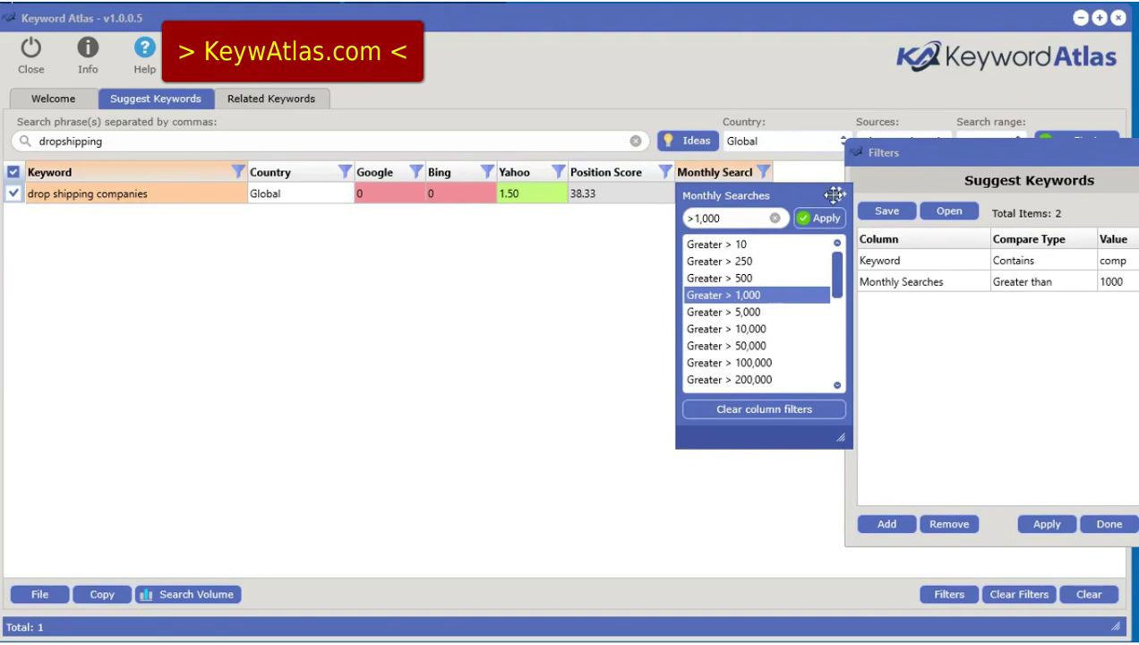
Save the active filters to the file suggest-keywords-filters.skdf in the KeywordAtlas folder.
{"action": "left_click_drag", "start_coordinate": [972, 168], "coordinate": [565, 151]}
{"action": "left_click", "coordinate": [520, 205]}
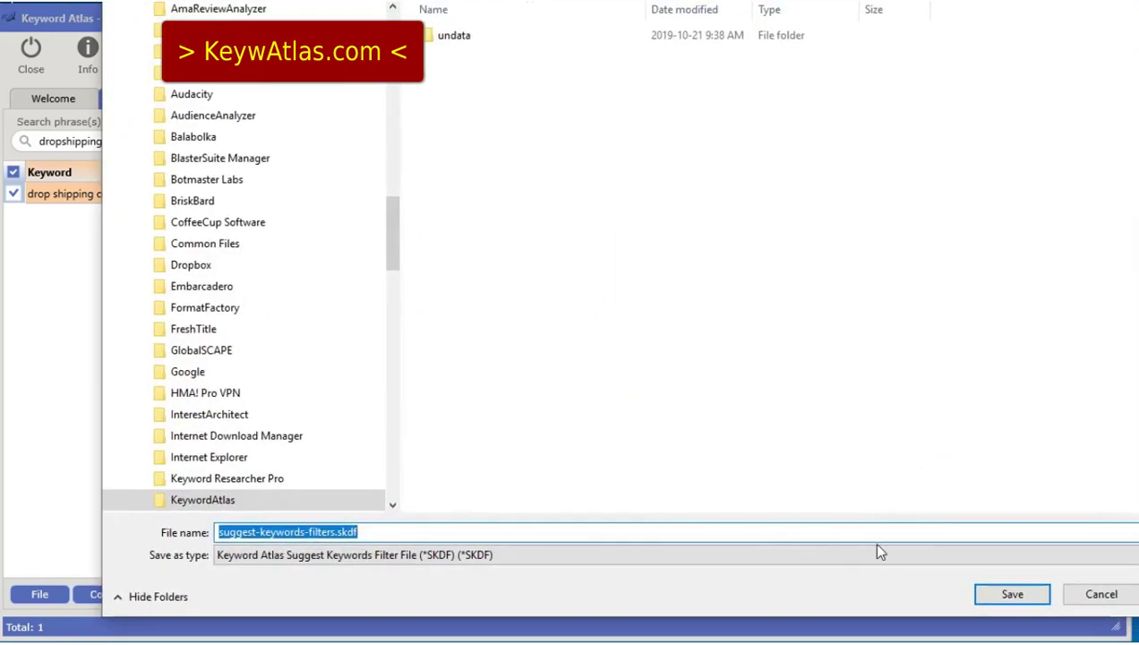
{"action": "left_click", "coordinate": [1009, 596]}
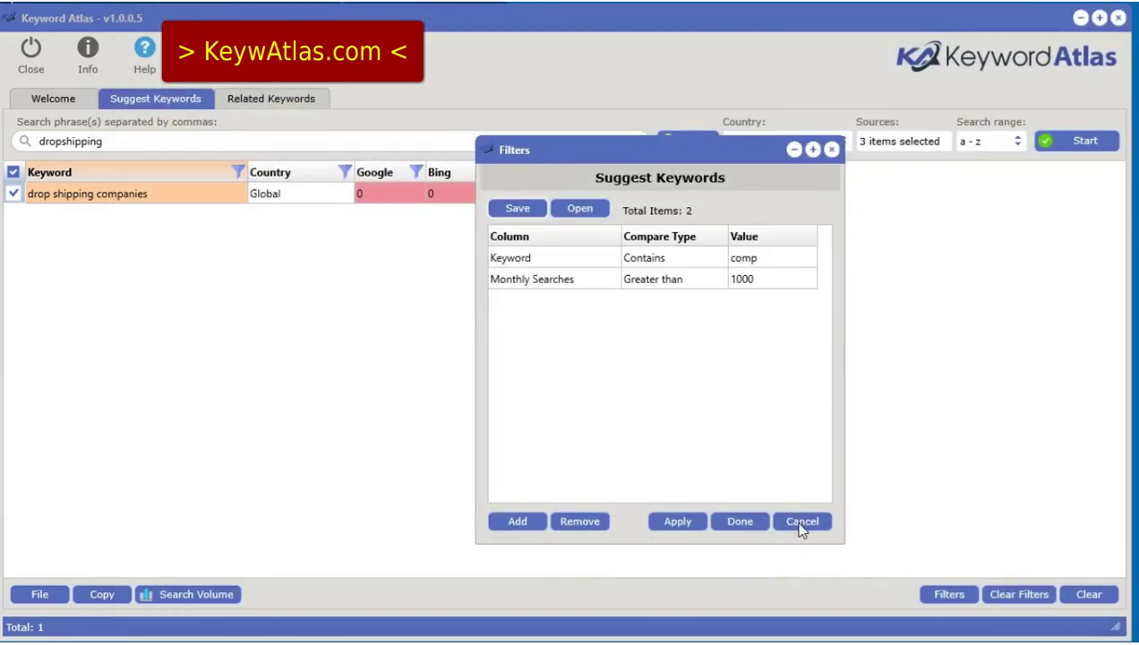
Clear all filters on the suggested keywords and load the saved filter file suggest-keywords-filters.skdf.
{"action": "left_click", "coordinate": [1021, 595]}
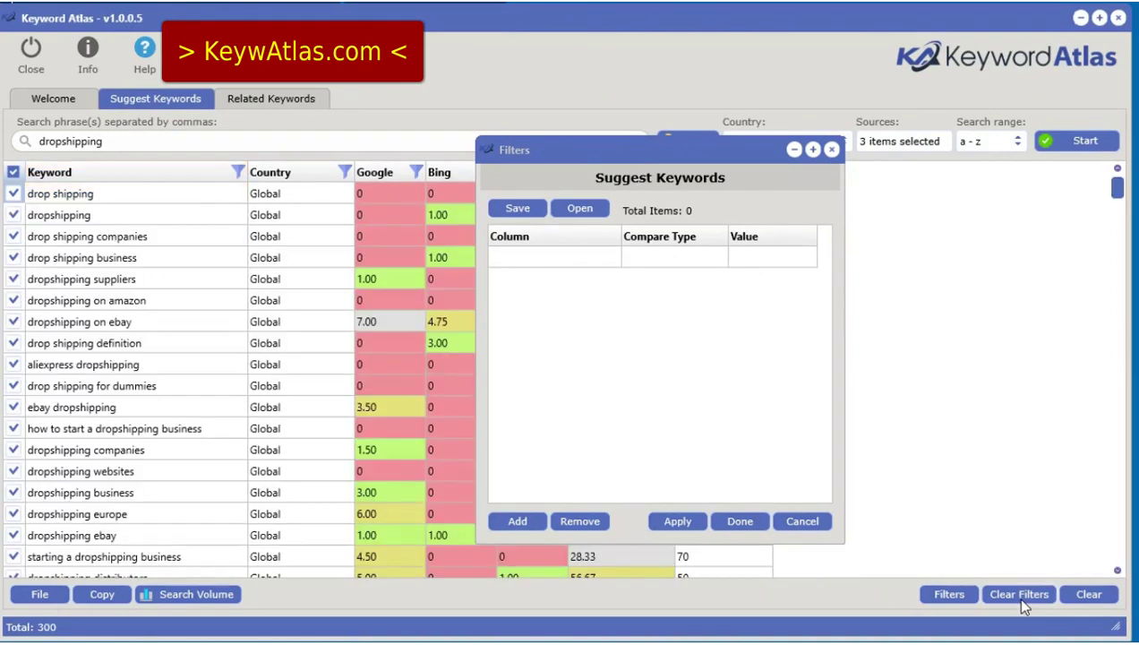
{"action": "left_click_drag", "start_coordinate": [695, 148], "coordinate": [1137, 169]}
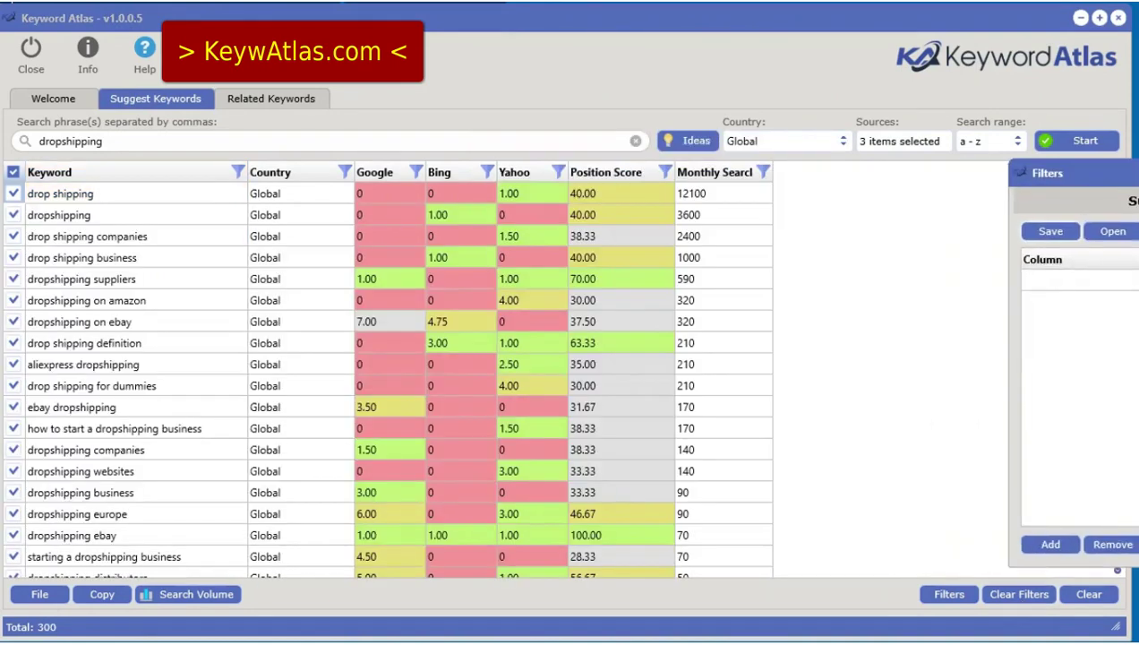
{"action": "right_click", "coordinate": [437, 248]}
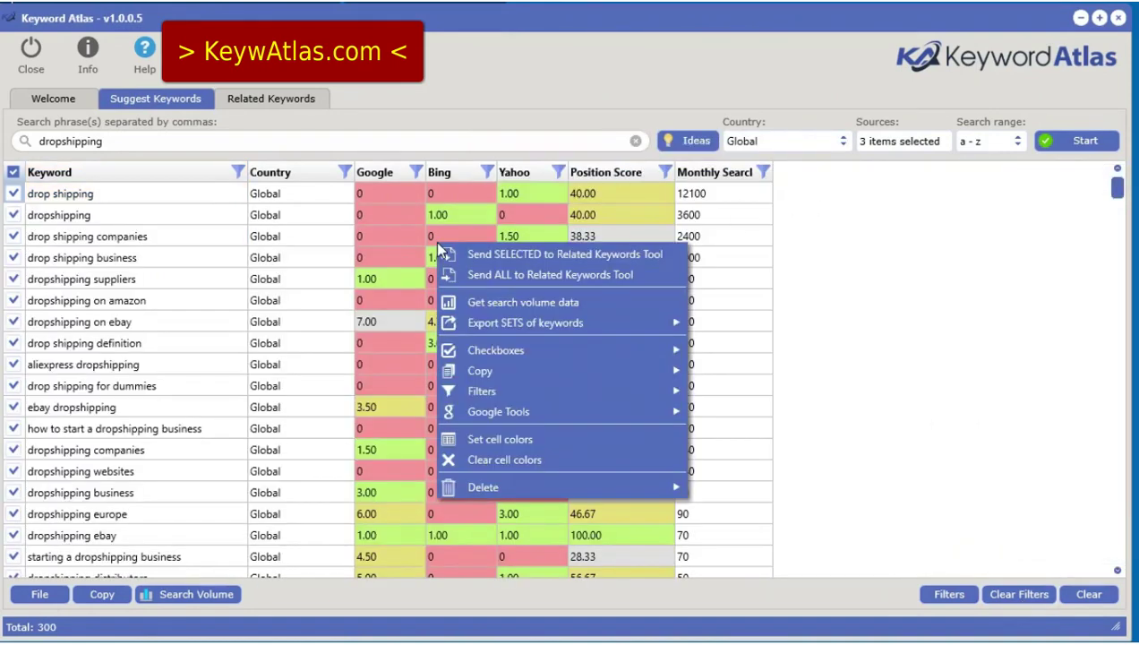
{"action": "mouse_move", "coordinate": [561, 391]}
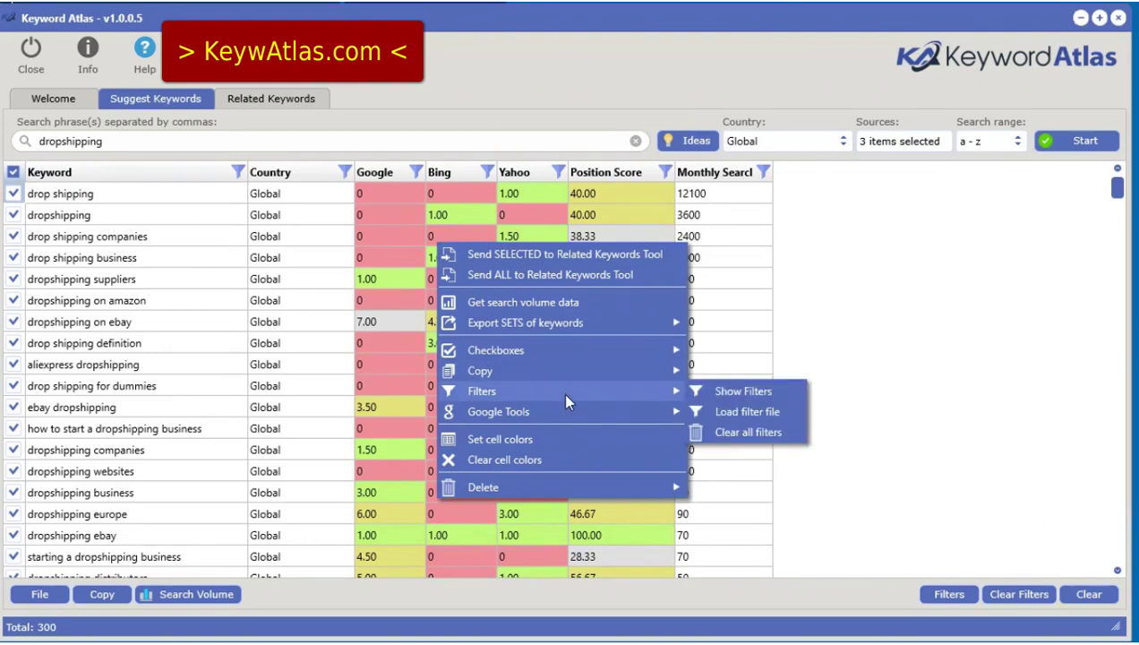
{"action": "left_click", "coordinate": [725, 410]}
{"action": "left_click", "coordinate": [417, 177]}
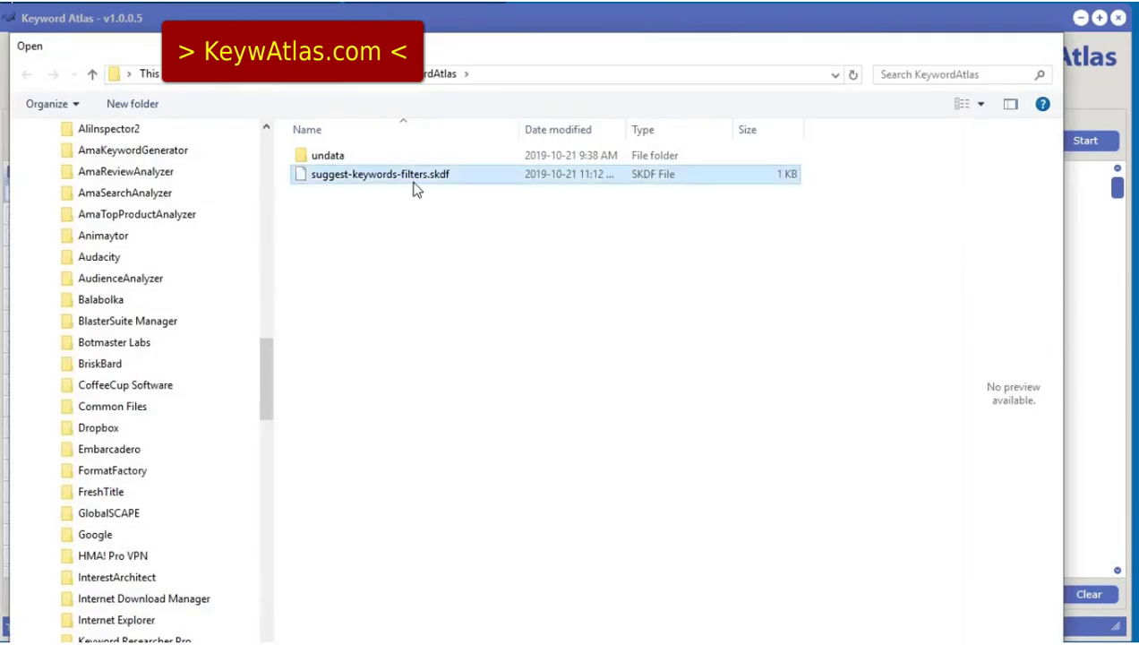
{"action": "double_click", "coordinate": [413, 179]}
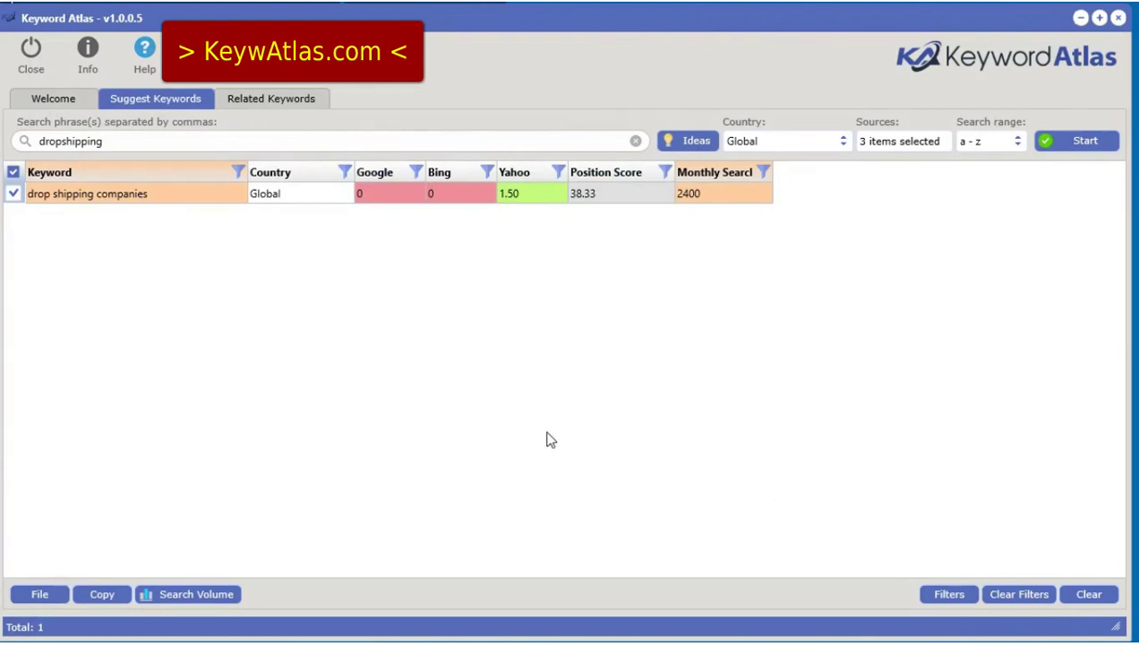
Check the reloaded keyword filter and the list of active filters, and close the filters window.
{"action": "left_click", "coordinate": [237, 171]}
{"action": "left_click", "coordinate": [364, 401]}
{"action": "left_click", "coordinate": [951, 596]}
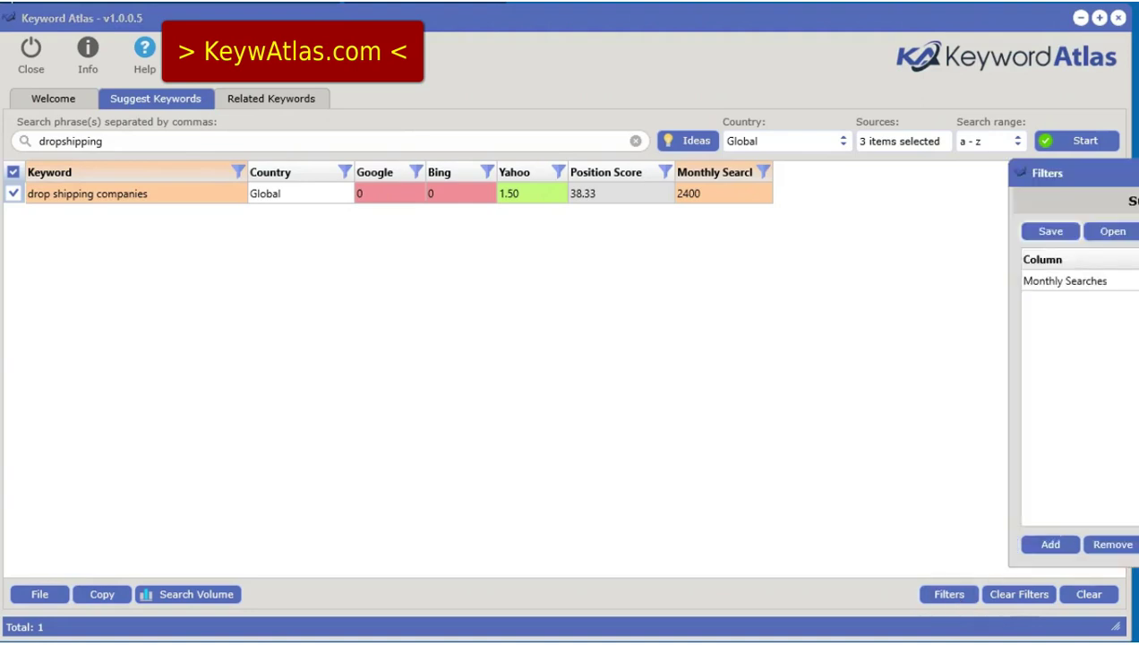
{"action": "left_click", "coordinate": [909, 170]}
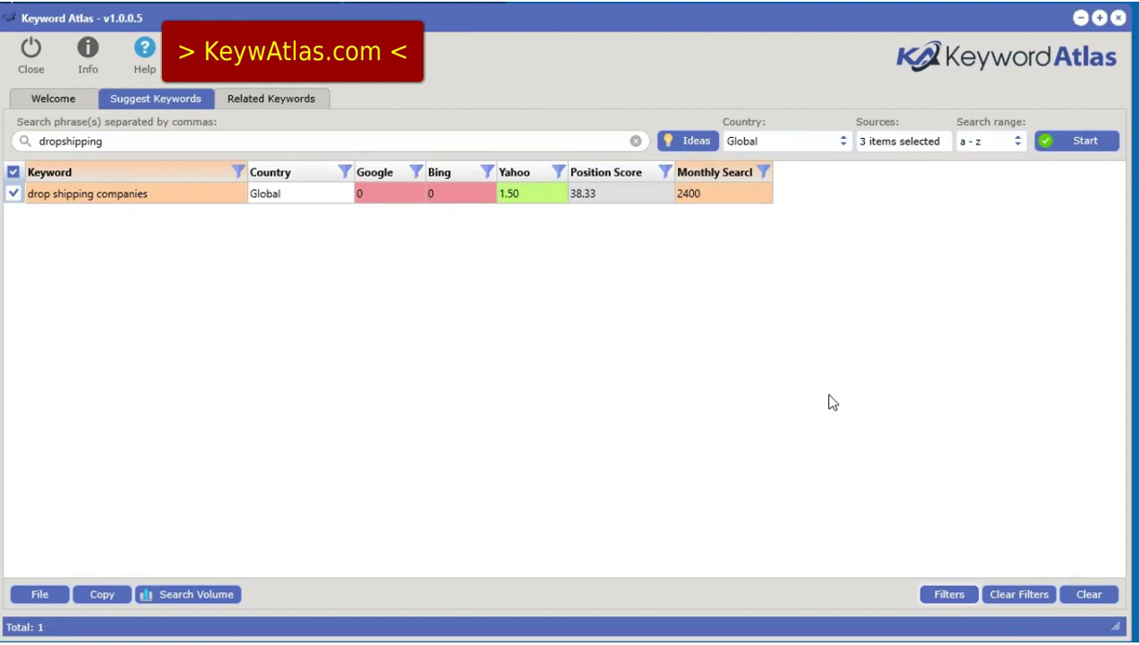
Clear all filters and sort the suggested keywords by position score from highest to lowest.
{"action": "left_click", "coordinate": [1018, 594]}
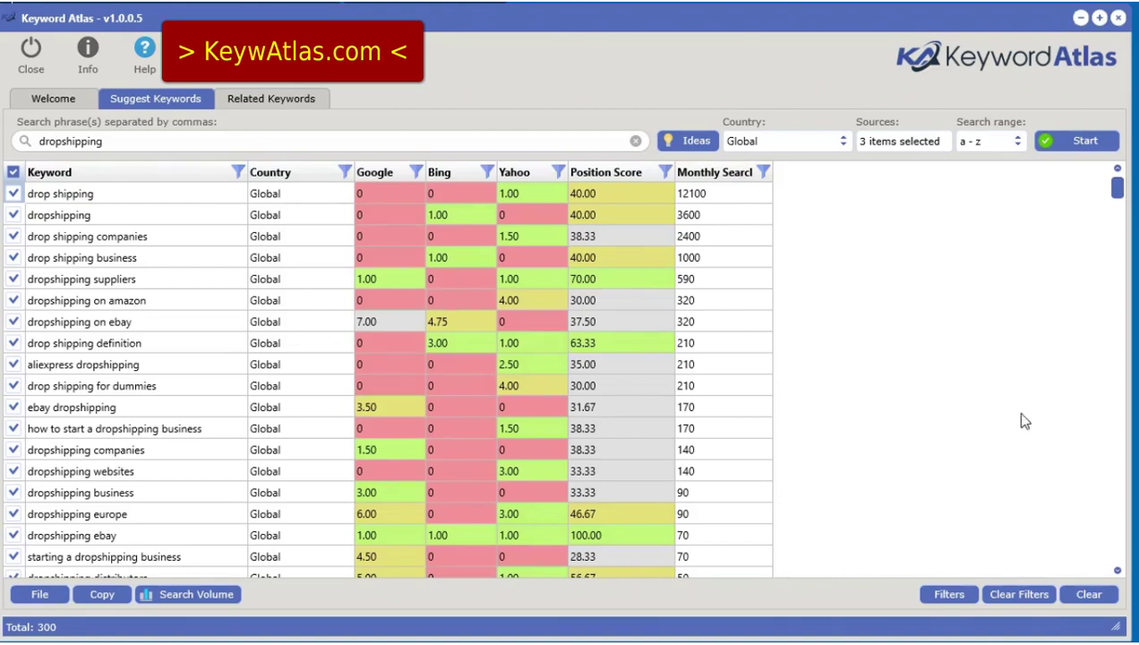
{"action": "left_click", "coordinate": [627, 174]}
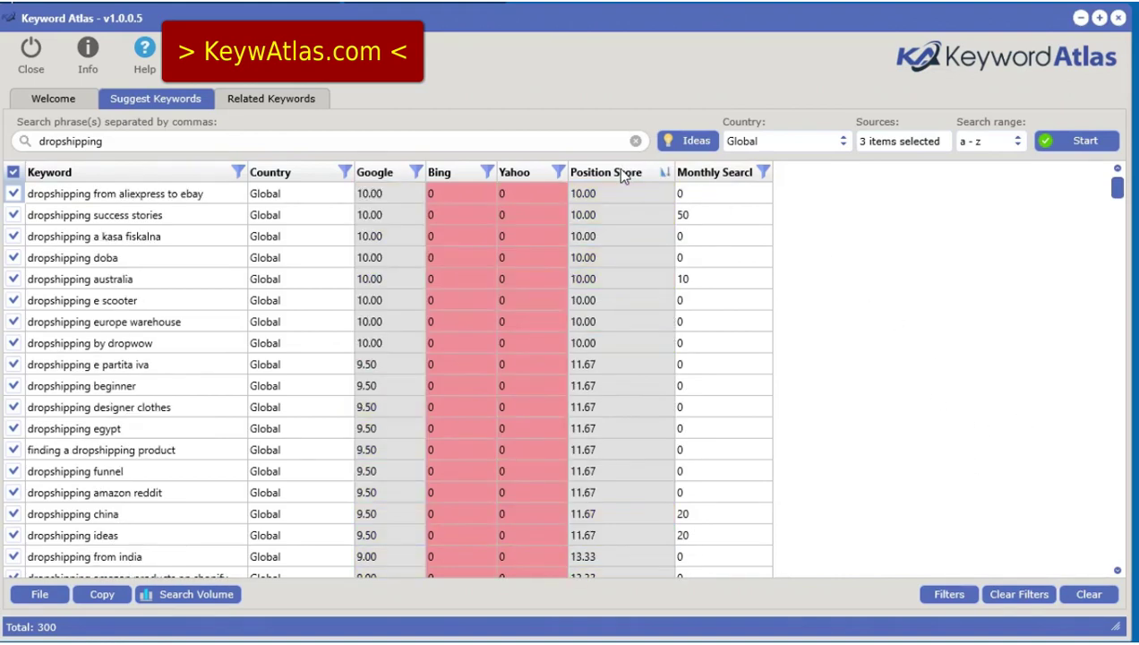
{"action": "left_click", "coordinate": [625, 174]}
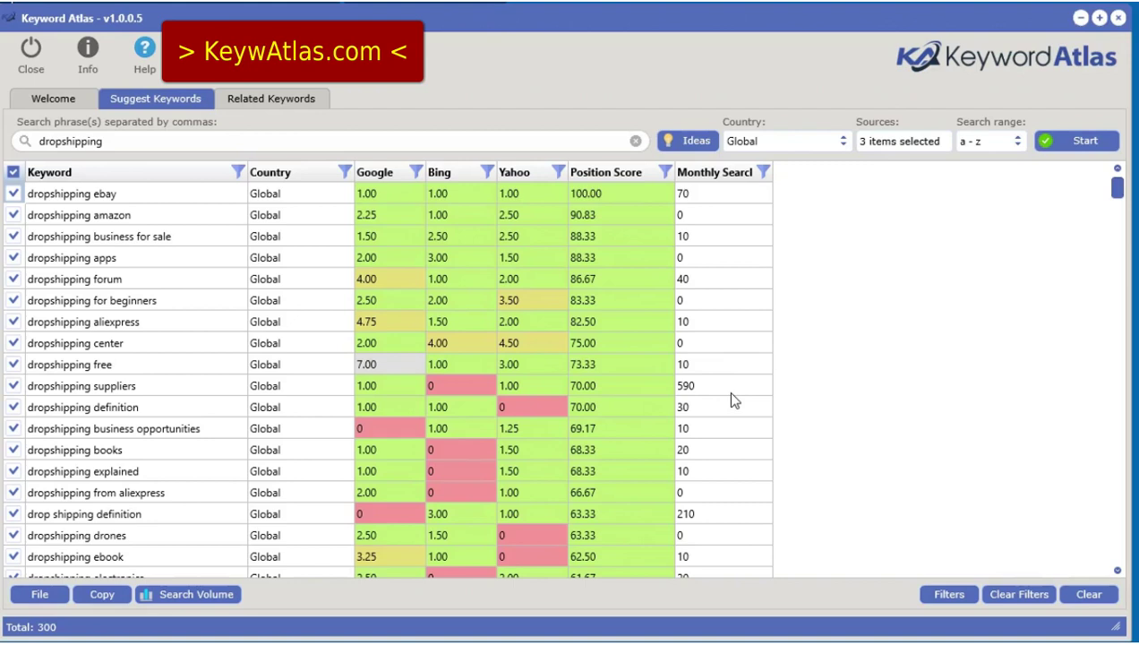
Look at the monthly searches of "dropshipping suppliers" and the available data sources for the keyword search.
{"action": "left_click", "coordinate": [704, 386]}
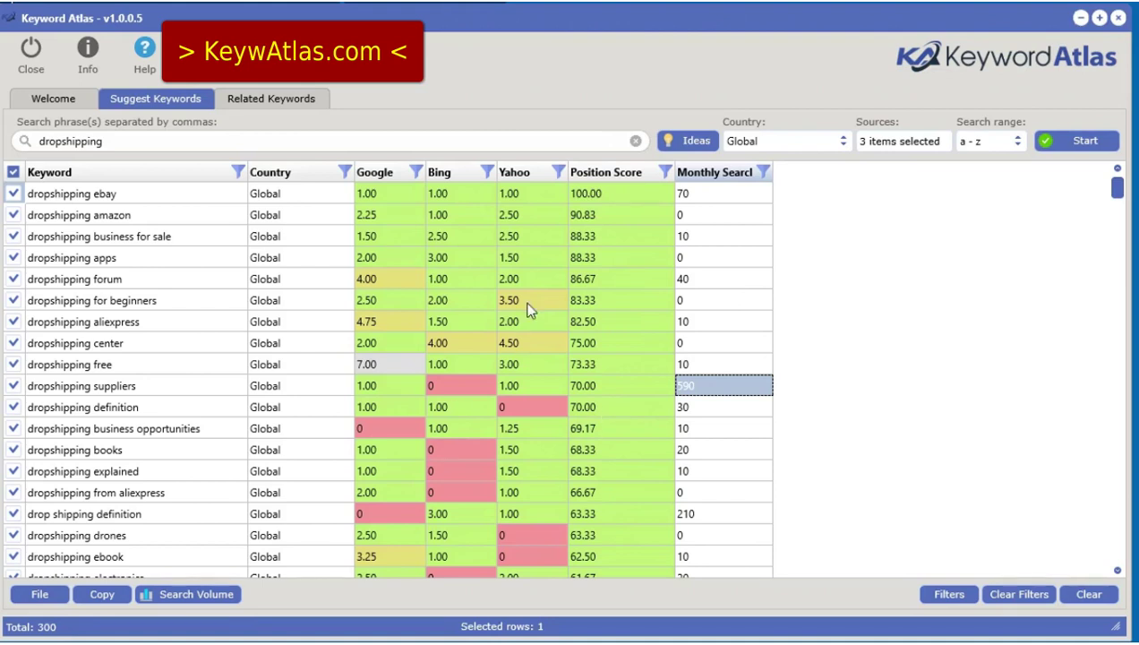
{"action": "left_click", "coordinate": [894, 144]}
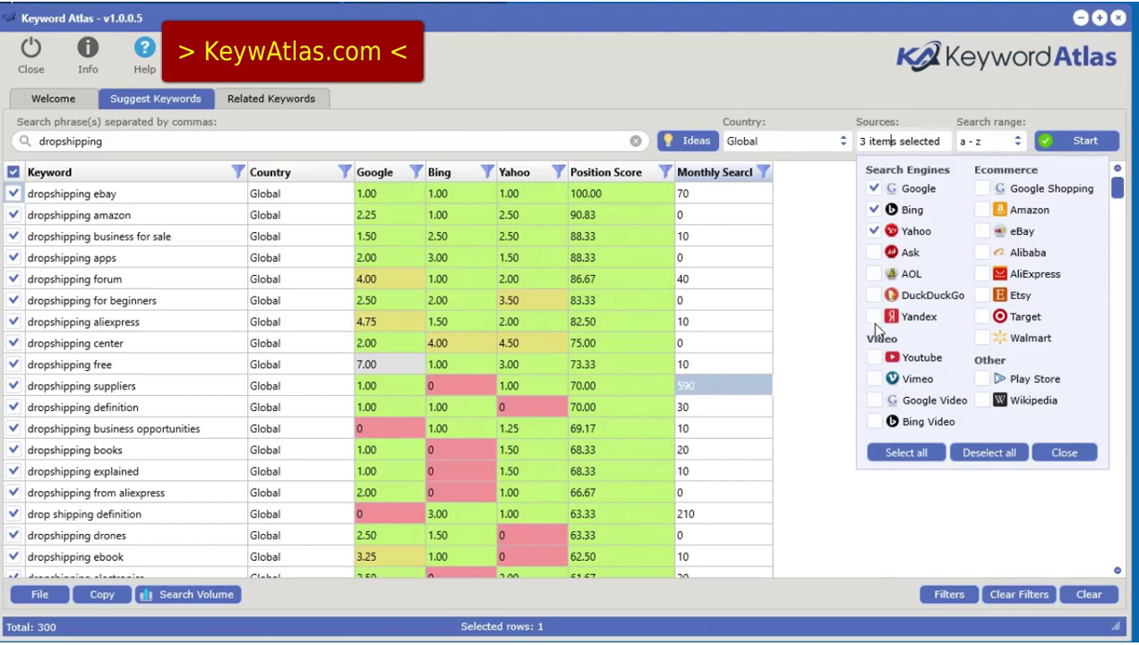
{"action": "left_click", "coordinate": [664, 203]}
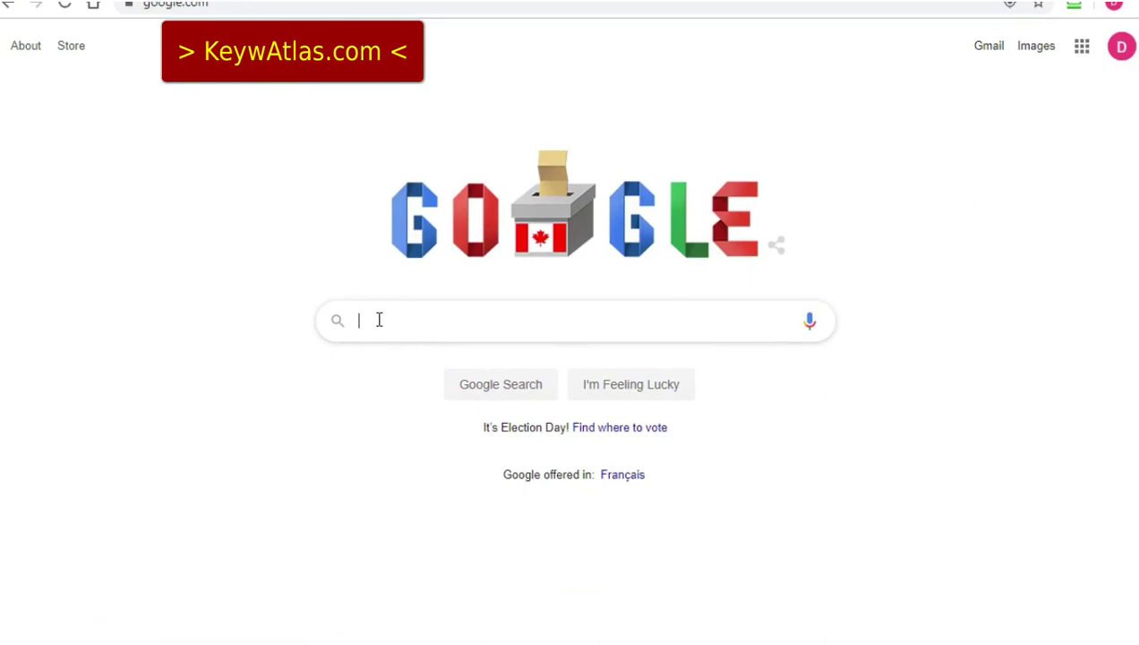
Switch to Google in the browser and view the autocomplete suggestions for "dropshipping a" and "dropshipping b".
{"action": "type", "text": "drops"}
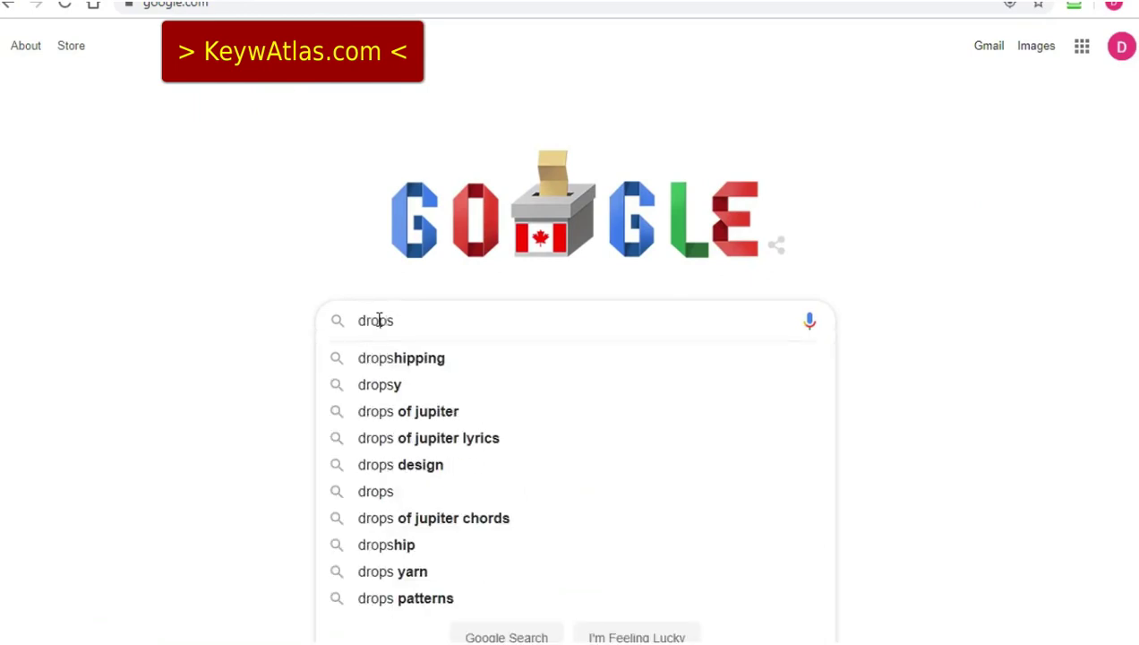
{"action": "type", "text": "hip"}
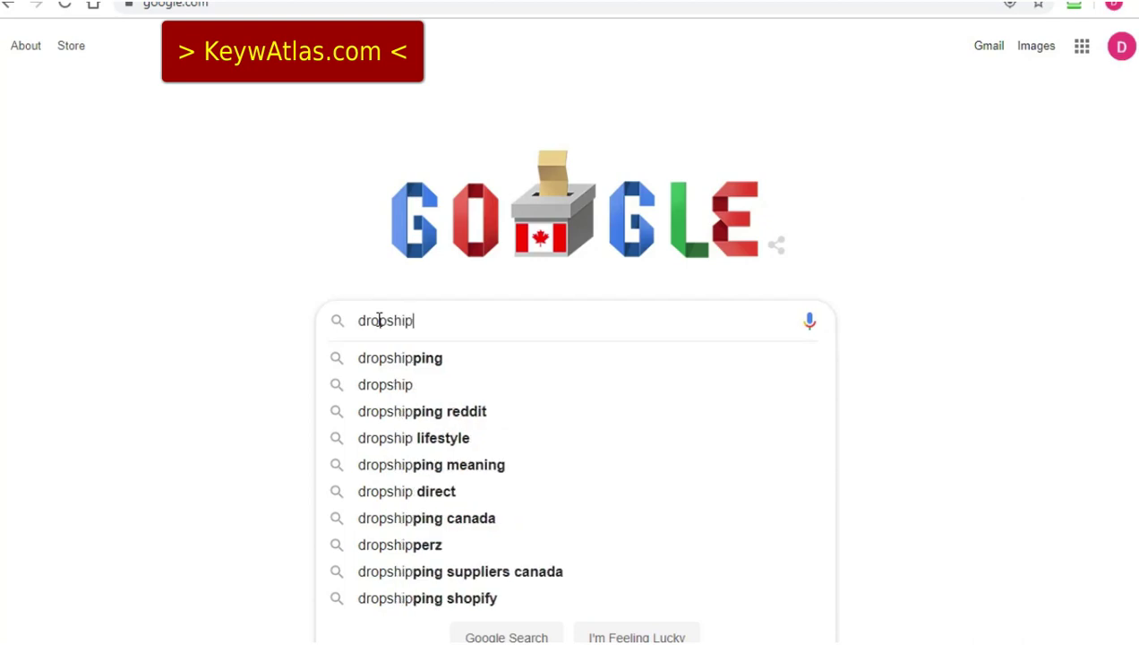
{"action": "type", "text": "pping"}
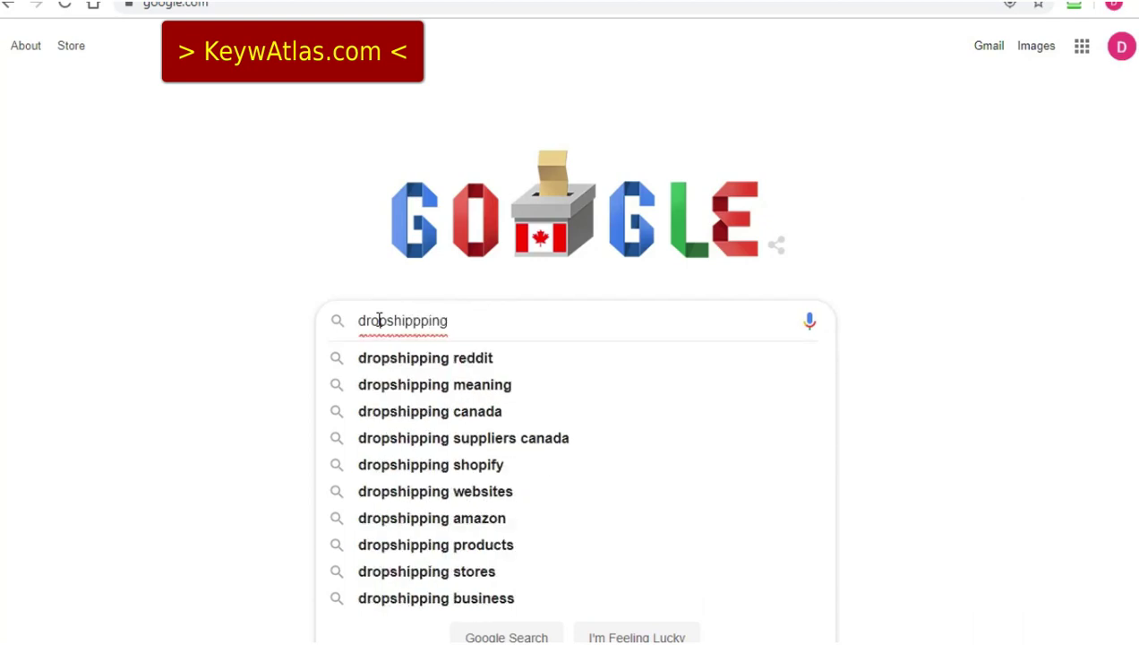
{"action": "key", "text": "BackSpace"}
{"action": "key", "text": "BackSpace"}
{"action": "key", "text": "BackSpace"}
{"action": "key", "text": "BackSpace"}
{"action": "type", "text": "ing a"}
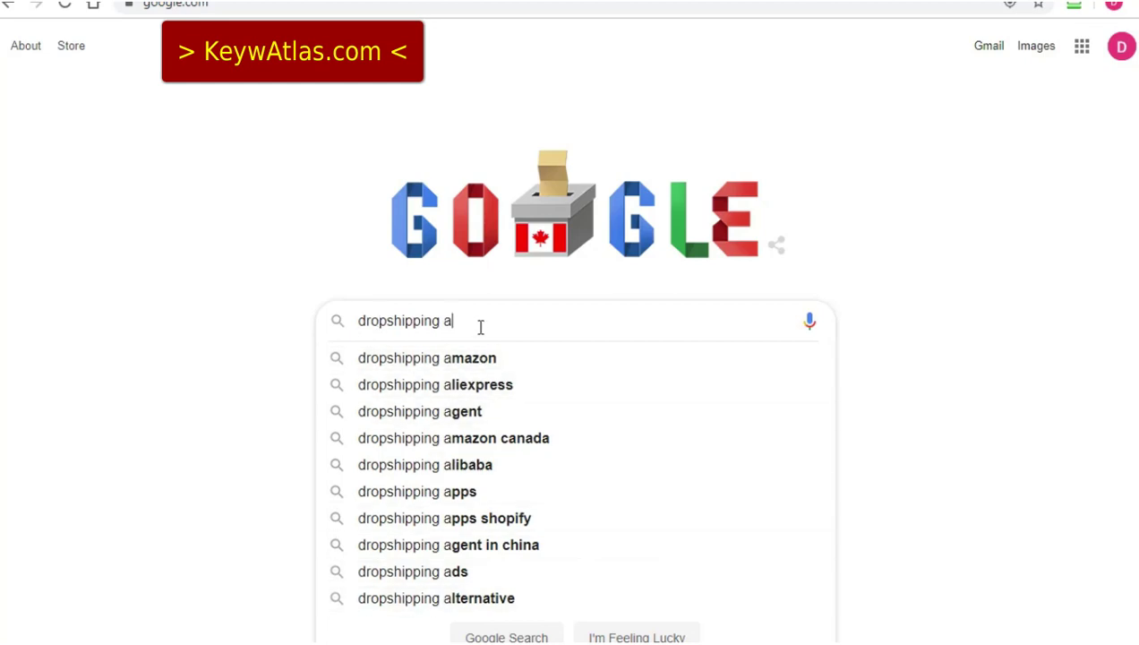
{"action": "key", "text": "BackSpace"}
{"action": "type", "text": "b"}
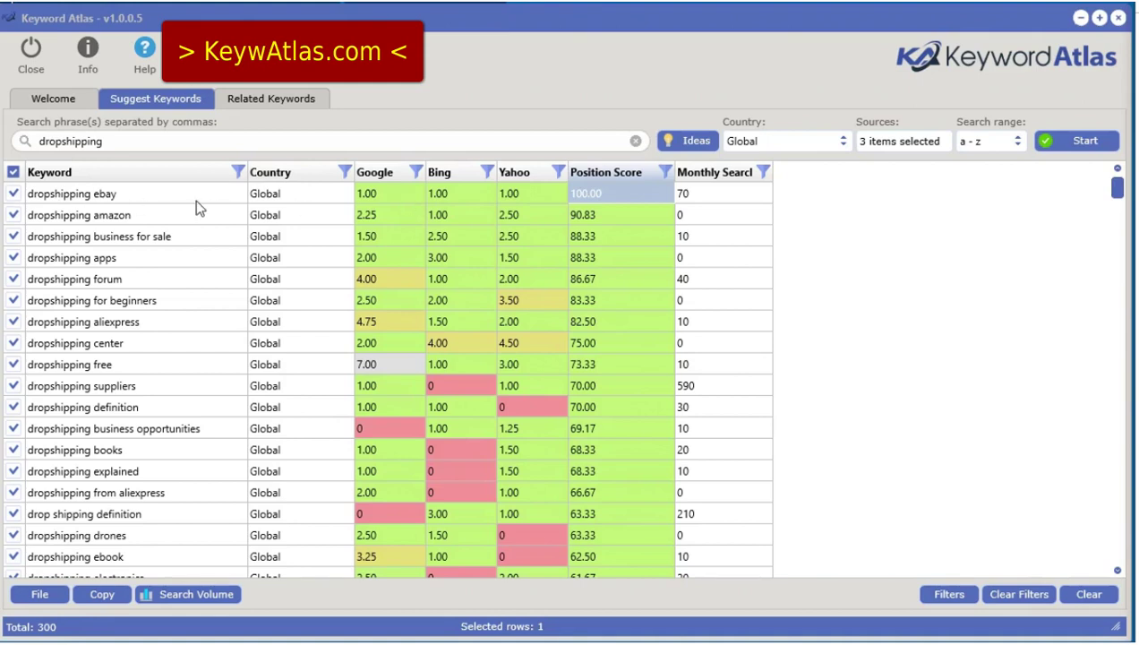
Switch back to Keyword Atlas and examine the Google, Bing and Yahoo positions and position score of "dropshipping ebay".
{"action": "left_click", "coordinate": [400, 199]}
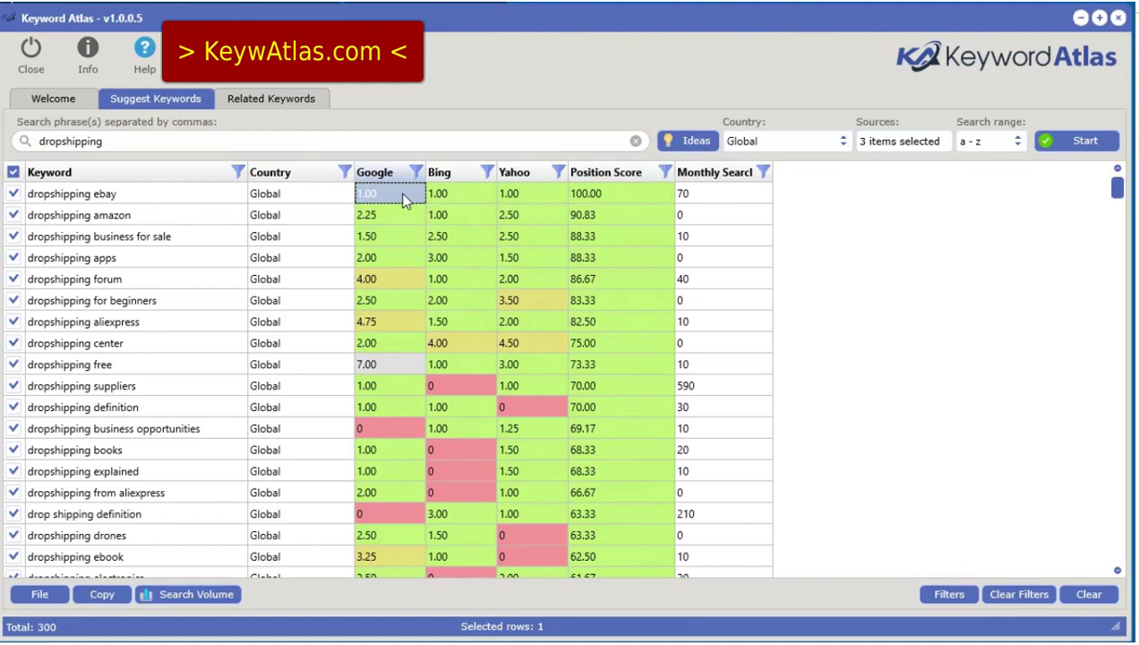
{"action": "left_click", "coordinate": [458, 195]}
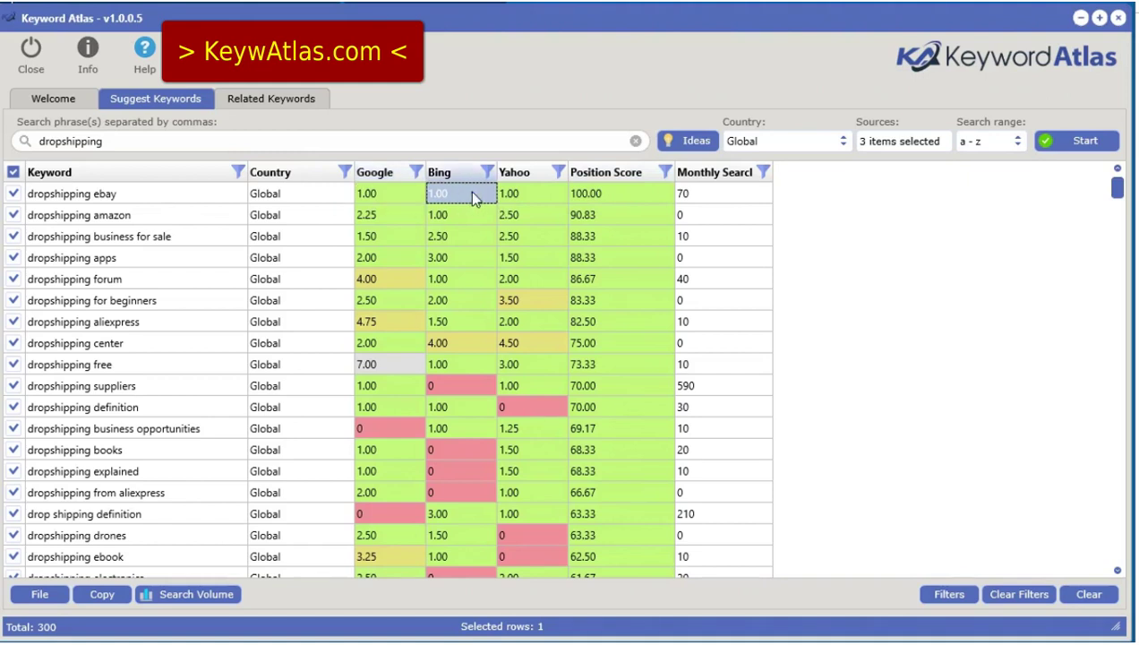
{"action": "left_click", "coordinate": [519, 198]}
{"action": "left_click", "coordinate": [646, 193]}
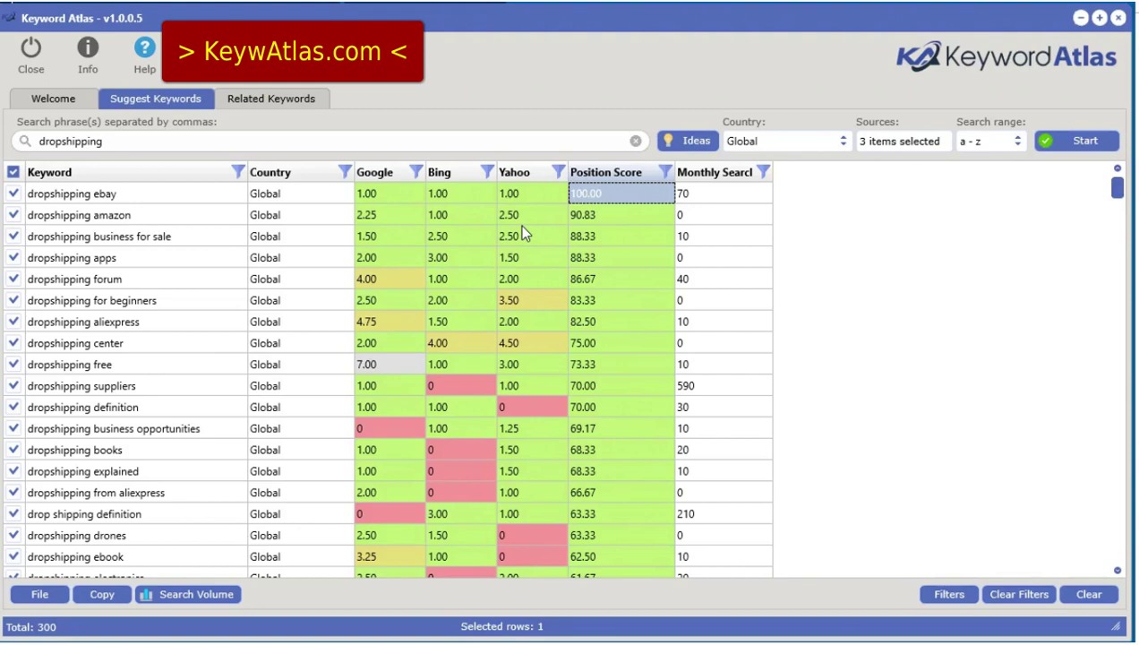
Compare the search engine positions of "dropshipping amazon", "dropshipping business for sale" and "dropshipping apps".
{"action": "left_click", "coordinate": [383, 217]}
{"action": "left_click", "coordinate": [388, 240]}
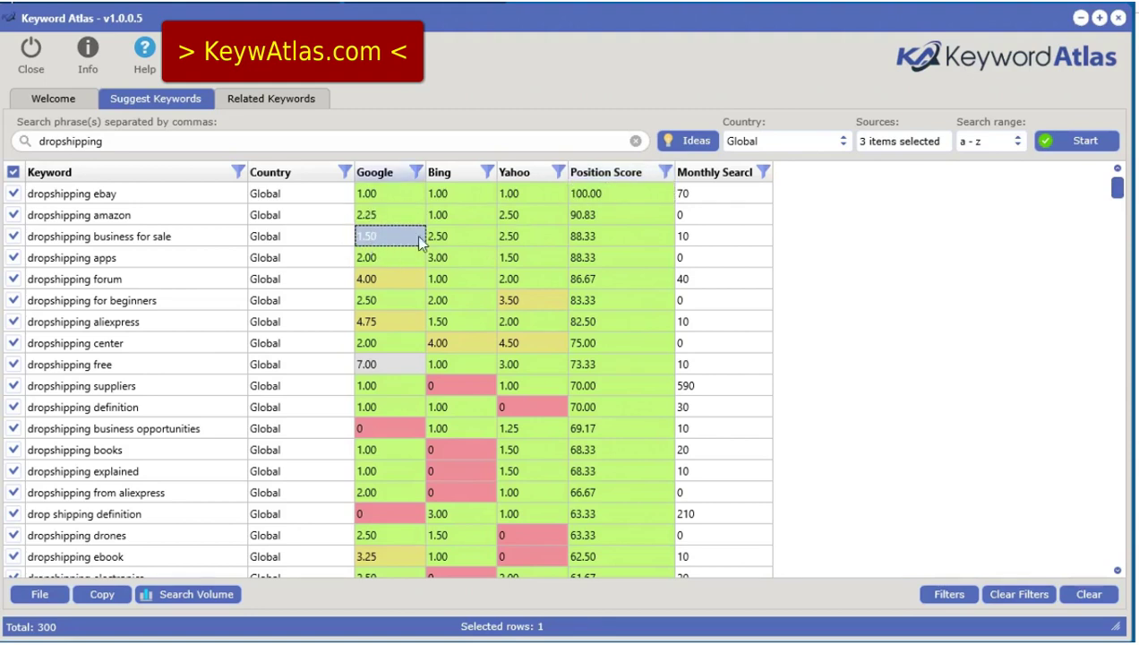
{"action": "left_click", "coordinate": [461, 238]}
{"action": "left_click", "coordinate": [399, 258]}
{"action": "left_click", "coordinate": [394, 238]}
{"action": "left_click", "coordinate": [126, 238]}
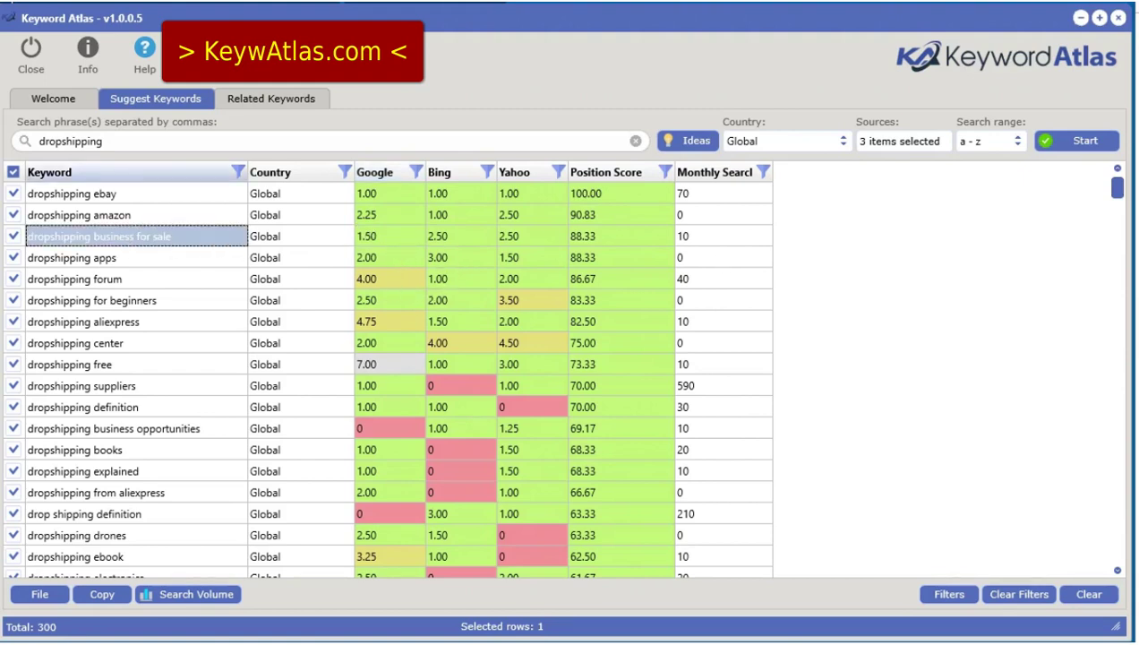
Switch to Google and view the autocomplete suggestions for "dropshipping", "dropshipping v" and "dropshipping b".
{"action": "key", "text": "alt+Tab"}
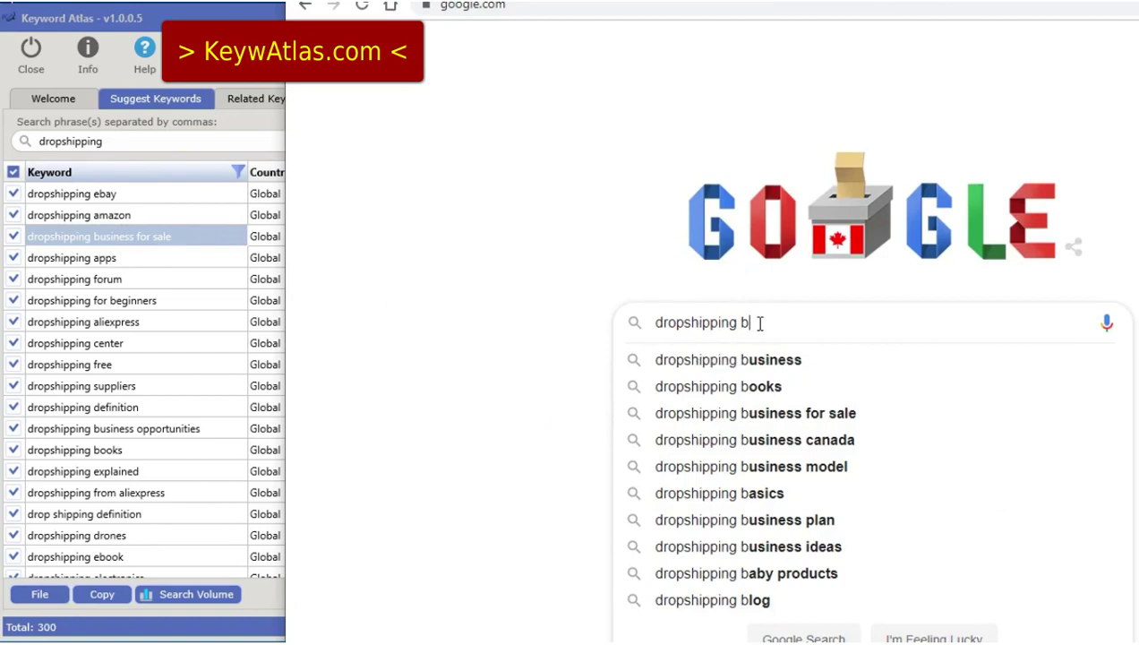
{"action": "key", "text": "BackSpace"}
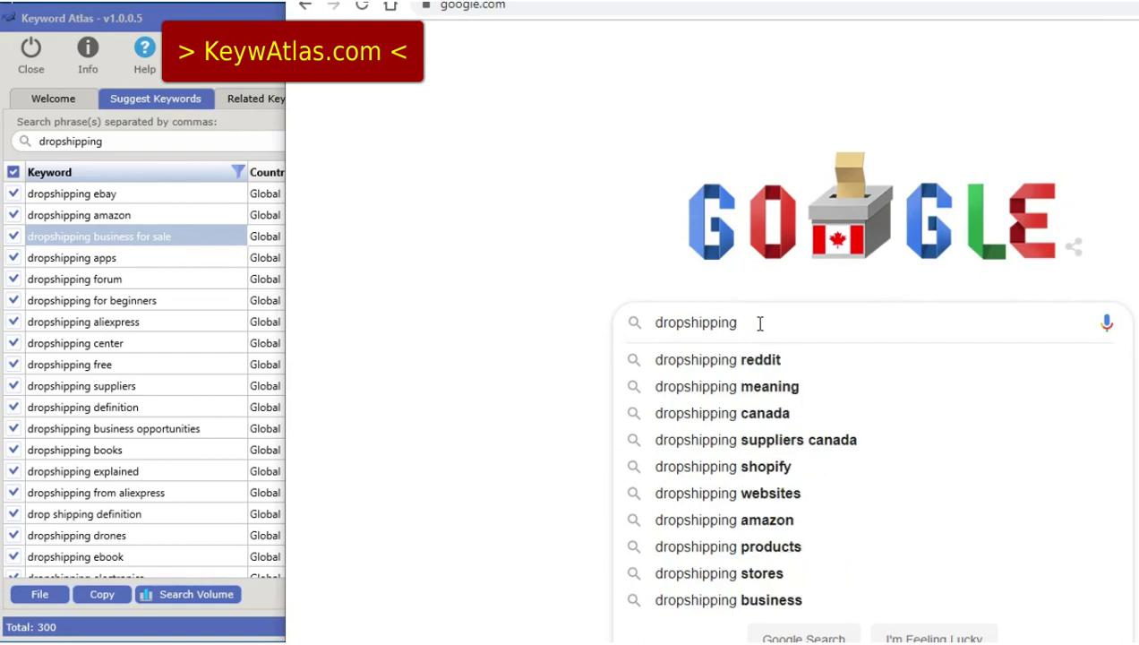
{"action": "type", "text": "v"}
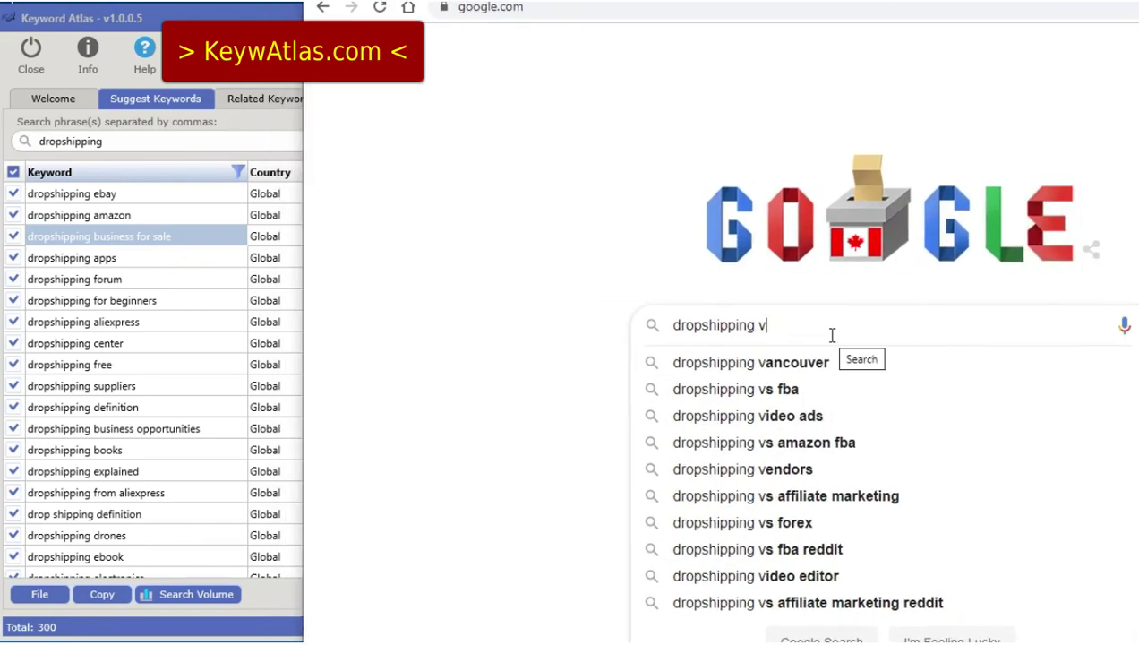
{"action": "key", "text": "BackSpace"}
{"action": "type", "text": "b"}
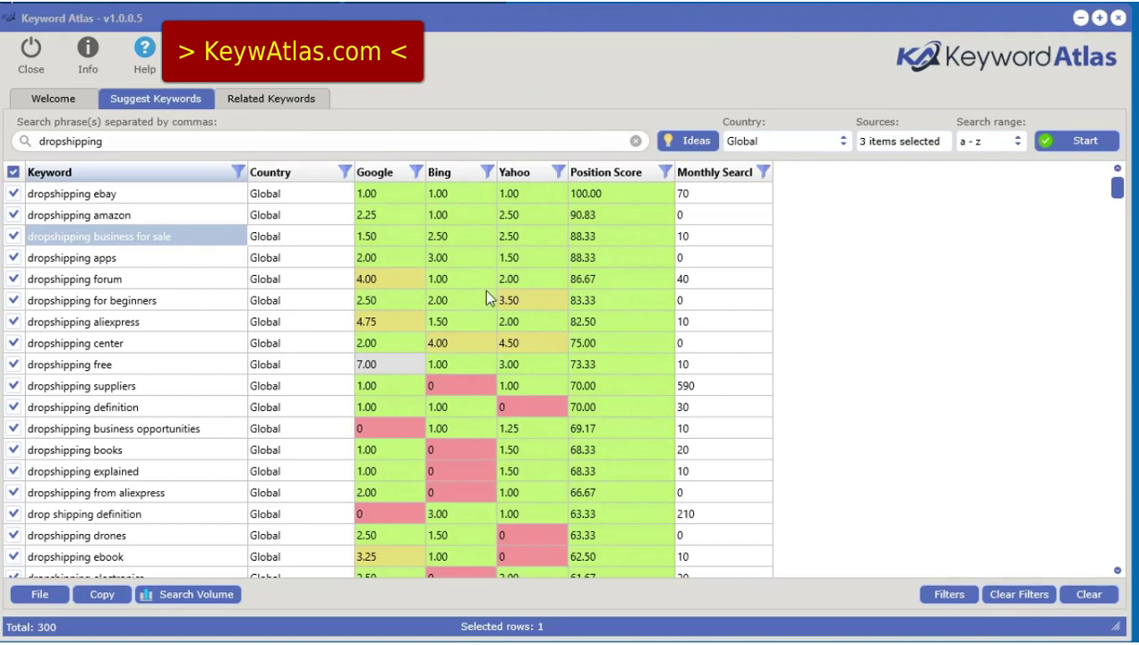
In the Keyword Atlas position score settings, set the importance of Bing to 8 and Yahoo to 6.
{"action": "left_click", "coordinate": [201, 54]}
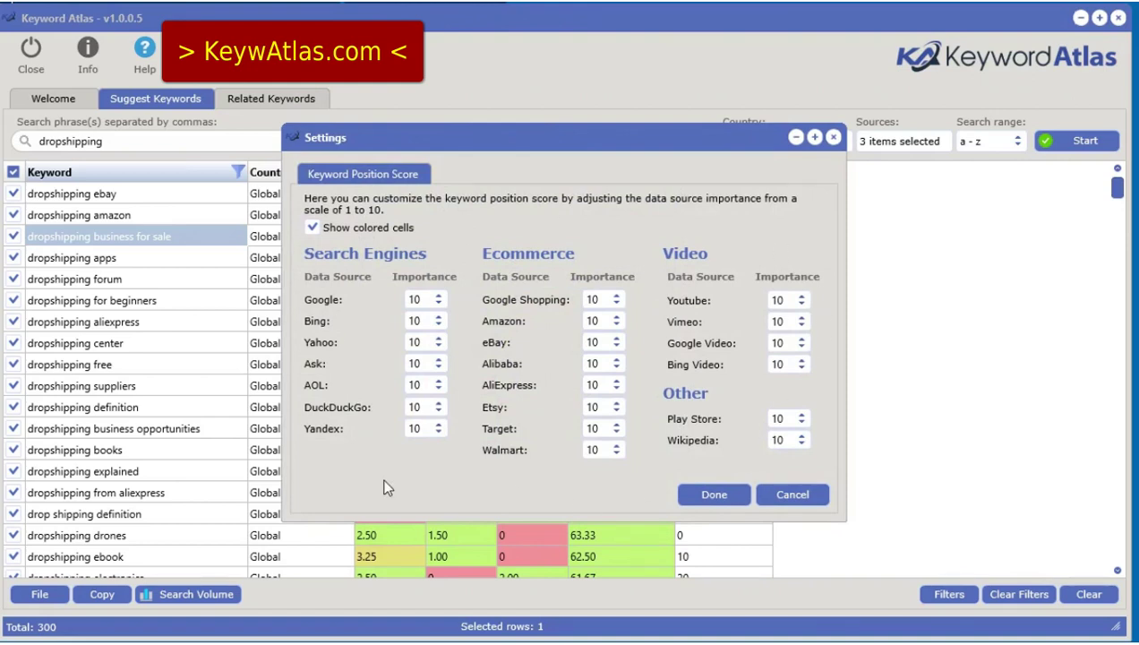
{"action": "mouse_move", "coordinate": [528, 145]}
{"action": "left_mouse_down"}
{"action": "mouse_move", "coordinate": [951, 160]}
{"action": "mouse_move", "coordinate": [508, 145]}
{"action": "left_mouse_up"}
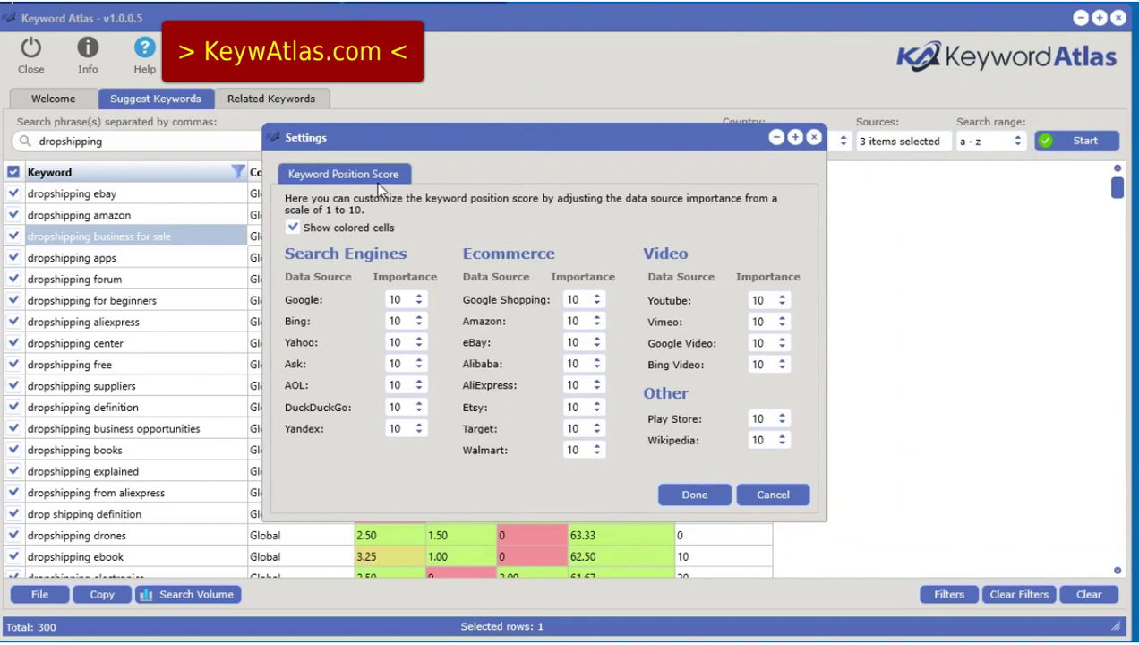
{"action": "mouse_move", "coordinate": [523, 142]}
{"action": "left_mouse_down"}
{"action": "mouse_move", "coordinate": [470, 284]}
{"action": "mouse_move", "coordinate": [734, 197]}
{"action": "mouse_move", "coordinate": [540, 146]}
{"action": "left_mouse_up"}
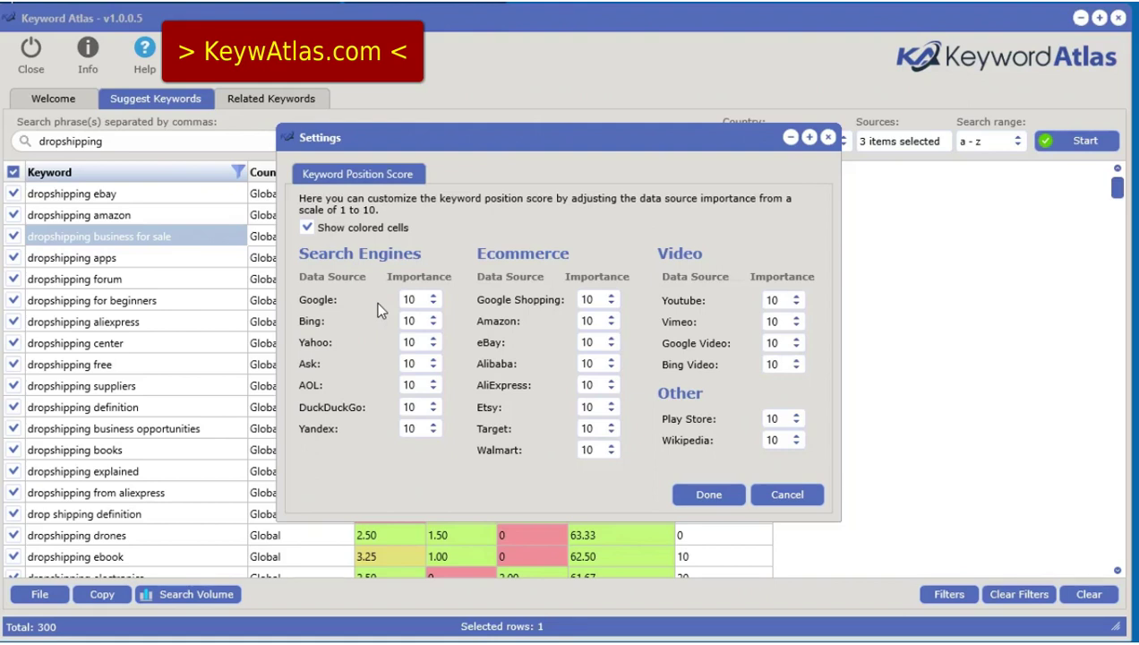
{"action": "left_click", "coordinate": [414, 321]}
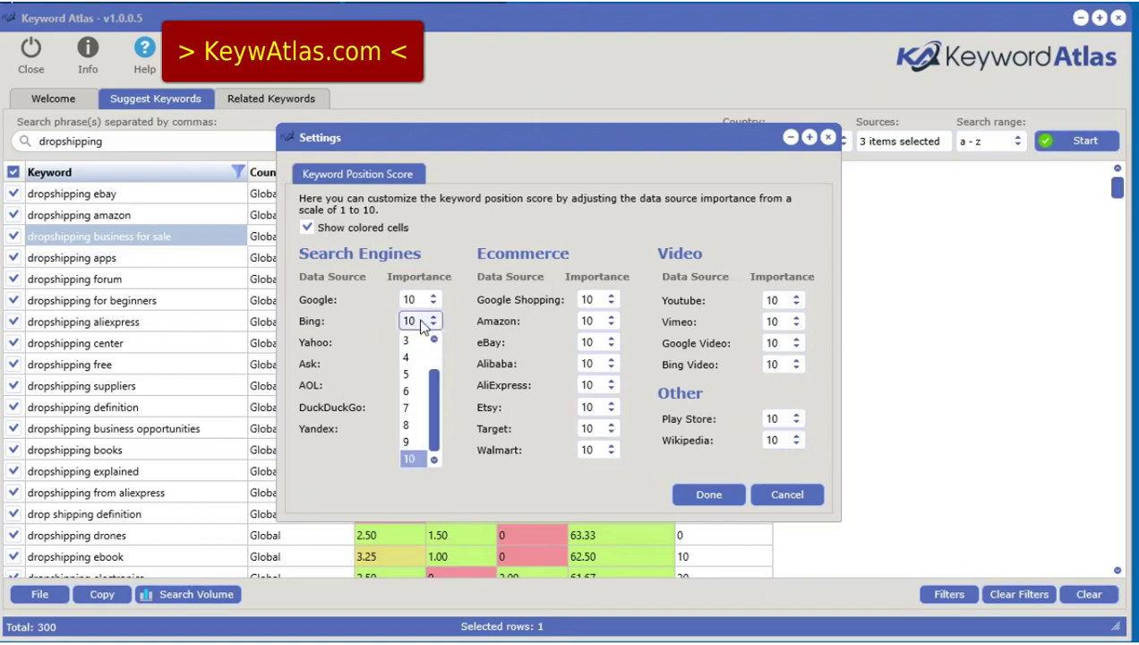
{"action": "left_click", "coordinate": [419, 426]}
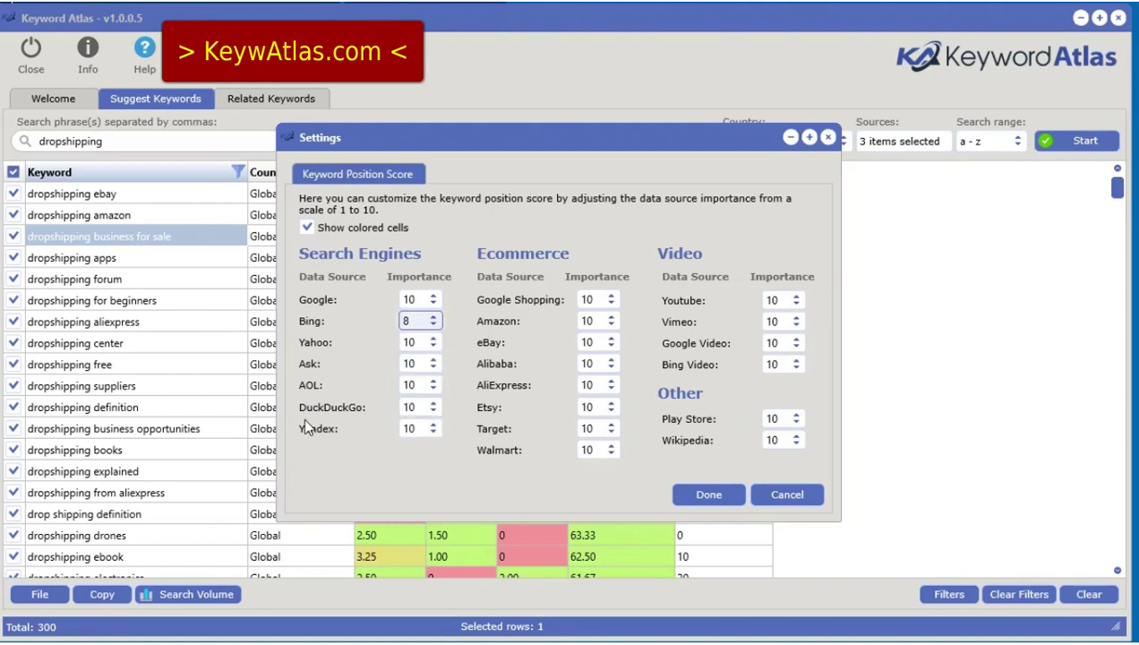
{"action": "left_click", "coordinate": [428, 342]}
{"action": "left_click", "coordinate": [416, 412]}
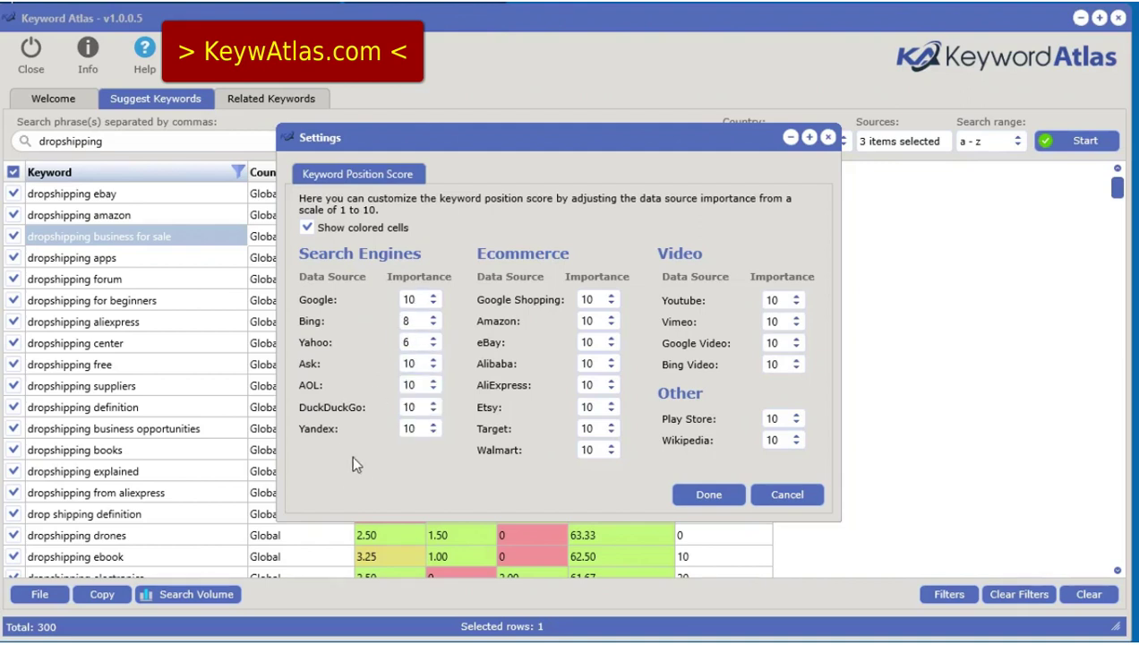
Set the importance of Bing to 9 and Yahoo to 8 and apply the position score settings.
{"action": "left_click", "coordinate": [417, 323]}
{"action": "left_click", "coordinate": [410, 441]}
{"action": "left_click", "coordinate": [432, 342]}
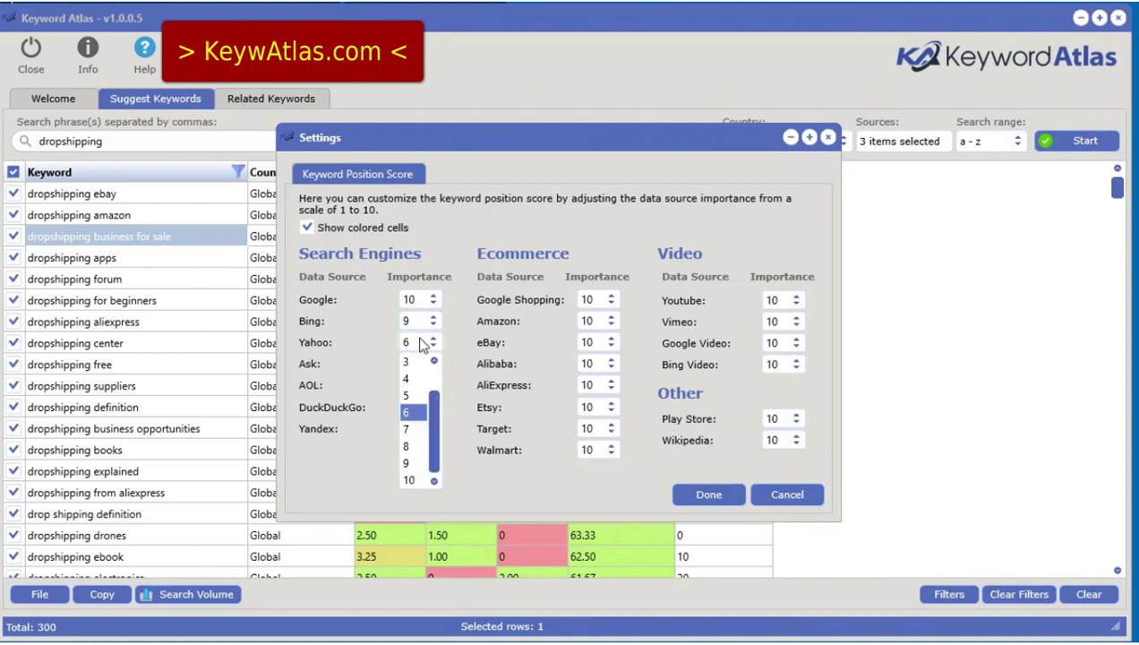
{"action": "left_click", "coordinate": [416, 445]}
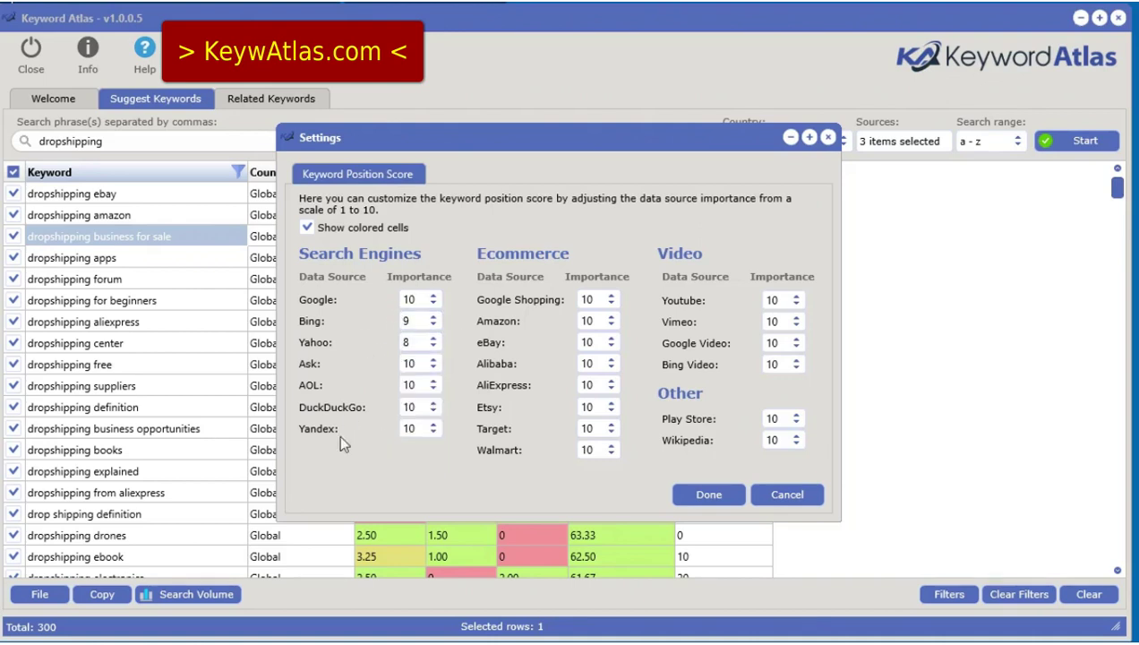
{"action": "left_click", "coordinate": [720, 498]}
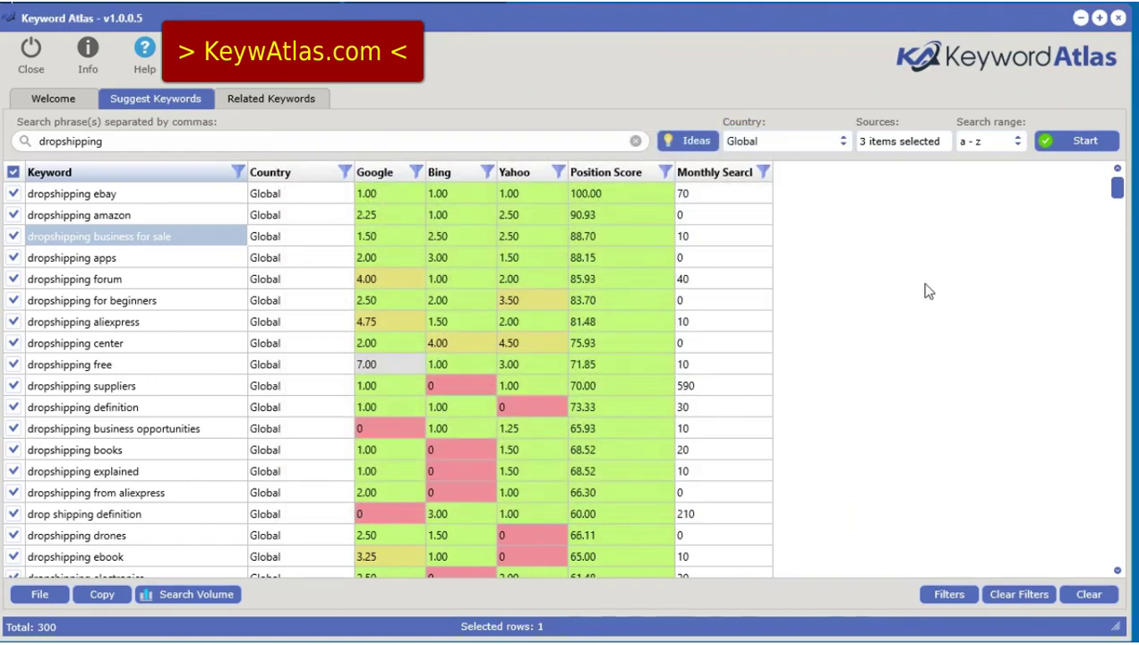
{"action": "left_click", "coordinate": [366, 192]}
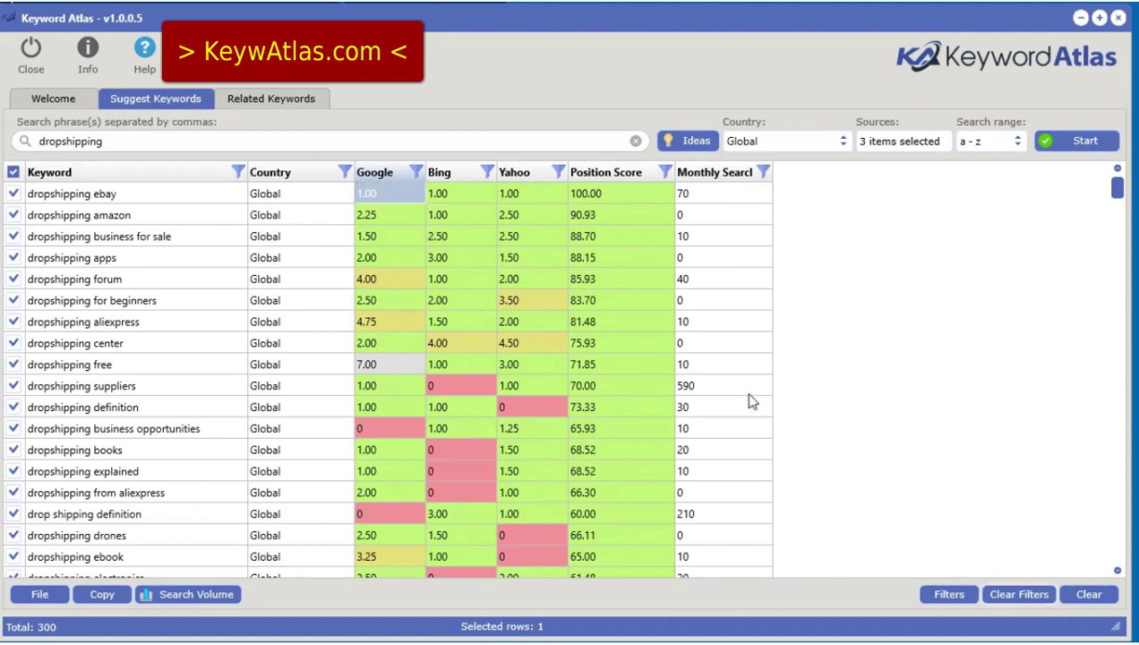
Clear the keyword results and rerun the "dropshipping" search with the same three sources.
{"action": "left_click", "coordinate": [1088, 594]}
{"action": "left_click", "coordinate": [694, 466]}
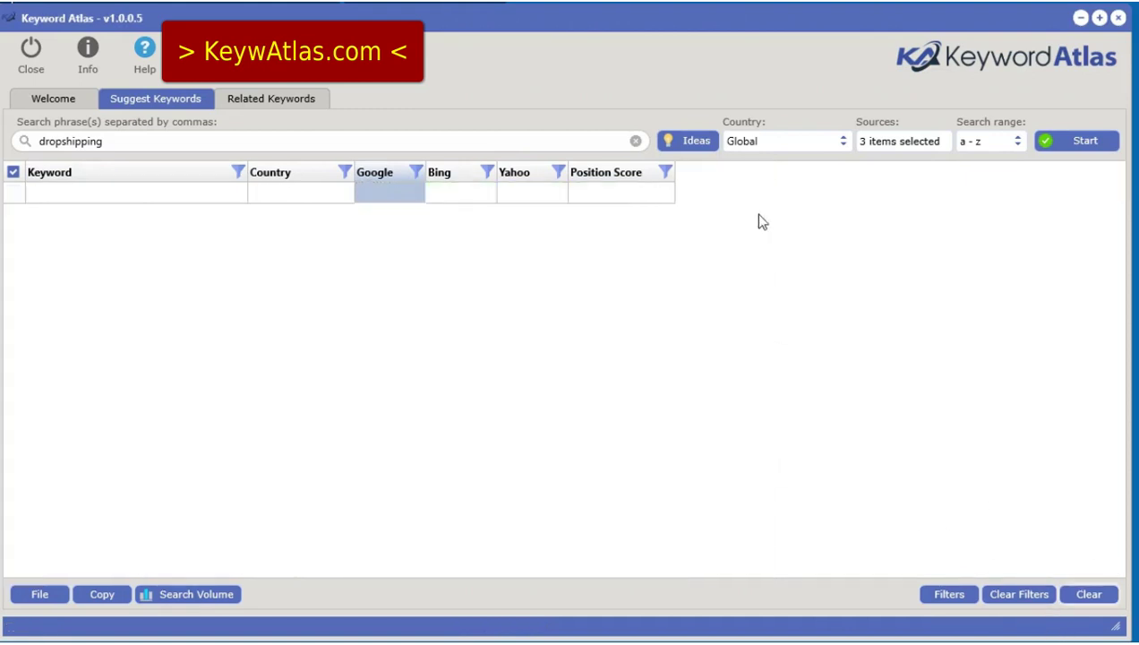
{"action": "left_click", "coordinate": [1055, 143]}
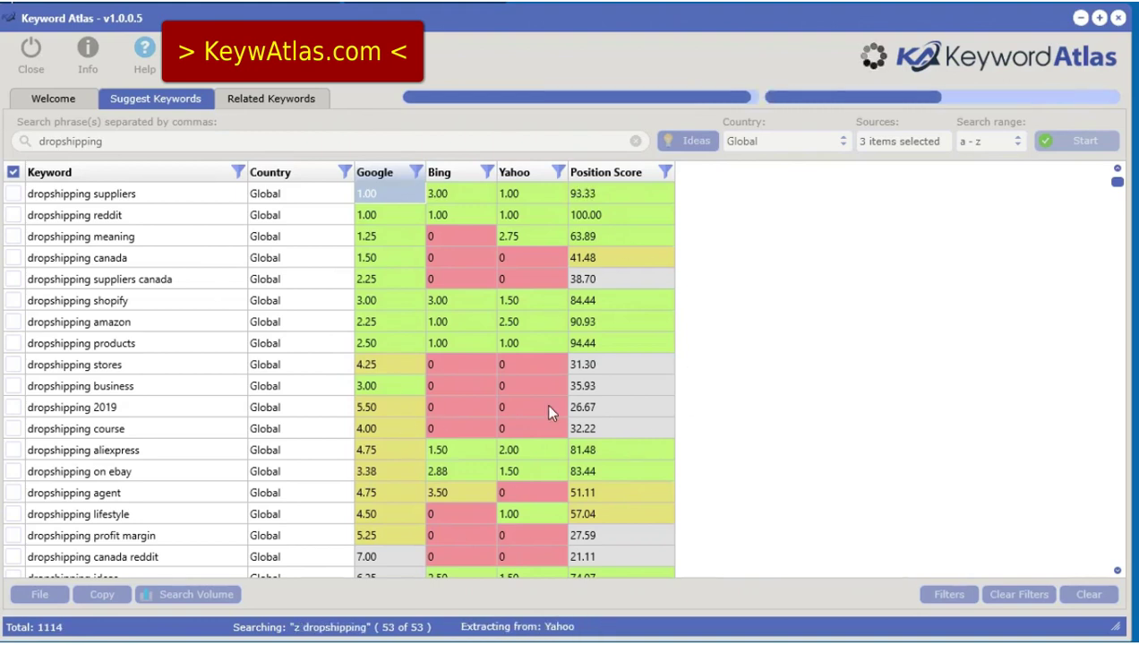
Sort the keywords by position score in descending order and compare the positions of "dropshipping jewelry" and "dropshipping youtube".
{"action": "left_click", "coordinate": [614, 171]}
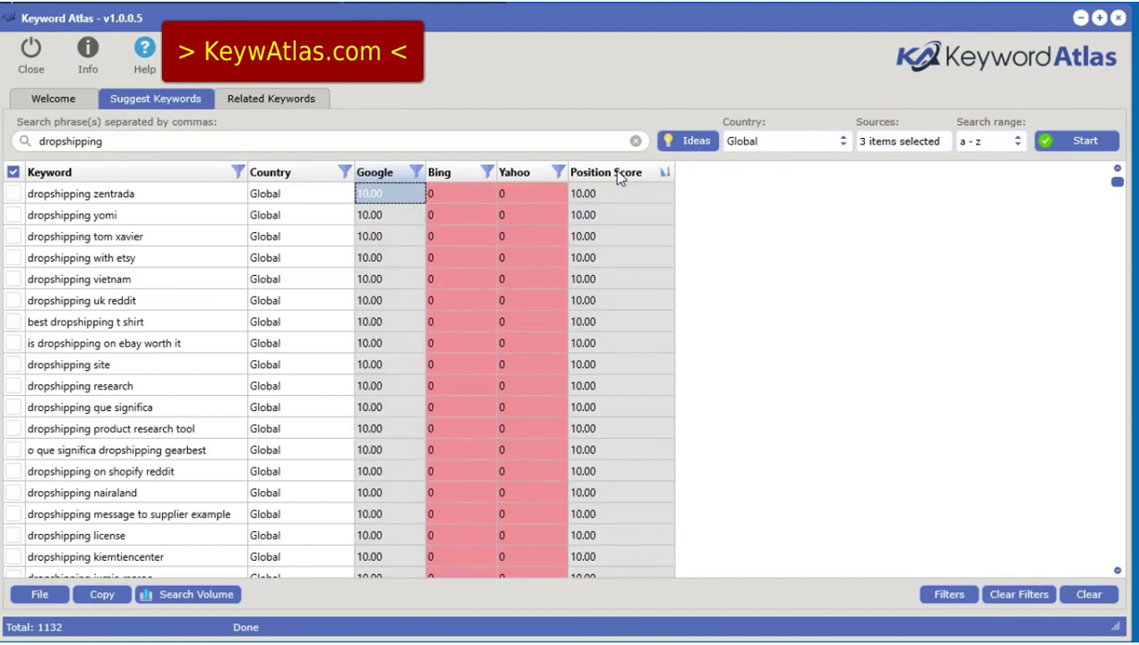
{"action": "left_click", "coordinate": [616, 172]}
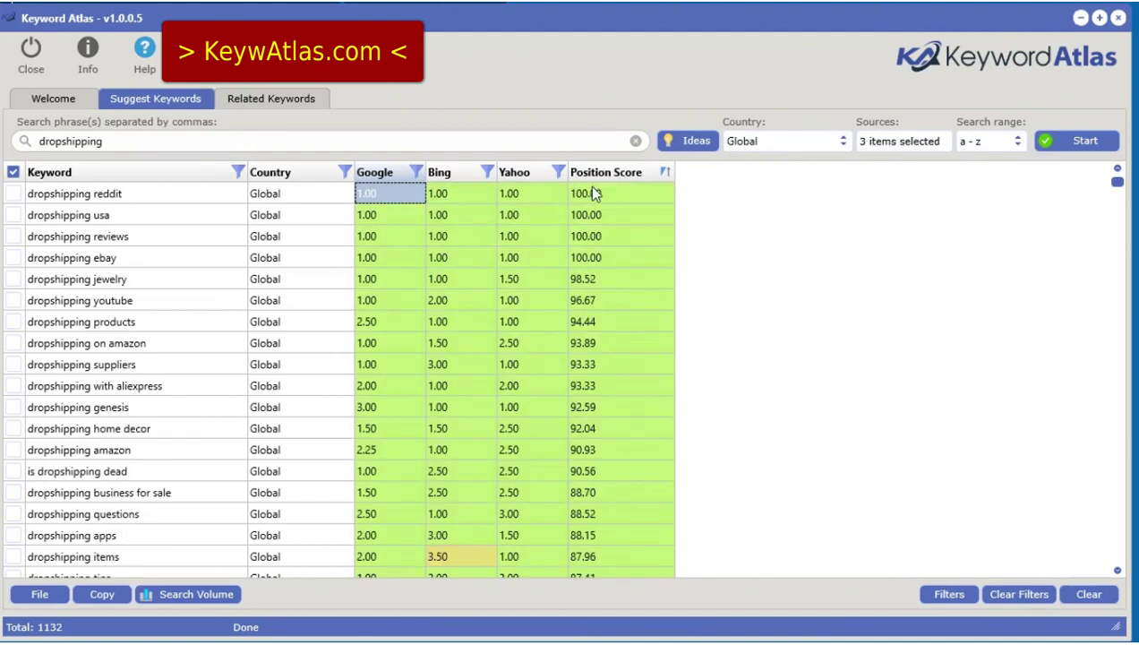
{"action": "left_click", "coordinate": [587, 278]}
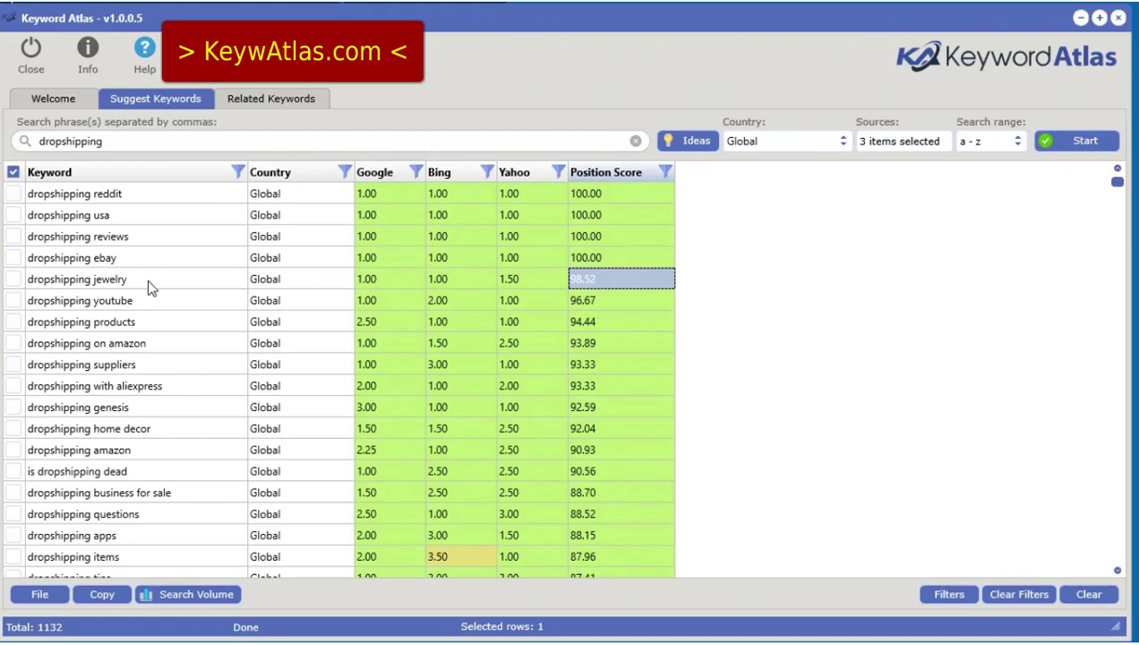
{"action": "left_click", "coordinate": [528, 301]}
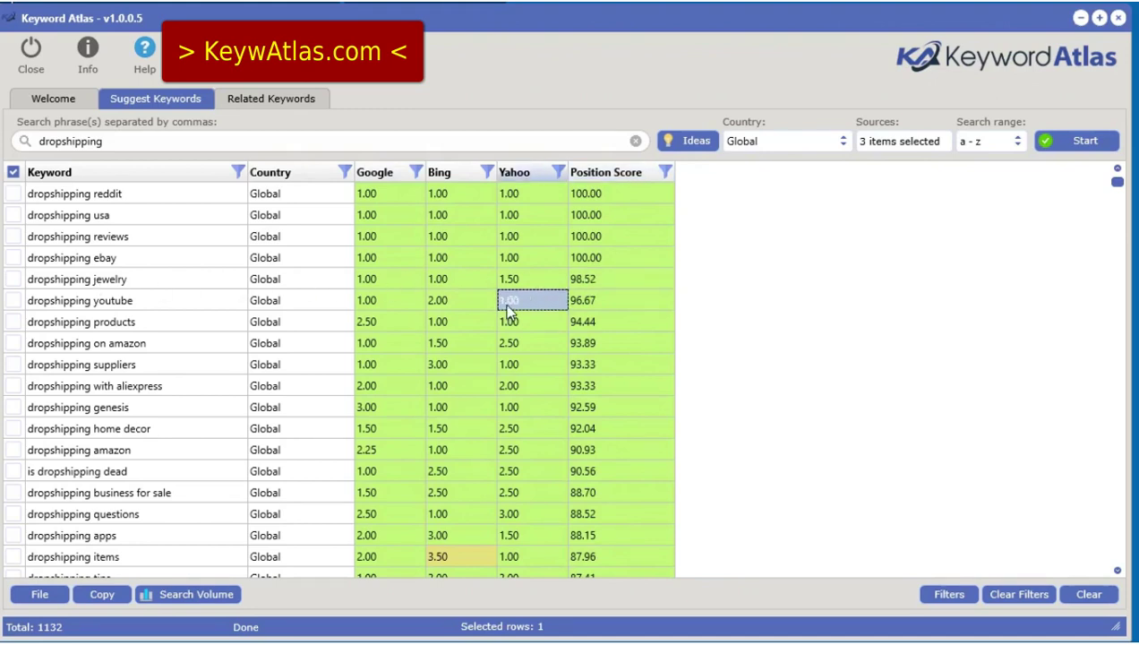
{"action": "left_click", "coordinate": [387, 284]}
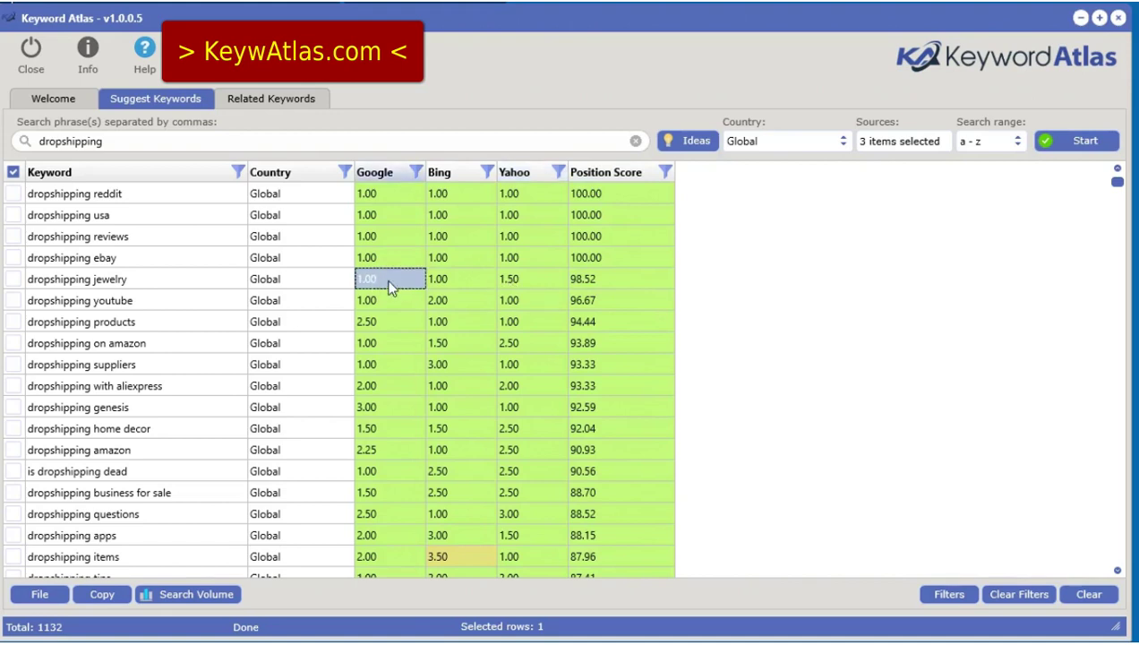
{"action": "left_click", "coordinate": [464, 283]}
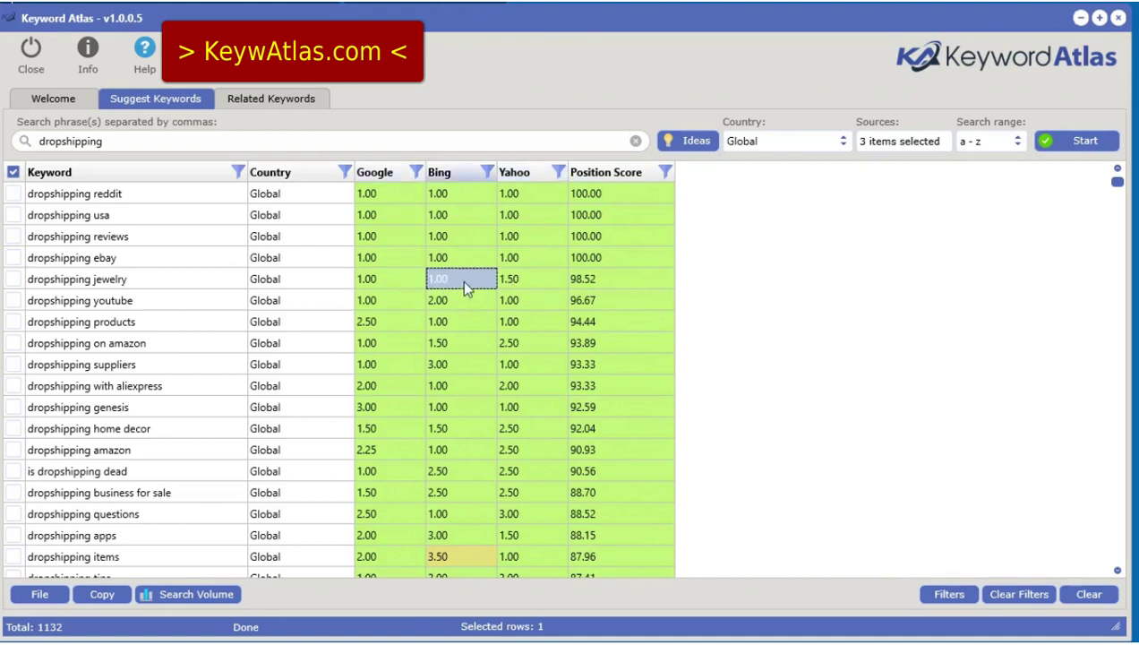
{"action": "left_click", "coordinate": [153, 283]}
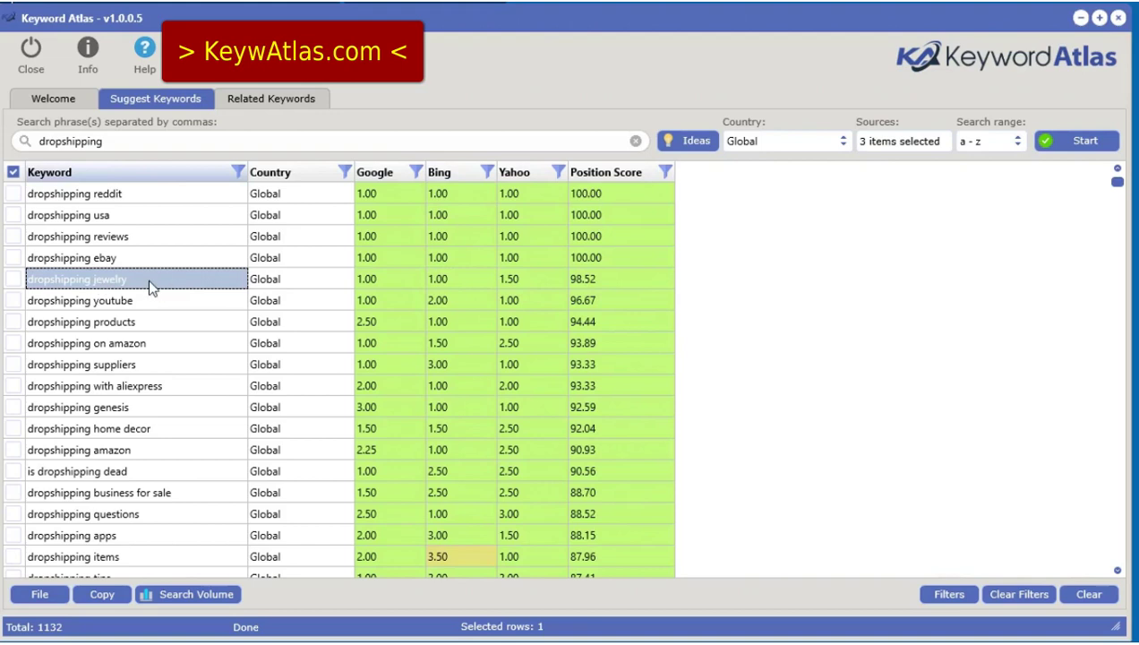
{"action": "left_click", "coordinate": [146, 299]}
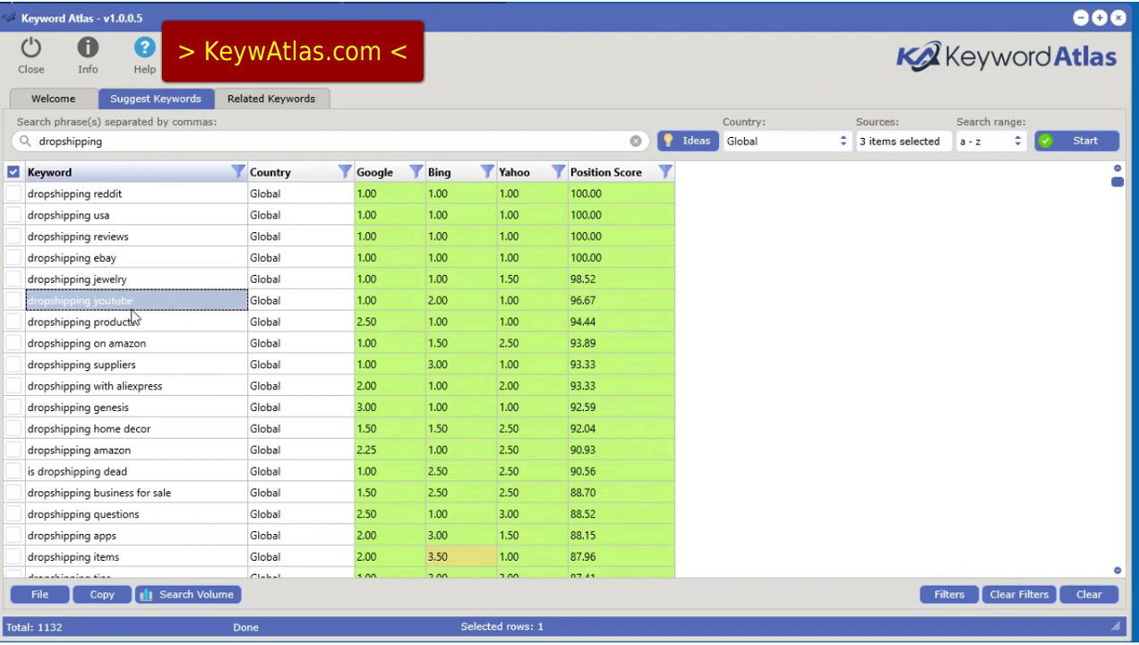
{"action": "left_click", "coordinate": [130, 282]}
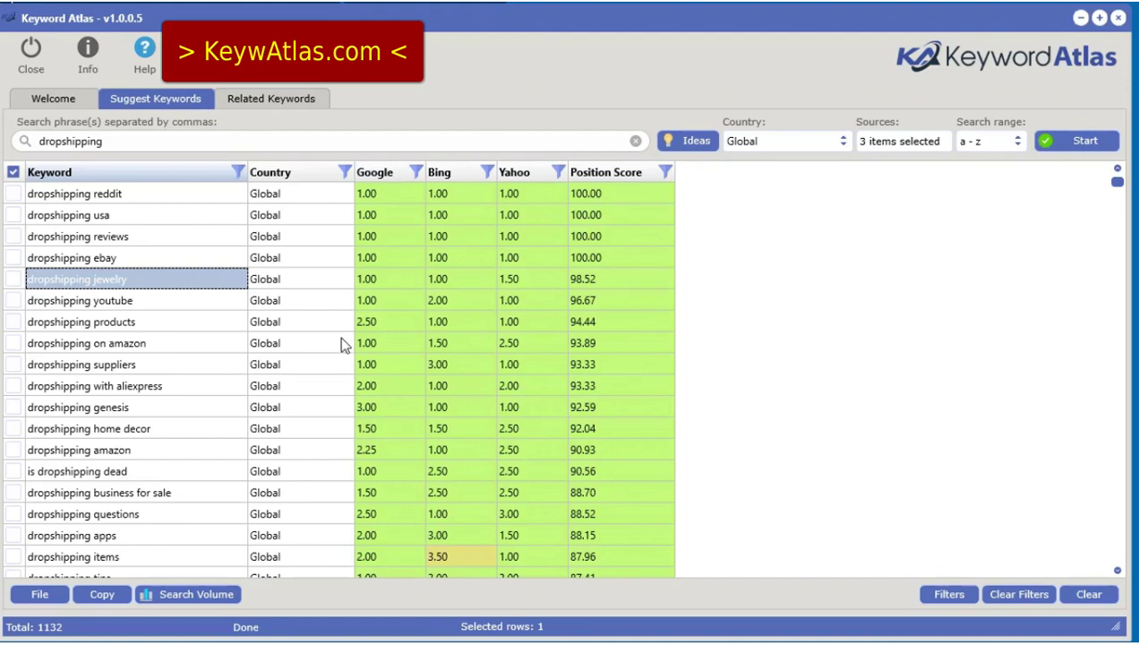
Try to look up "dropshipping jewelry" in Google Trends.
{"action": "right_click", "coordinate": [171, 276]}
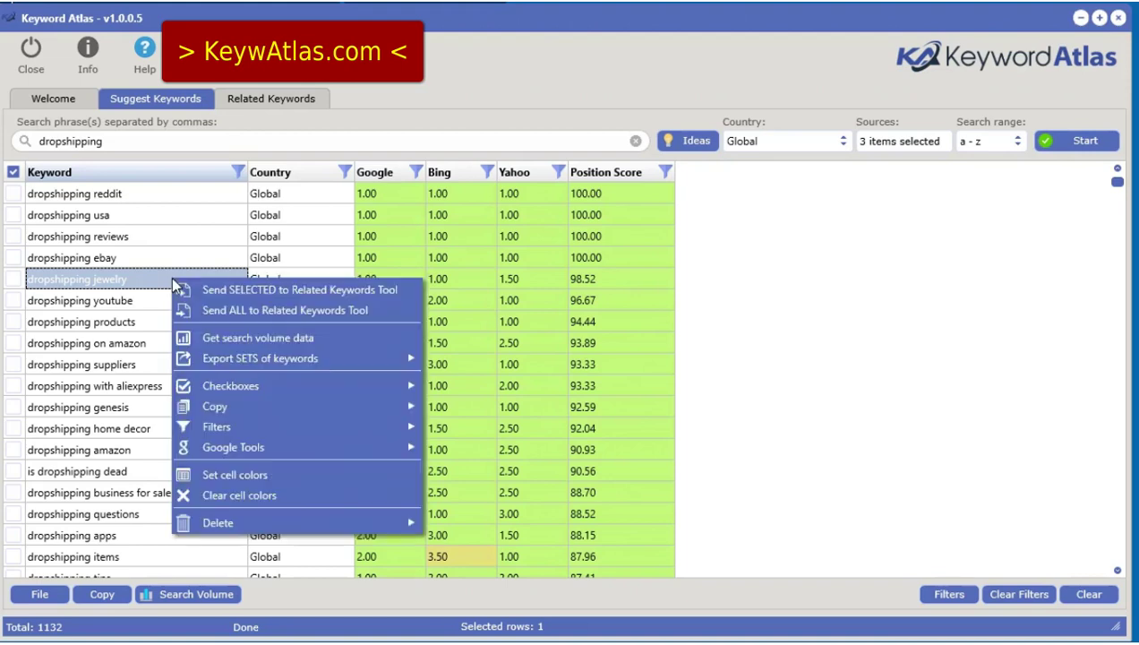
{"action": "mouse_move", "coordinate": [253, 458]}
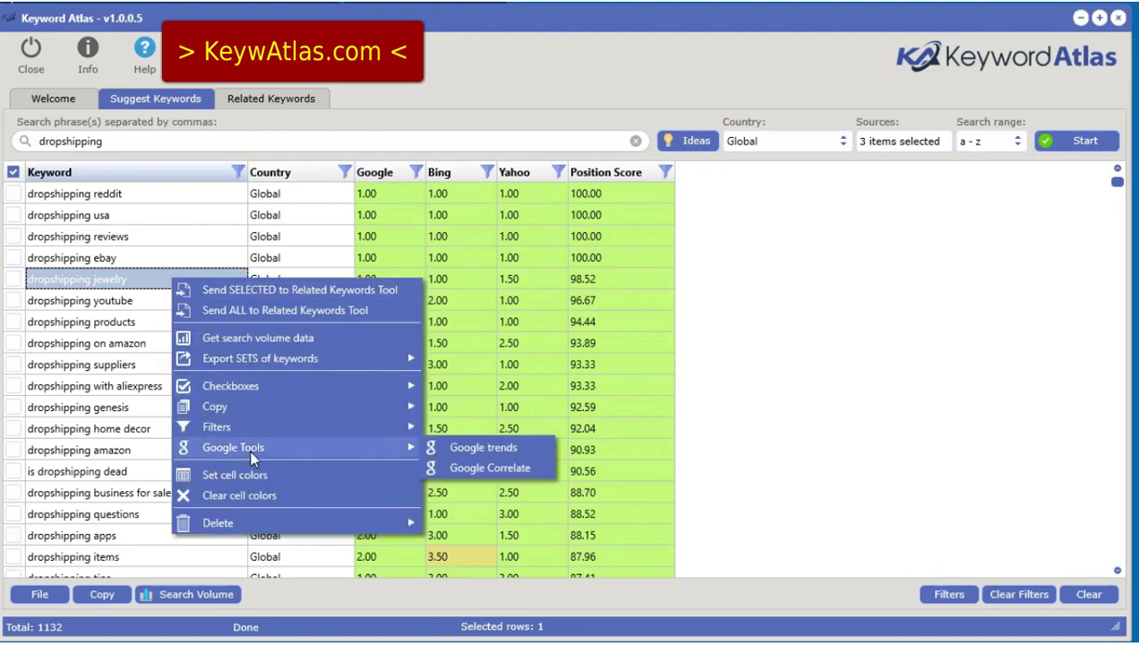
{"action": "left_click", "coordinate": [472, 449]}
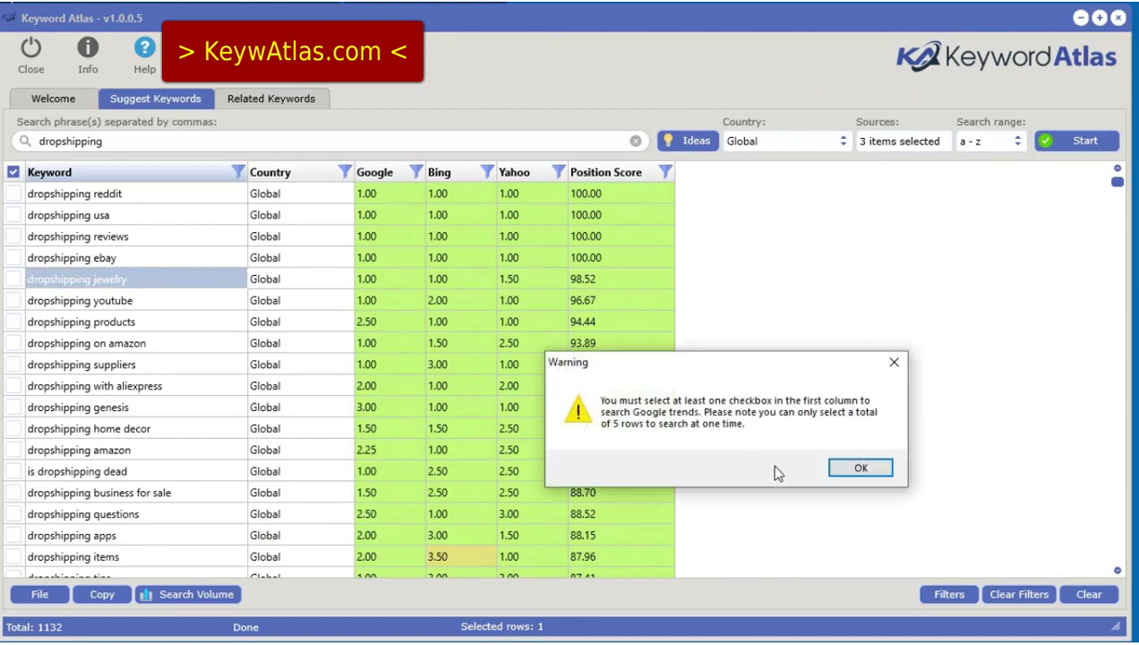
{"action": "left_click", "coordinate": [857, 467]}
Check "dropshipping jewelry", "dropshipping youtube", "dropshipping products" and "dropshipping on amazon" and look them up in Google Trends.
{"action": "left_click", "coordinate": [14, 279]}
{"action": "left_click", "coordinate": [14, 300]}
{"action": "left_click", "coordinate": [13, 321]}
{"action": "left_click", "coordinate": [13, 343]}
{"action": "right_click", "coordinate": [150, 324]}
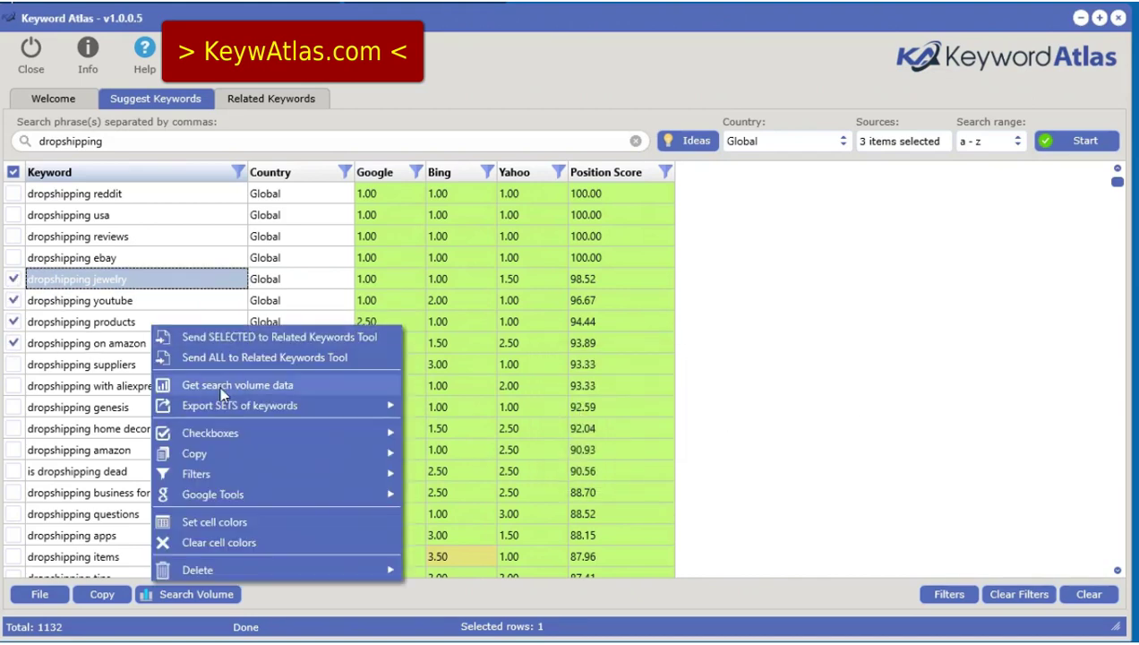
{"action": "mouse_move", "coordinate": [235, 496]}
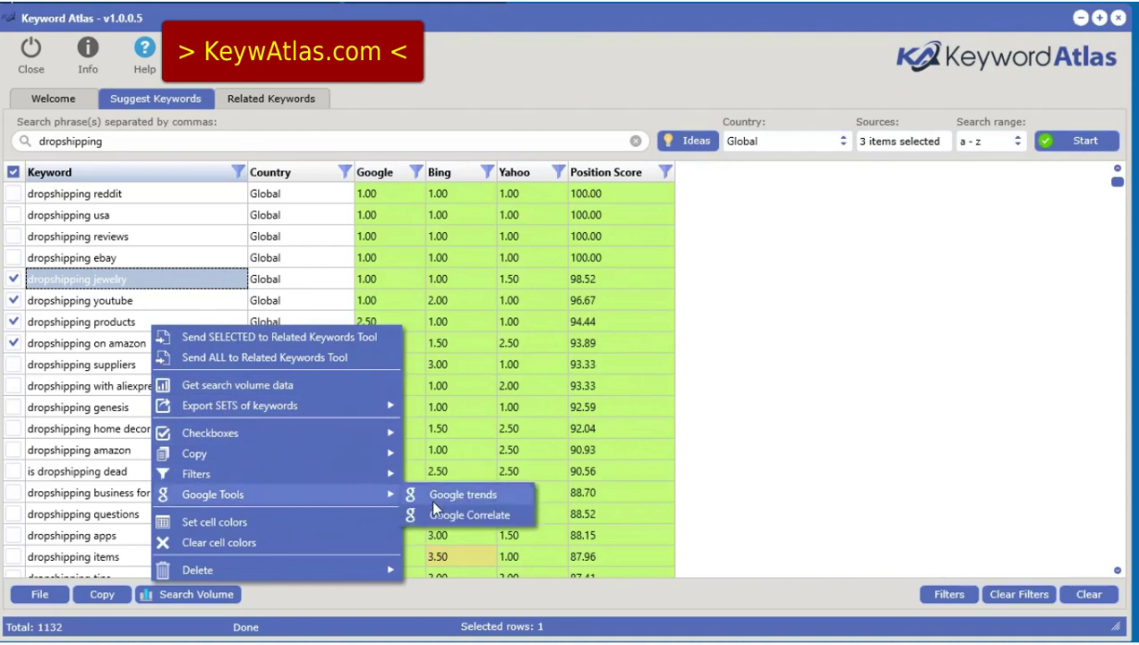
{"action": "left_click", "coordinate": [431, 498]}
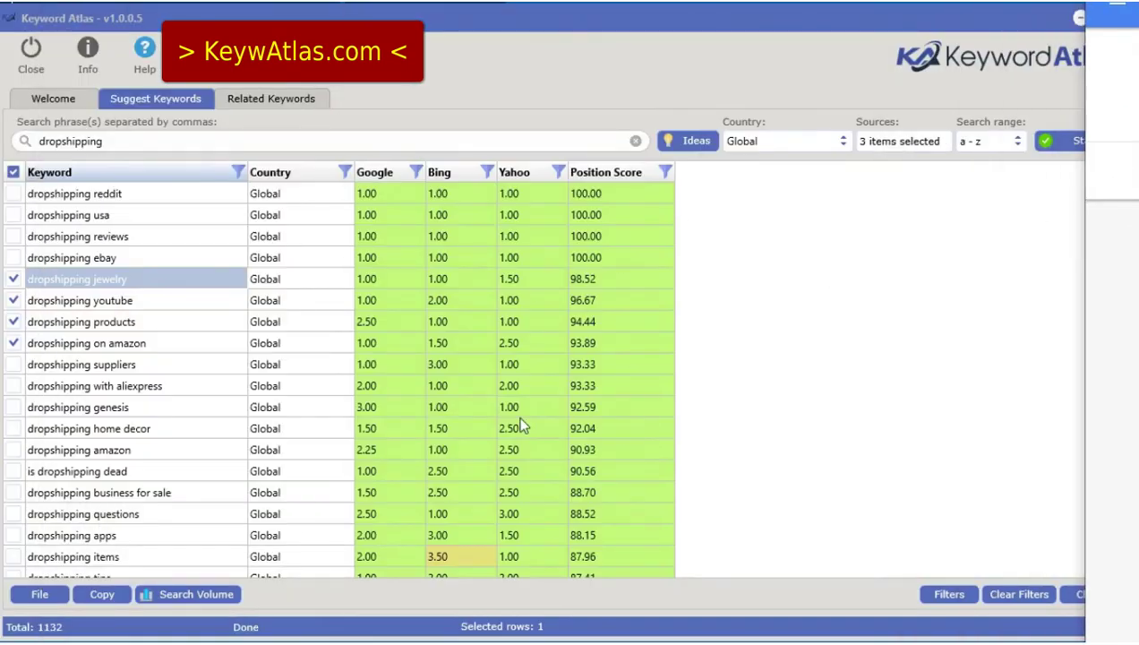
Compare the position scores of the keywords from "dropshipping suppliers" up to "dropshipping jewelry".
{"action": "left_click", "coordinate": [625, 361]}
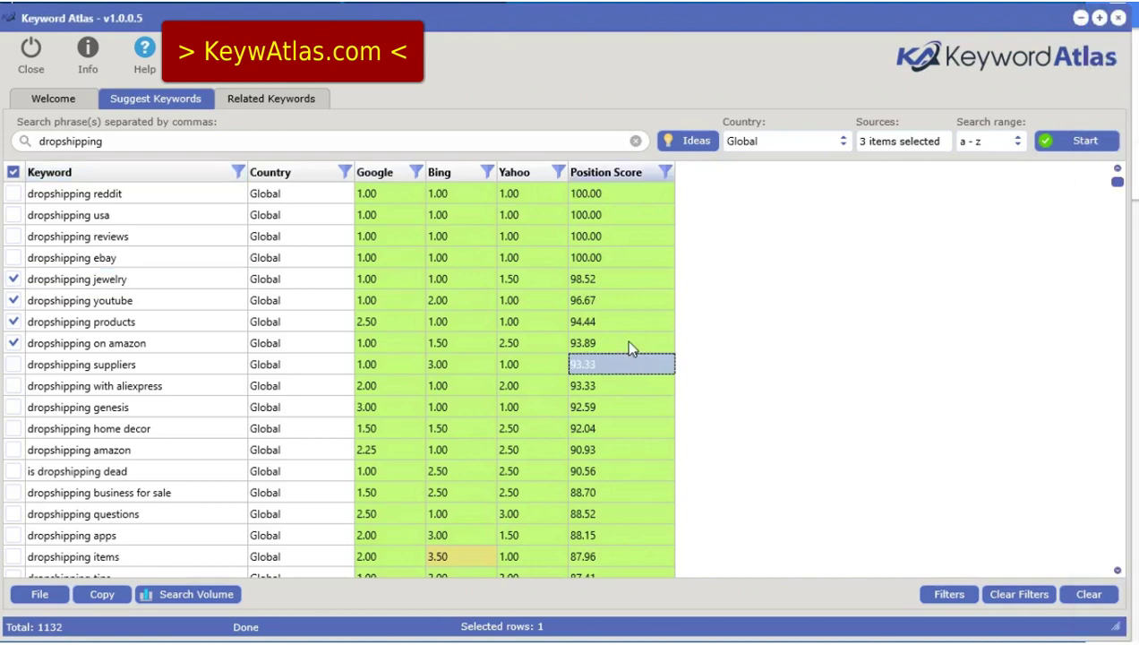
{"action": "left_click", "coordinate": [629, 346]}
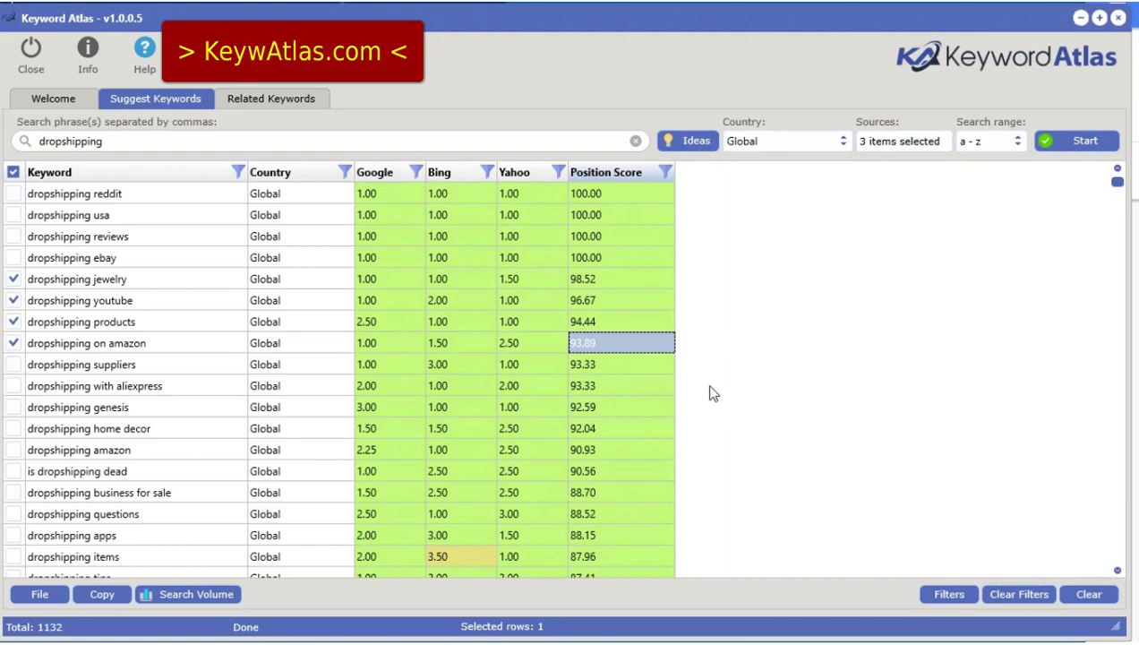
{"action": "left_click", "coordinate": [618, 323]}
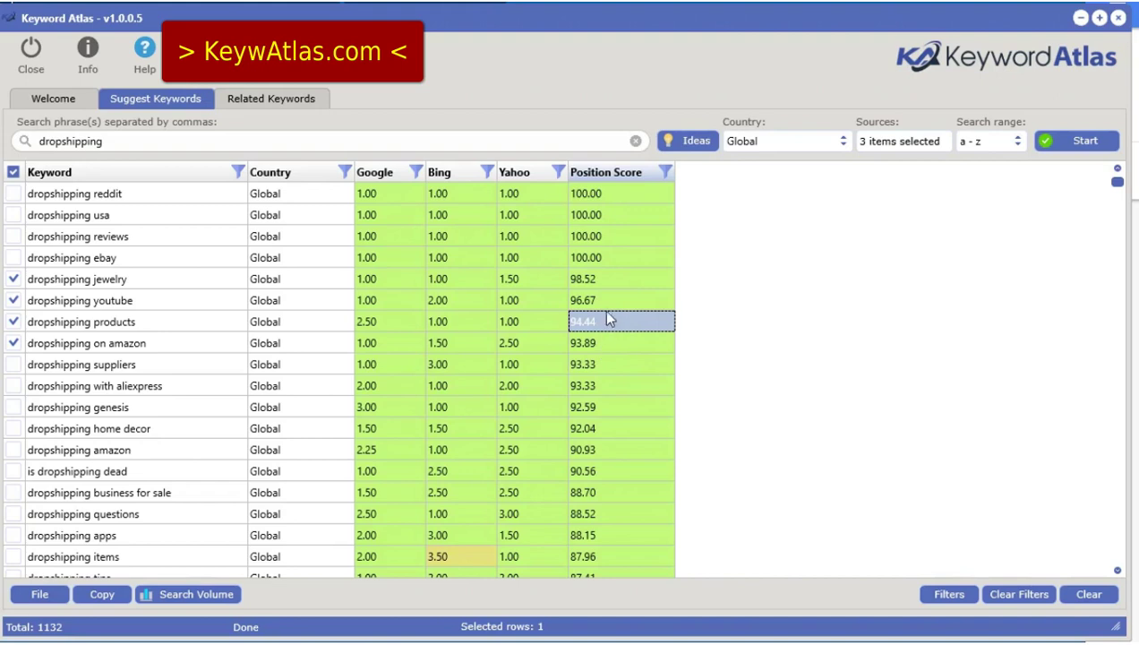
{"action": "key", "text": "Up"}
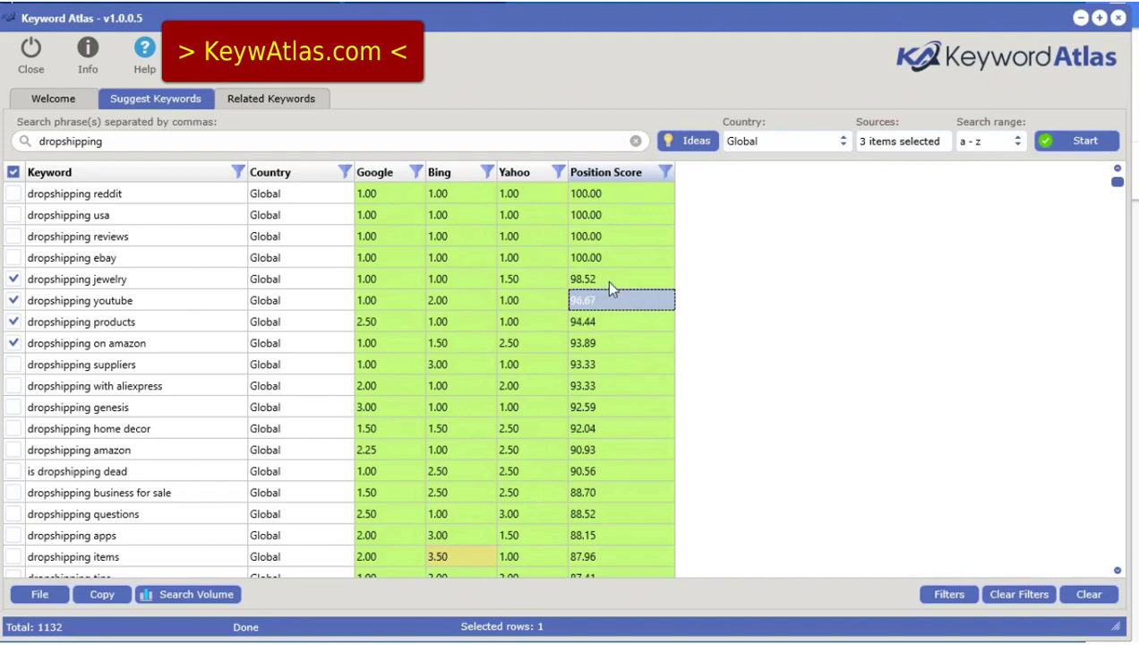
{"action": "left_click", "coordinate": [609, 283]}
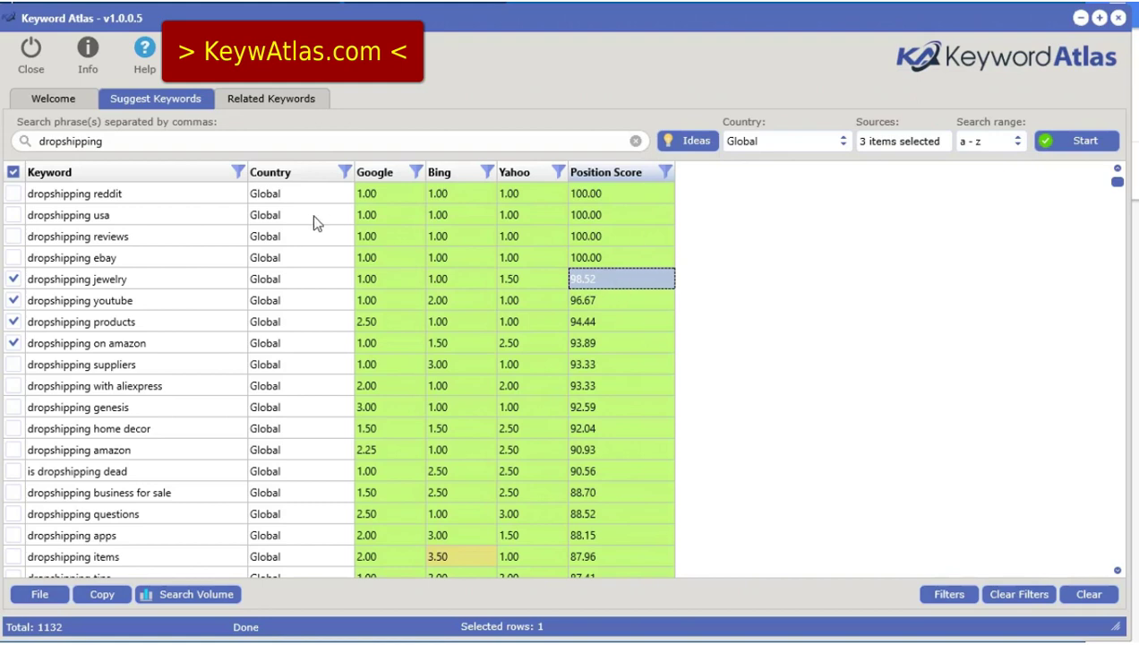
Clear the keyword results and select all 21 data sources for the search.
{"action": "left_click", "coordinate": [1073, 600]}
{"action": "left_click", "coordinate": [696, 475]}
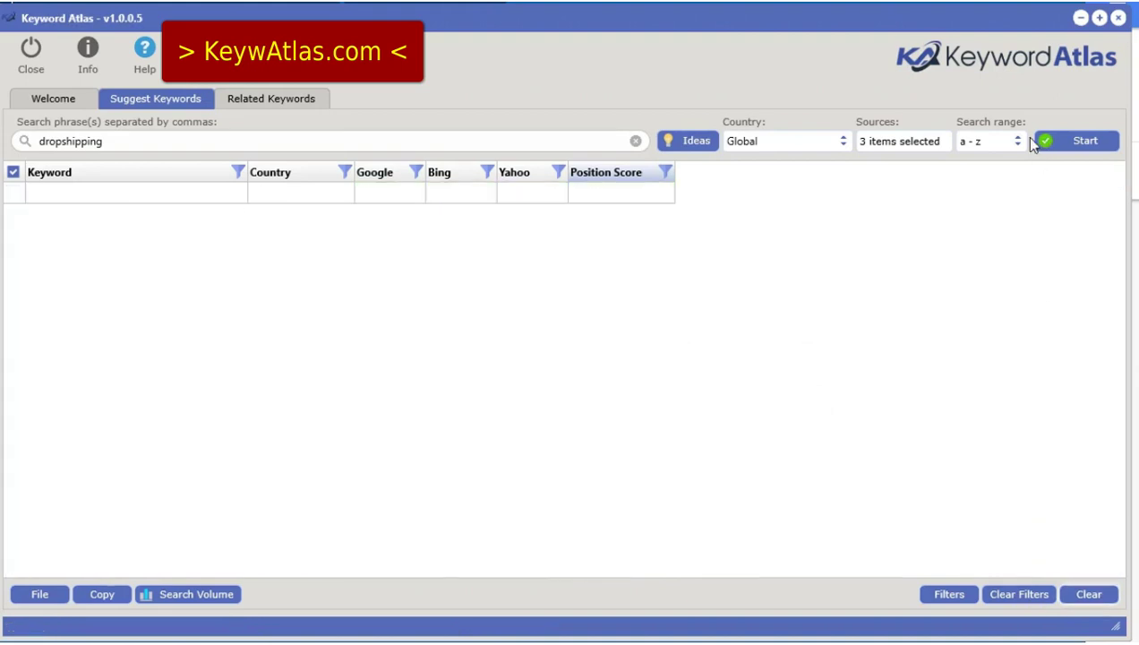
{"action": "left_click", "coordinate": [1000, 143]}
{"action": "left_click", "coordinate": [964, 163]}
{"action": "left_click", "coordinate": [892, 143]}
{"action": "left_click", "coordinate": [920, 457]}
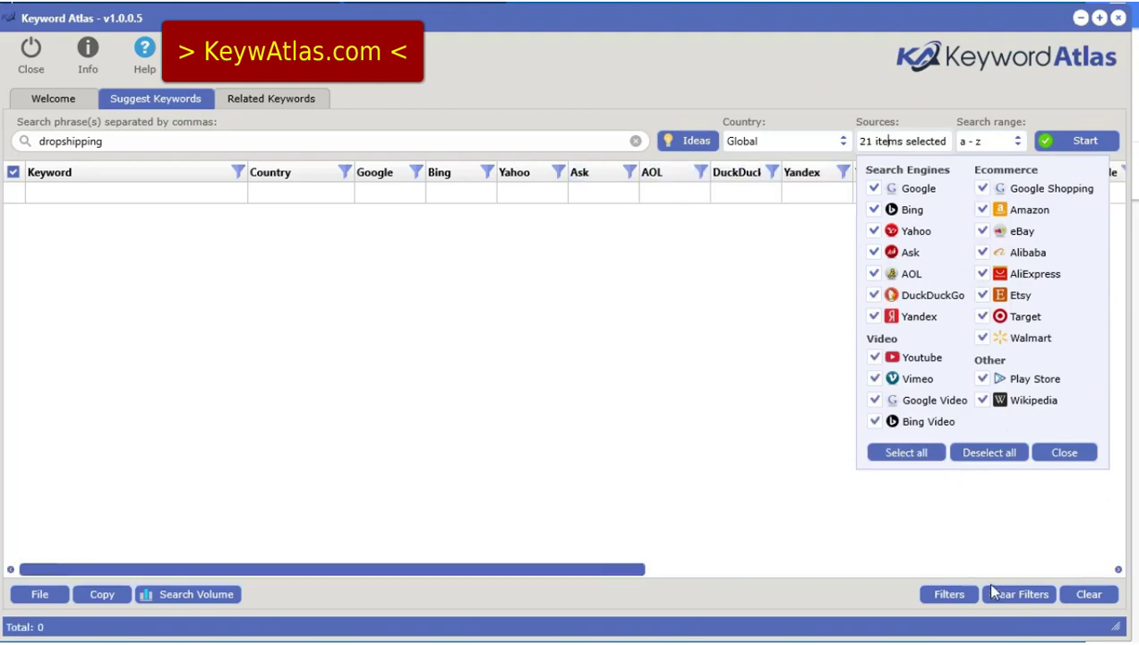
Run the "dropshipping" search across all sources and sort the keywords by position score in descending order.
{"action": "left_click", "coordinate": [1057, 150]}
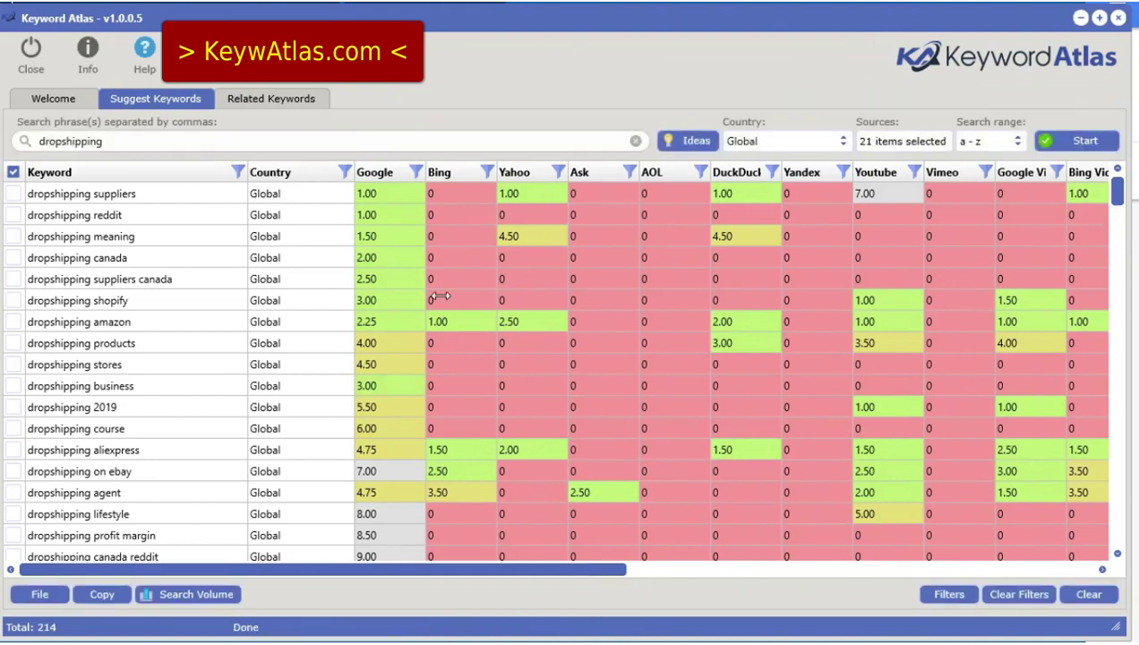
{"action": "left_click_drag", "start_coordinate": [474, 573], "coordinate": [972, 575]}
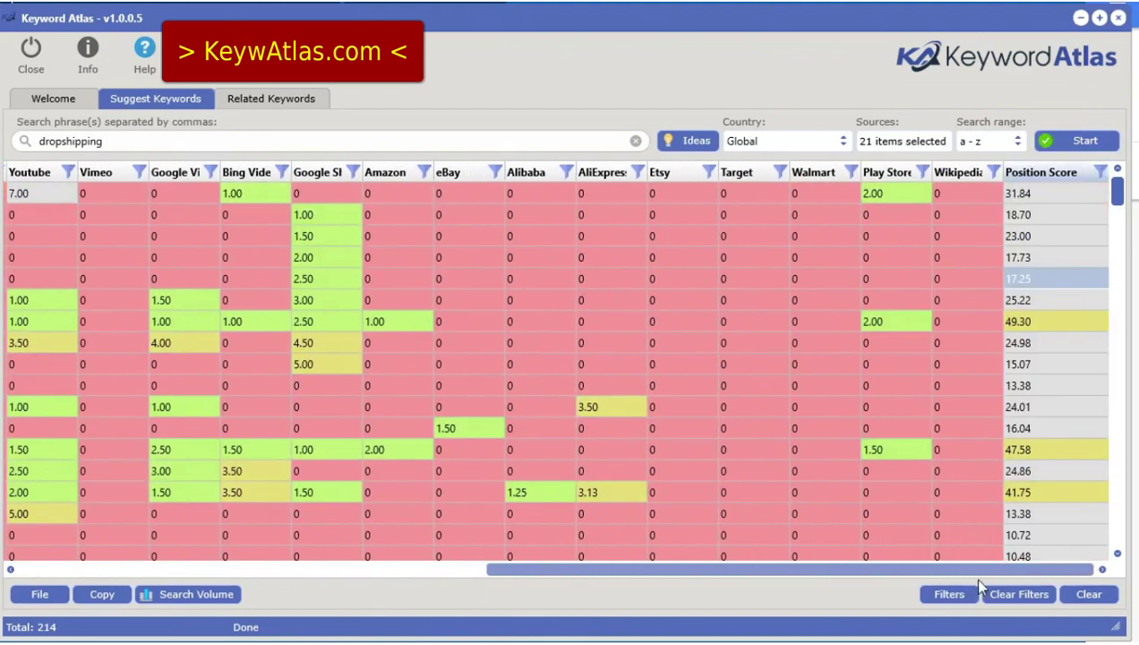
{"action": "left_click", "coordinate": [1044, 175]}
{"action": "left_click", "coordinate": [1046, 176]}
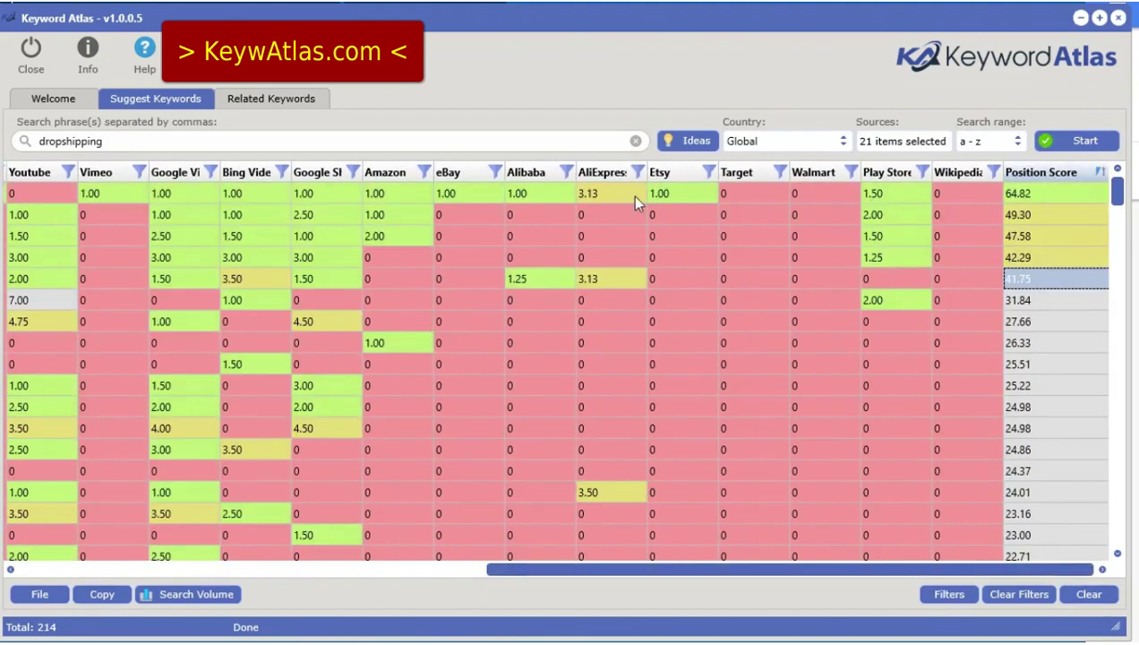
{"action": "left_click_drag", "start_coordinate": [923, 570], "coordinate": [369, 599]}
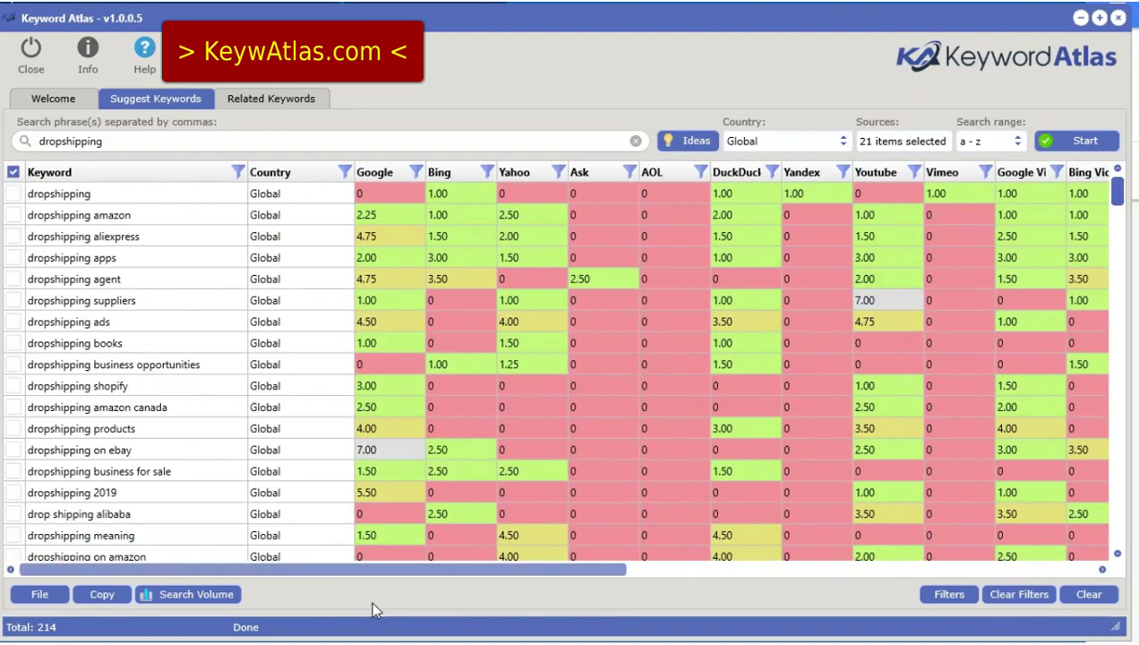
{"action": "left_click", "coordinate": [76, 216]}
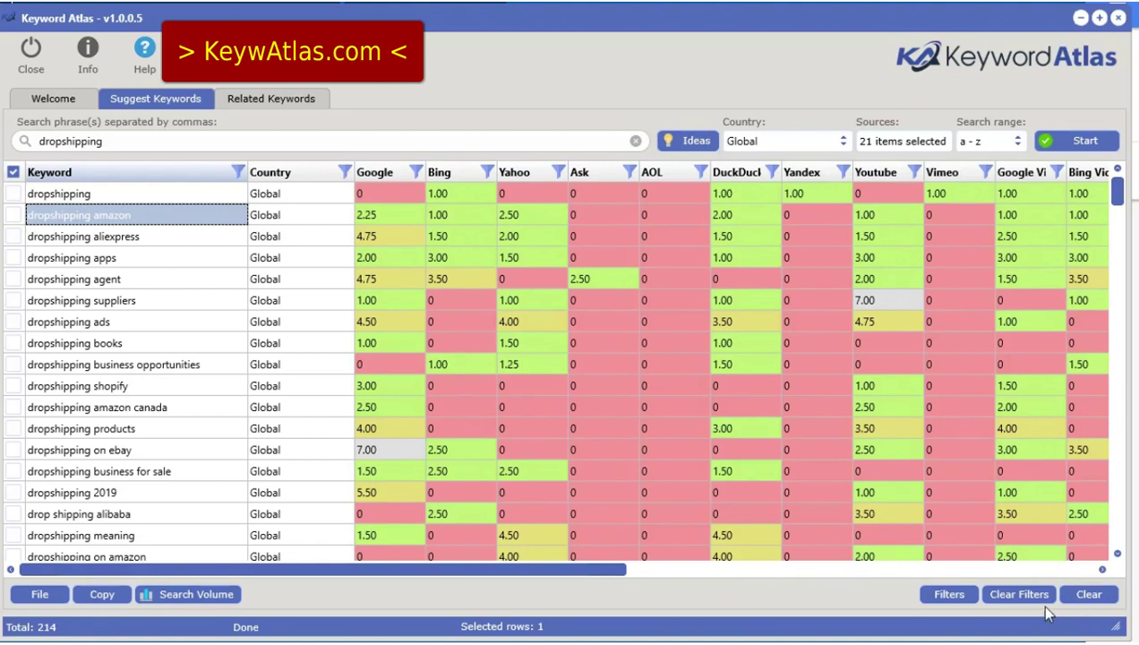
Clear the keyword results and limit the search sources to Google, Bing and Yahoo.
{"action": "left_click", "coordinate": [1085, 594]}
{"action": "left_click", "coordinate": [694, 466]}
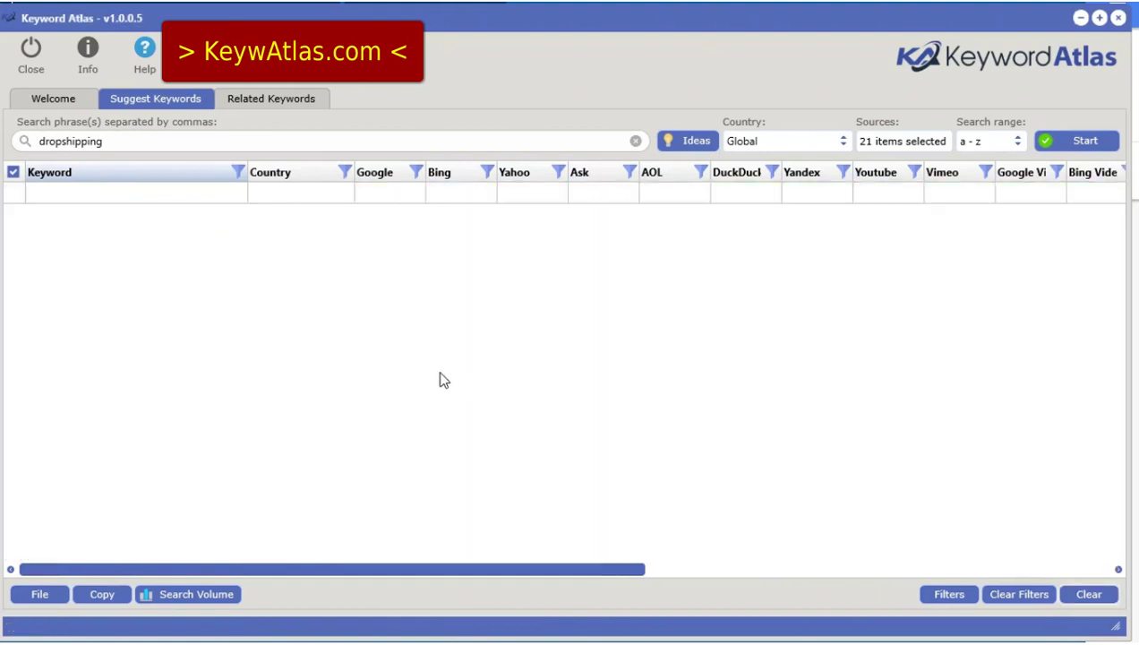
{"action": "left_click", "coordinate": [918, 143]}
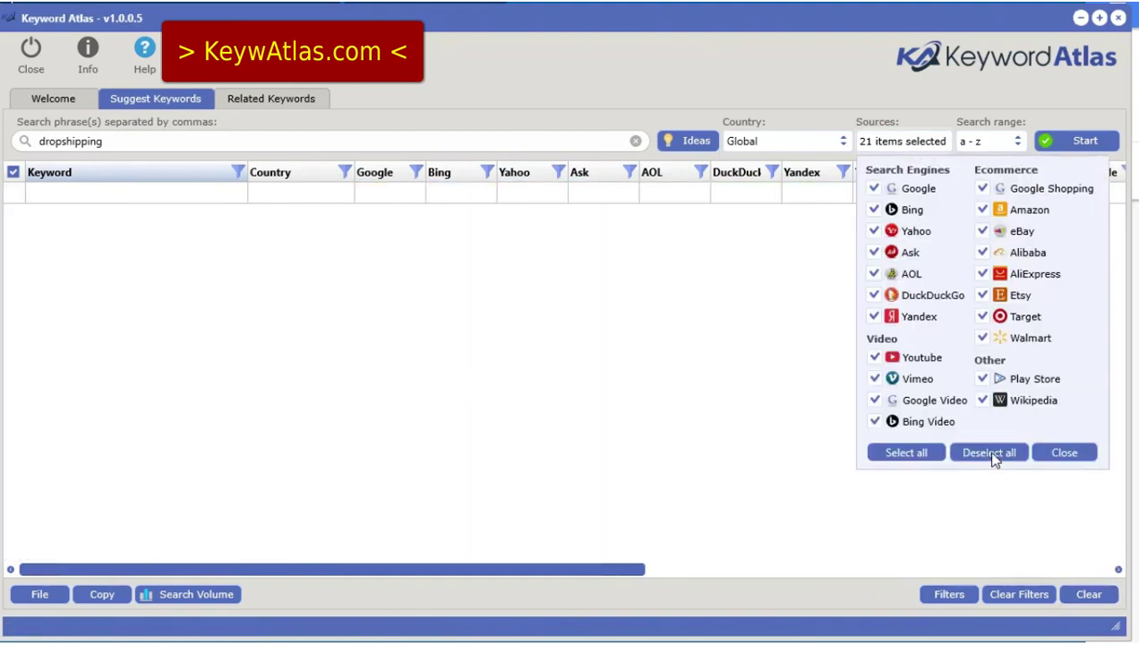
{"action": "left_click", "coordinate": [990, 452]}
{"action": "left_click", "coordinate": [874, 188]}
{"action": "left_click", "coordinate": [875, 209]}
{"action": "left_click", "coordinate": [875, 231]}
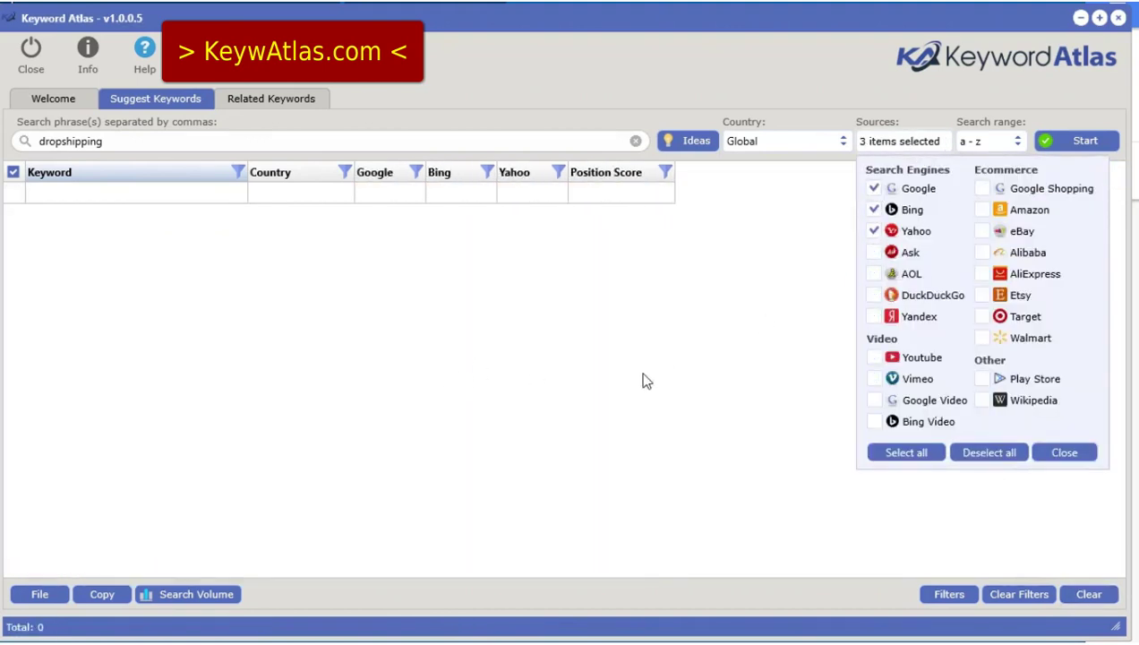
{"action": "left_click", "coordinate": [615, 409]}
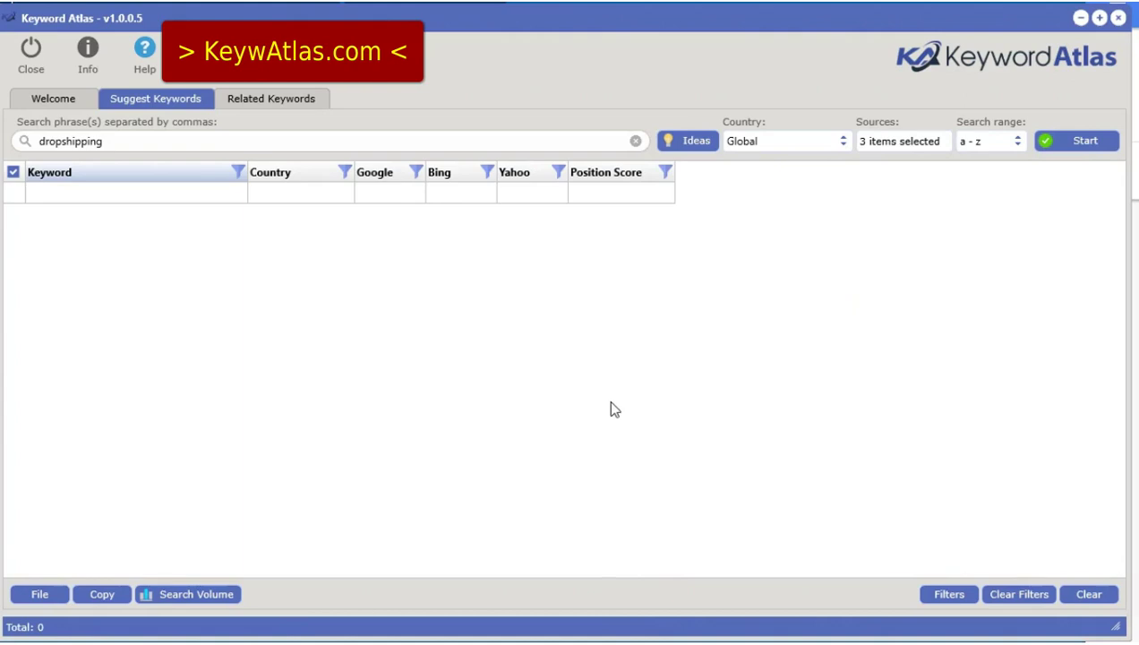
Open the keyword phrase ideas, set the singular form to "dropship", and collapse and re-expand the idea categories.
{"action": "left_click", "coordinate": [685, 140]}
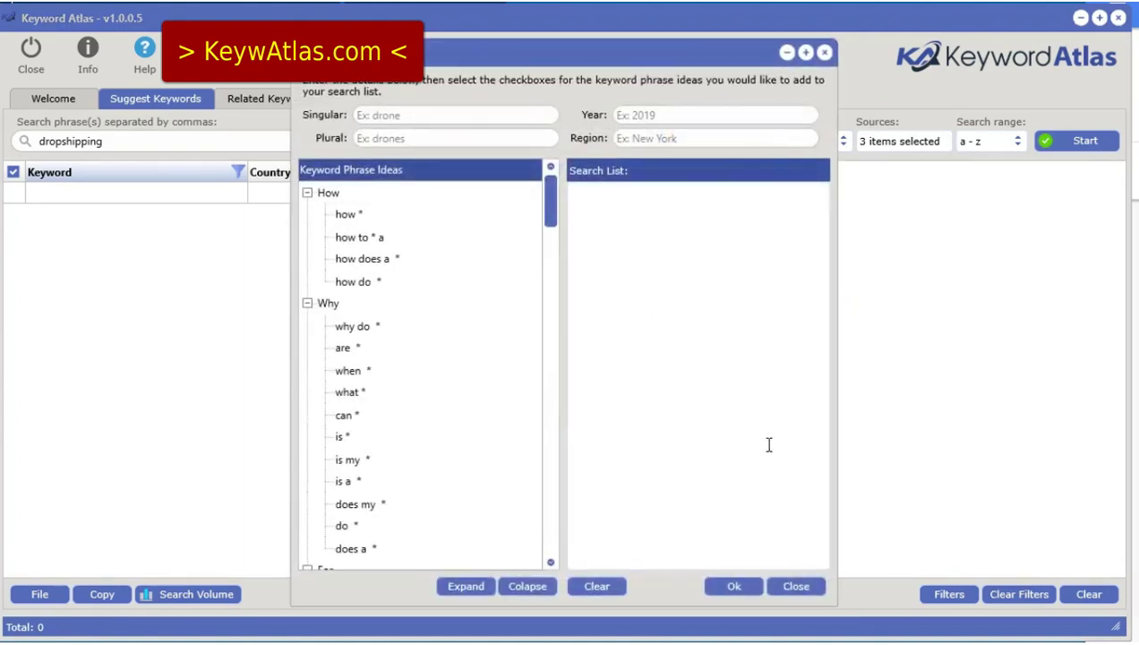
{"action": "left_click", "coordinate": [415, 116]}
{"action": "type", "text": "dropshiu"}
{"action": "key", "text": "BackSpace"}
{"action": "type", "text": "p"}
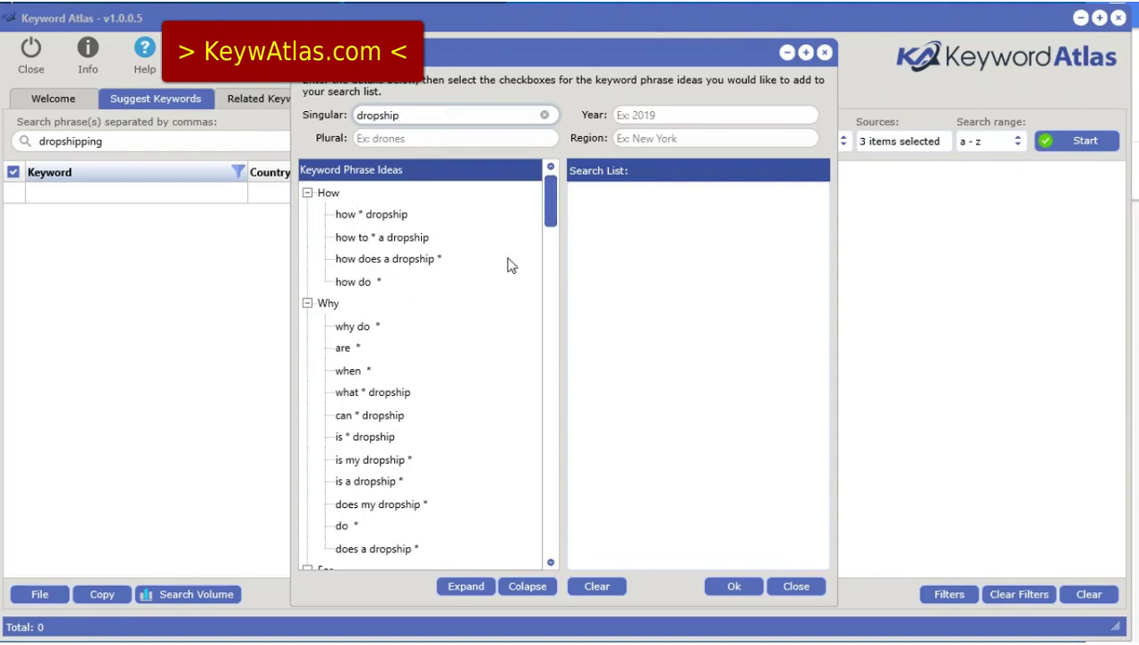
{"action": "left_click", "coordinate": [519, 586]}
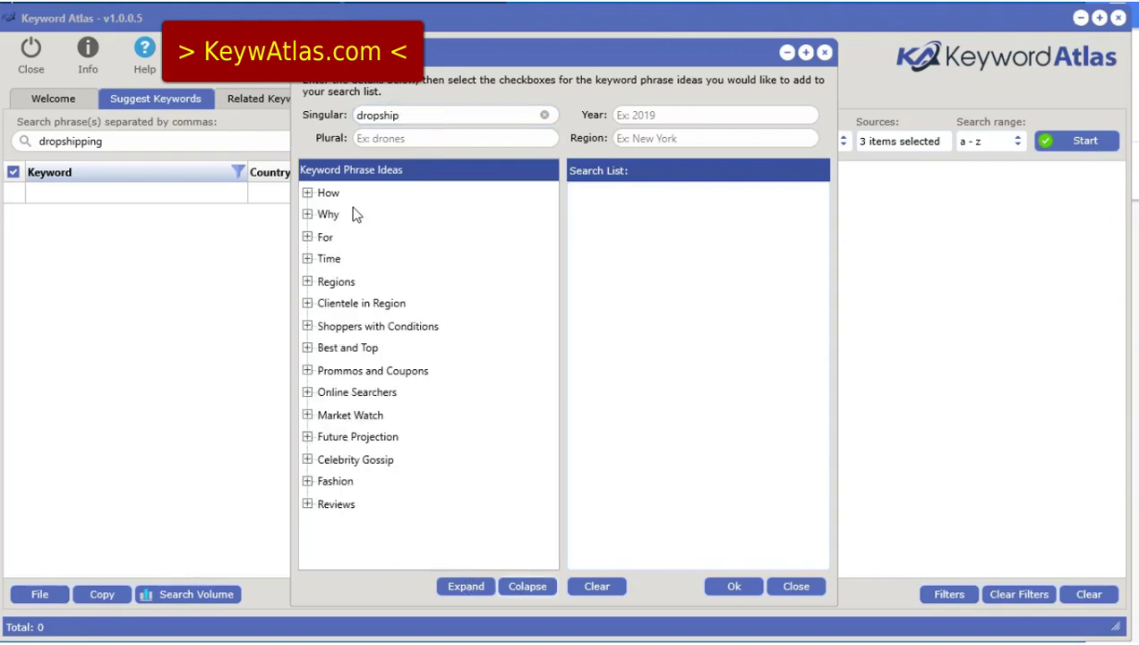
{"action": "left_click", "coordinate": [466, 585]}
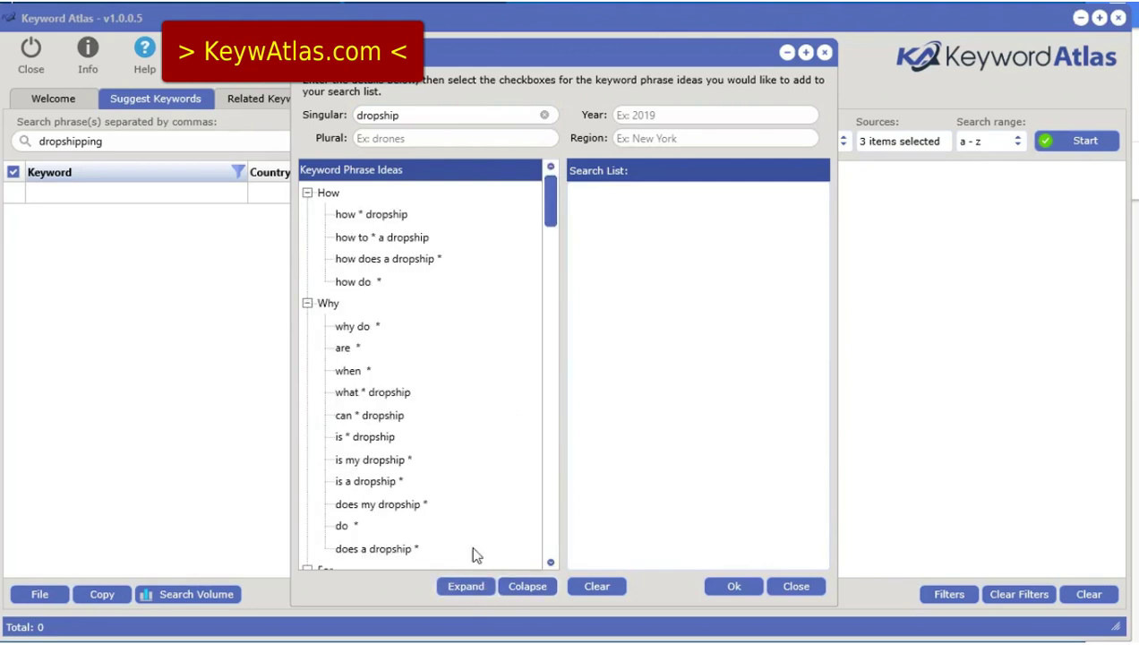
Set the plural form to "dropshipping" and the year to 2019 for the phrase ideas, leaving the region empty.
{"action": "left_click_drag", "start_coordinate": [401, 116], "coordinate": [356, 116]}
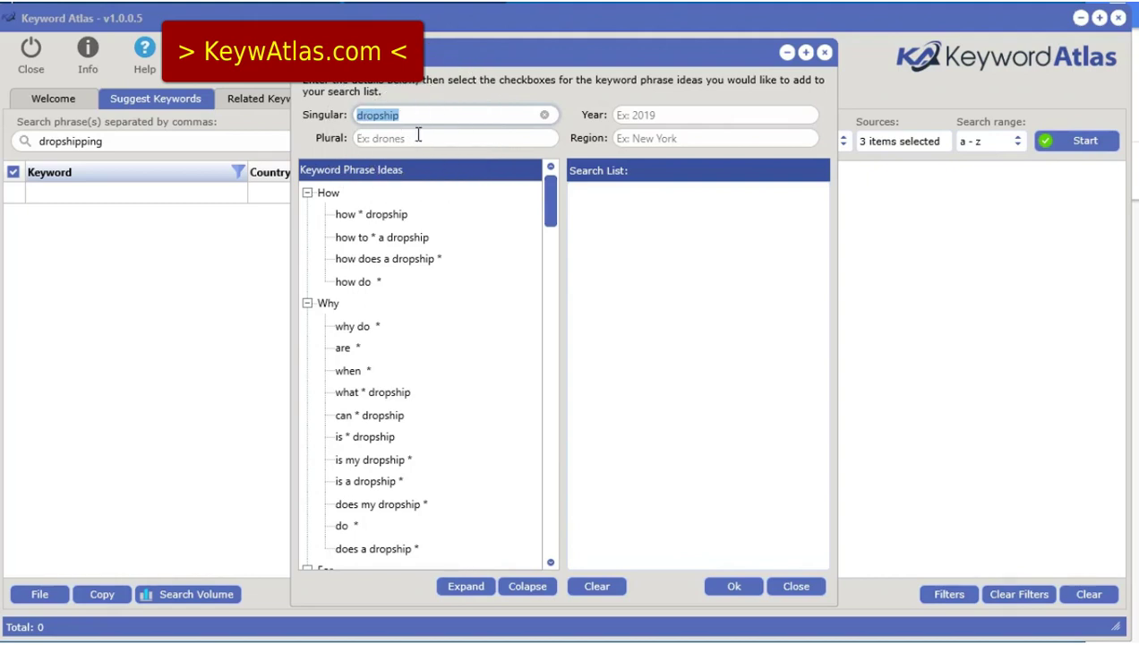
{"action": "left_click", "coordinate": [429, 119]}
{"action": "left_click", "coordinate": [423, 141]}
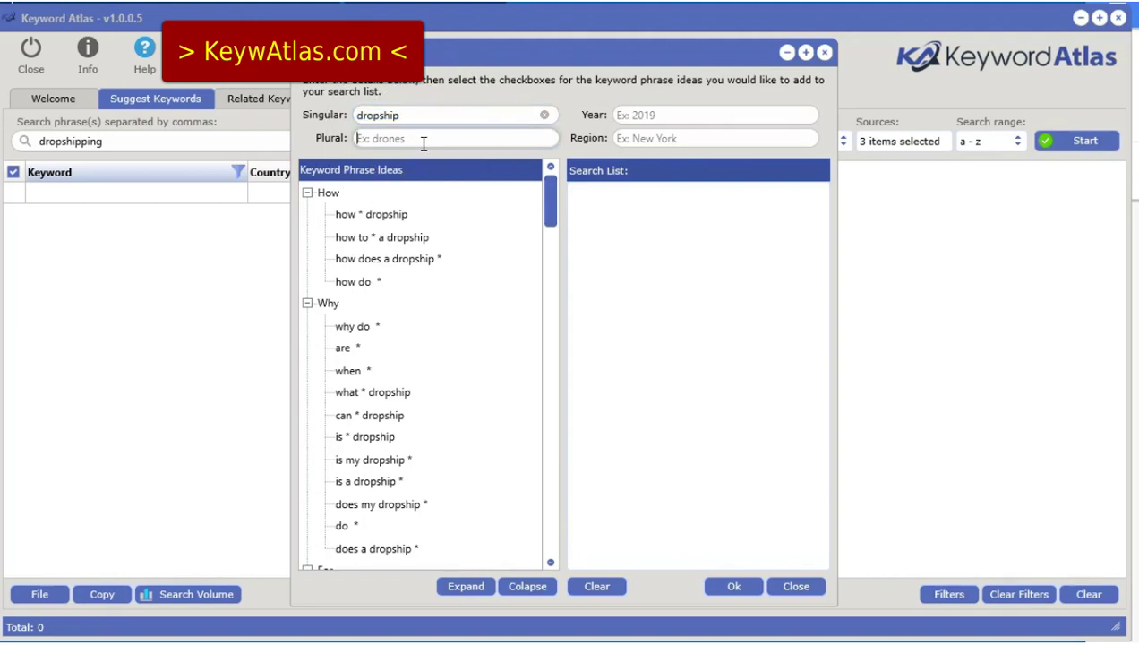
{"action": "type", "text": "dropshipping"}
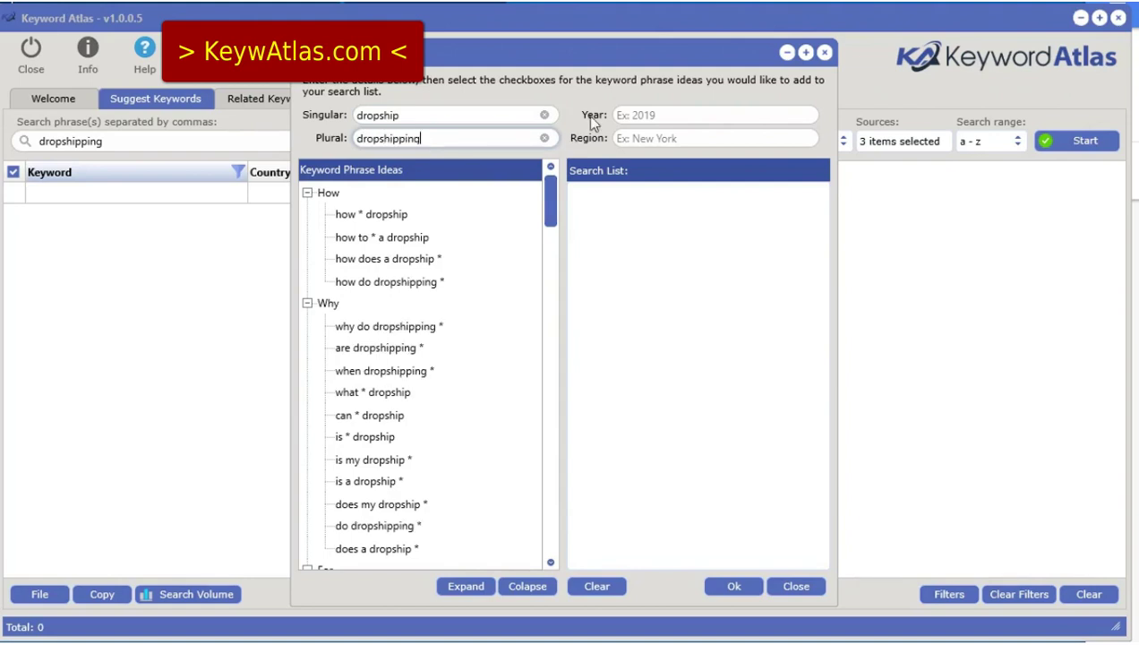
{"action": "left_click", "coordinate": [651, 115]}
{"action": "type", "text": "2019"}
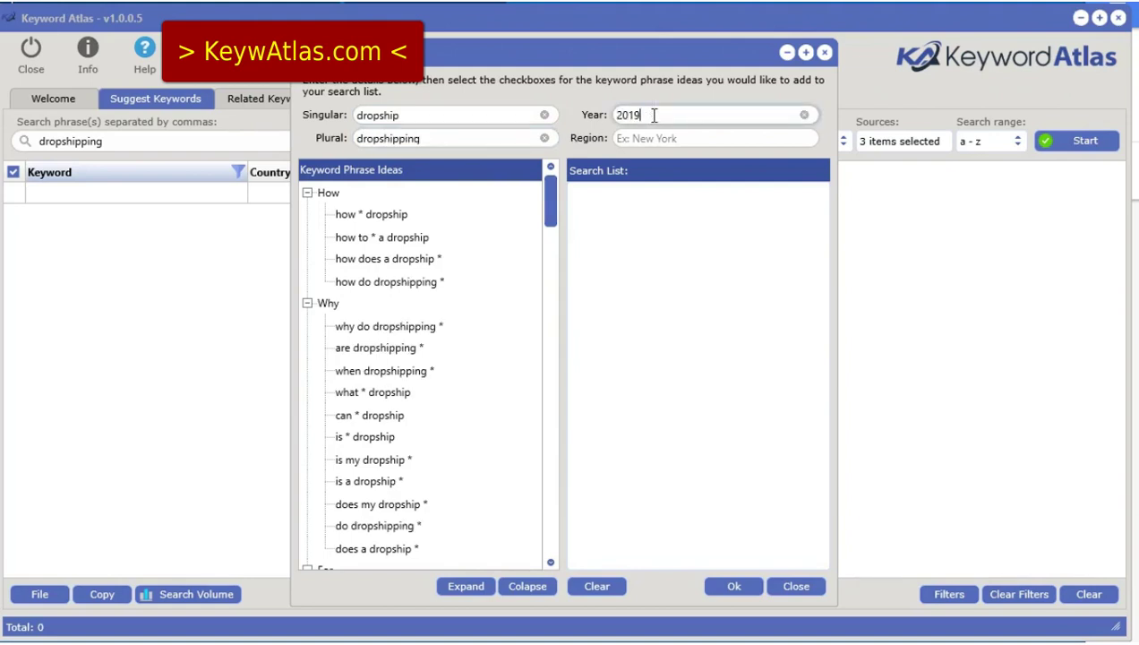
{"action": "left_click", "coordinate": [697, 141]}
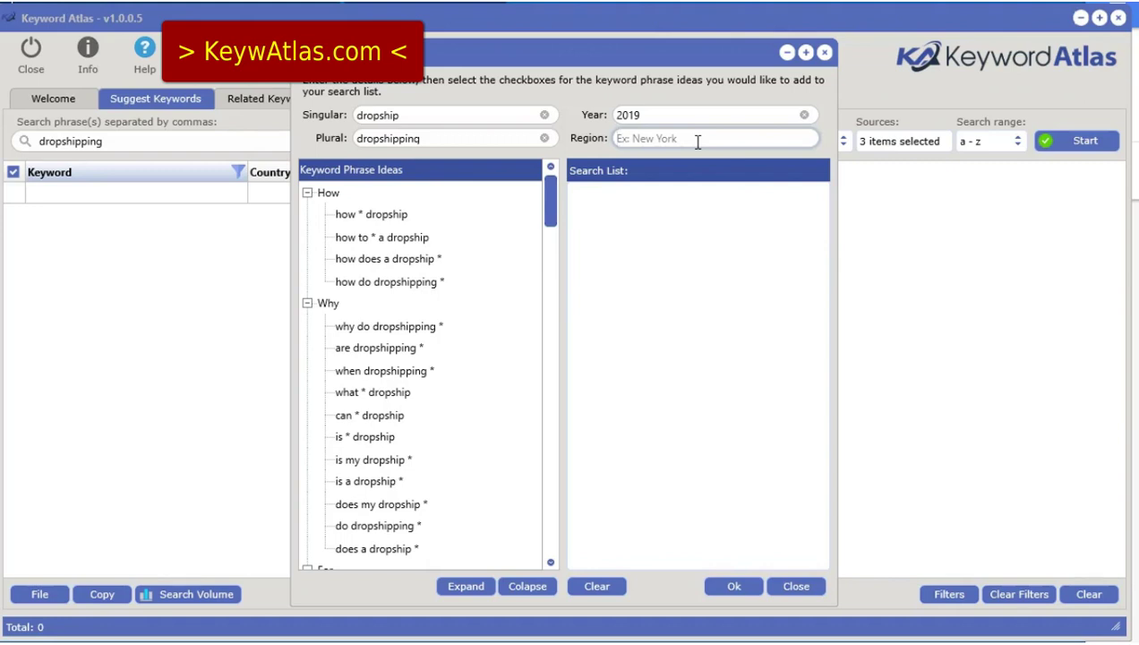
Add the phrase idea "how do dropshipping *" to the search list, apply it as the search phrase and run the search.
{"action": "left_click", "coordinate": [400, 248]}
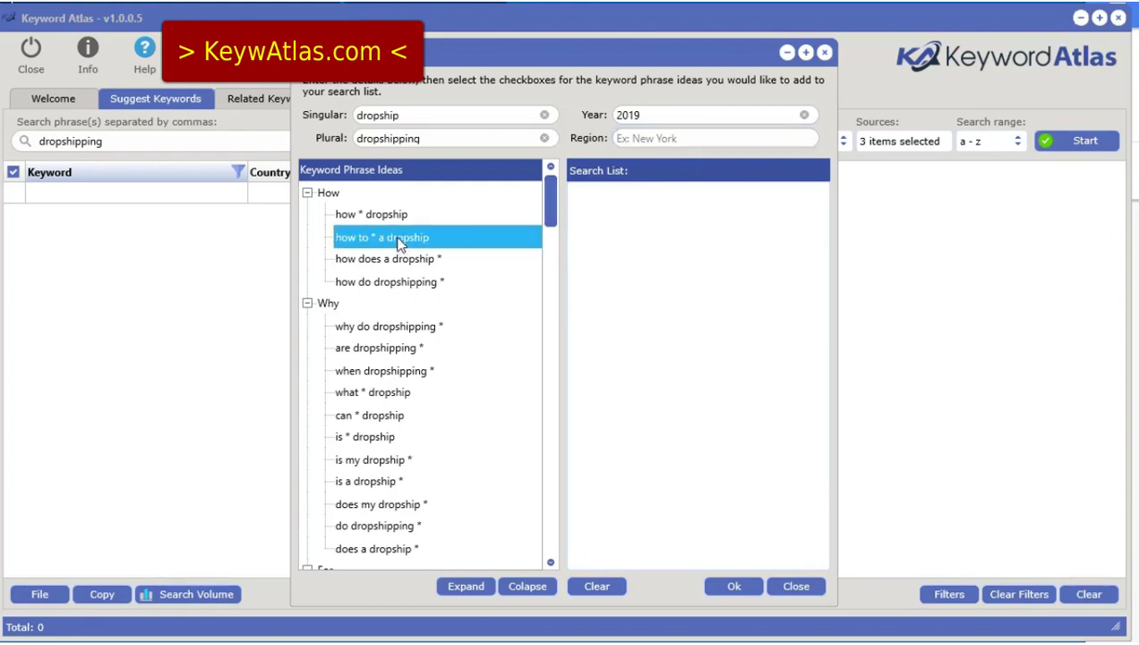
{"action": "left_click", "coordinate": [363, 216]}
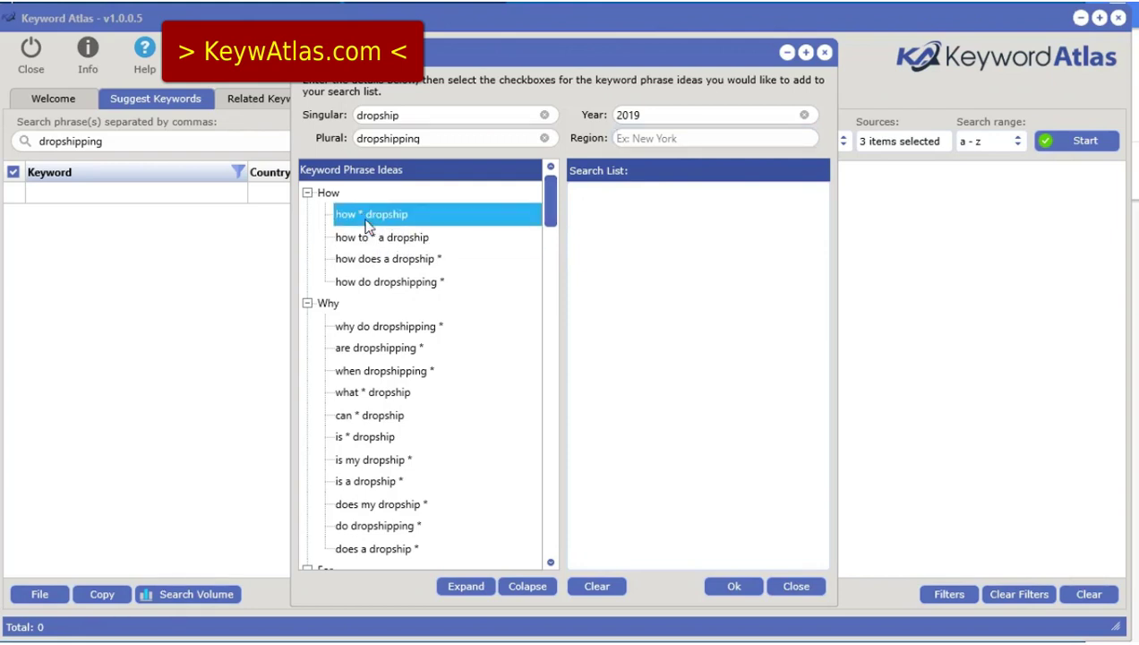
{"action": "left_click", "coordinate": [375, 240]}
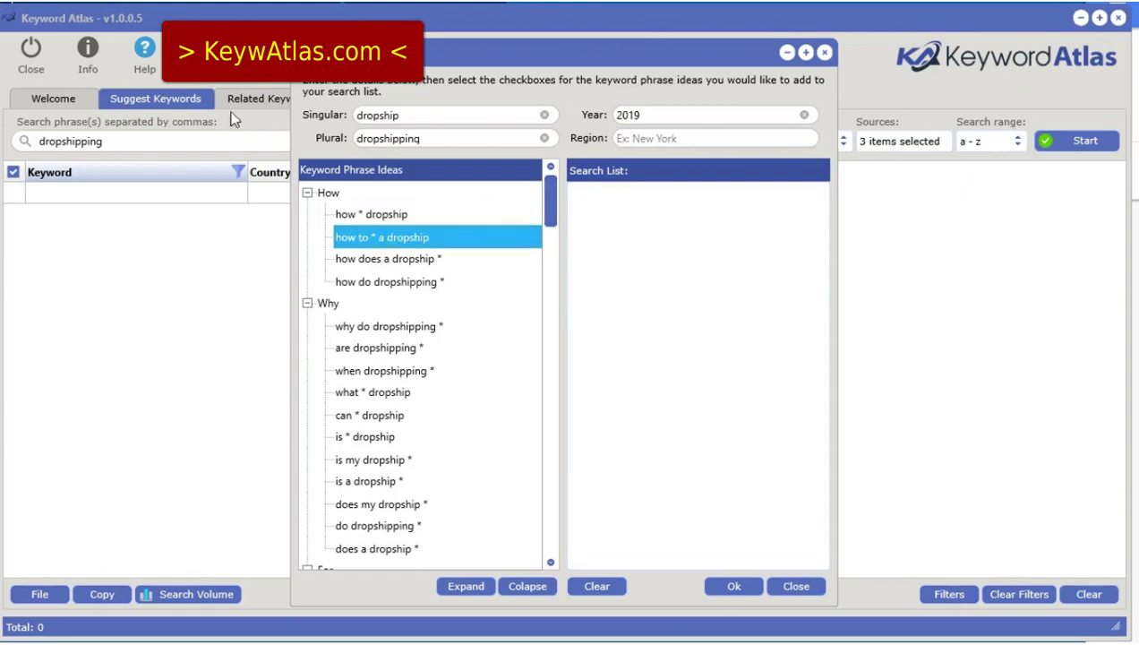
{"action": "left_click", "coordinate": [378, 260]}
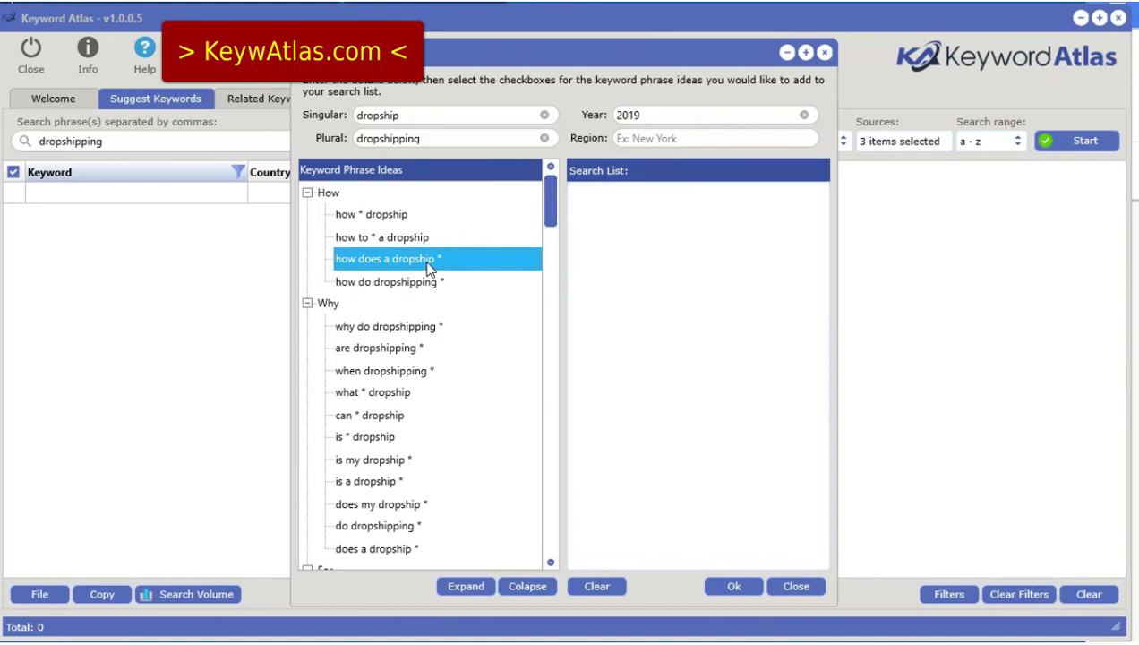
{"action": "left_click", "coordinate": [418, 283]}
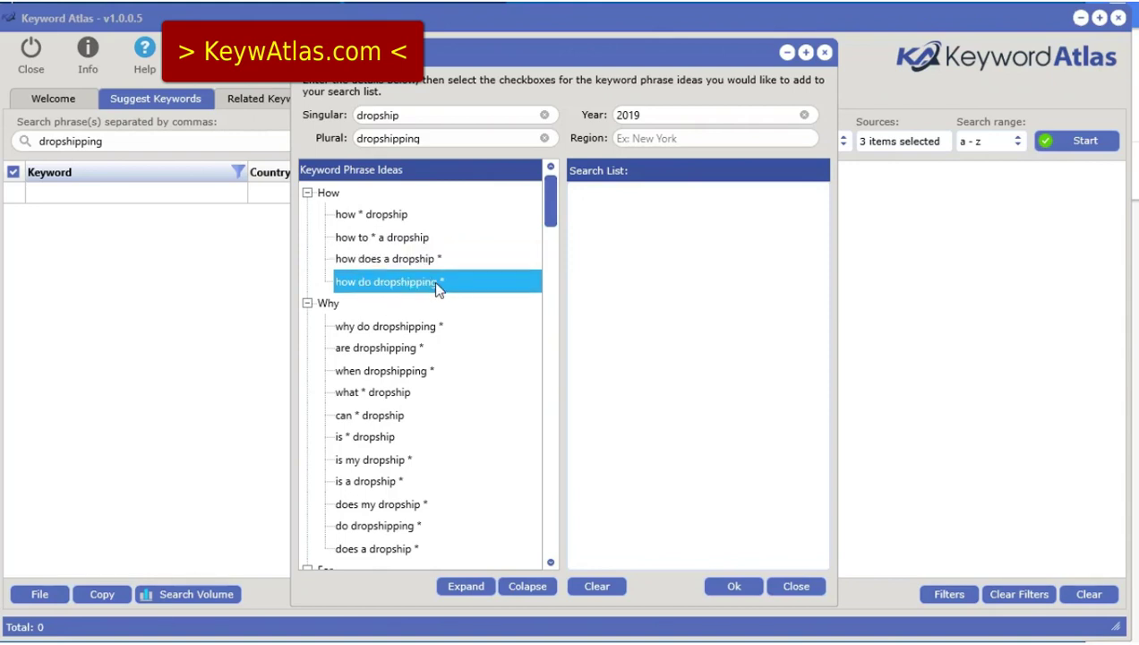
{"action": "double_click", "coordinate": [388, 294]}
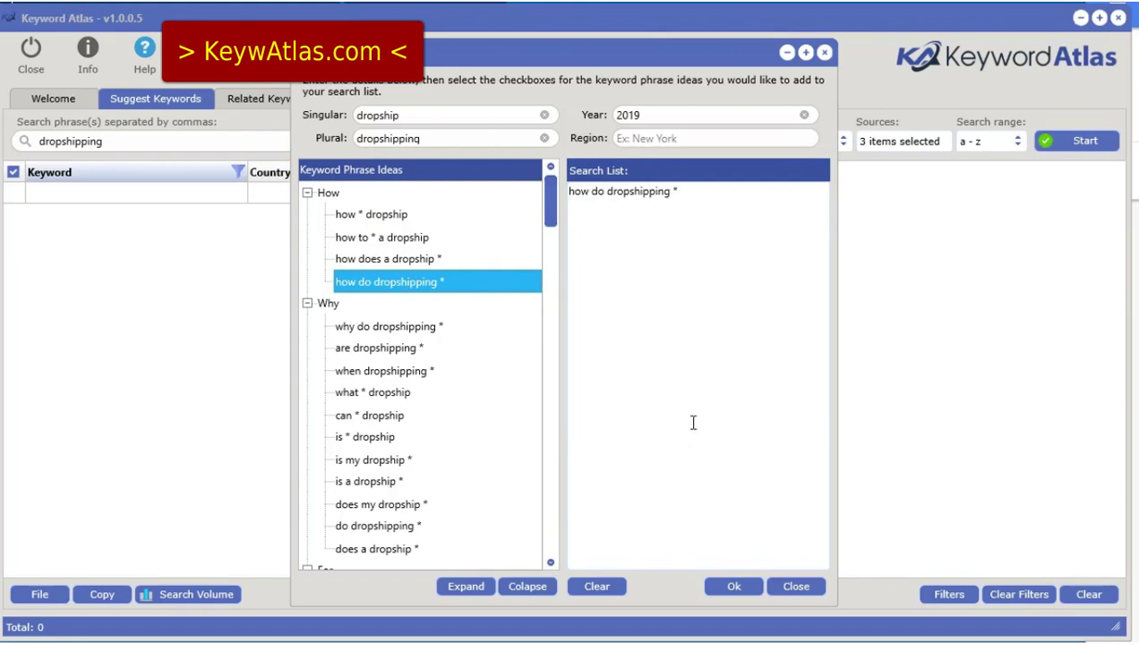
{"action": "left_click", "coordinate": [736, 588]}
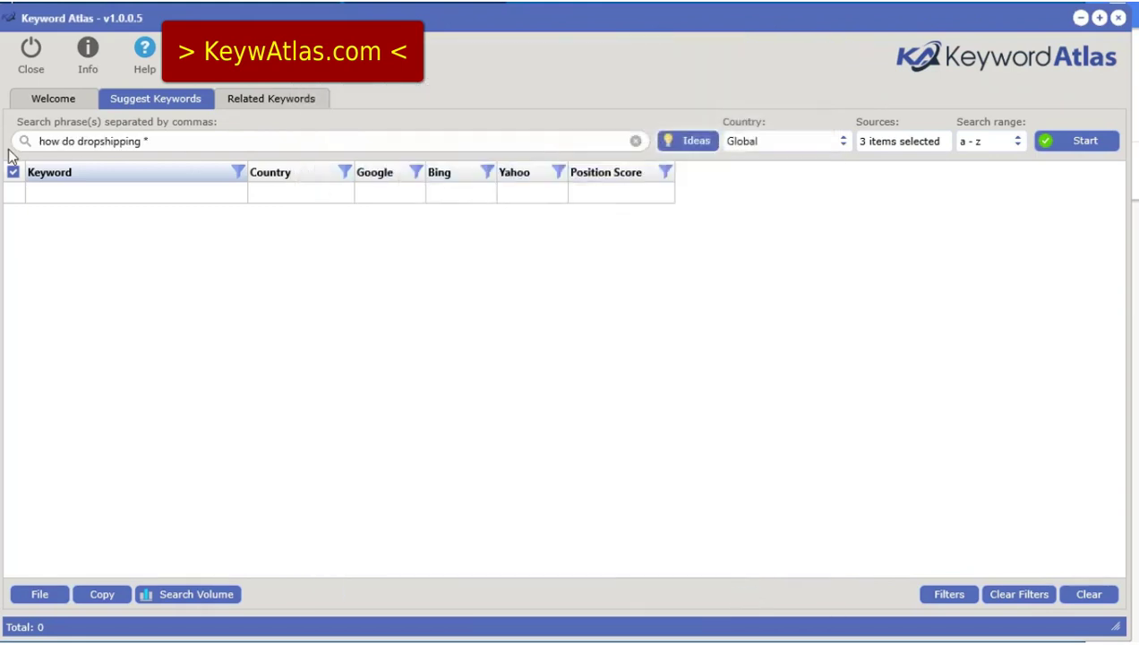
{"action": "left_click", "coordinate": [1086, 143]}
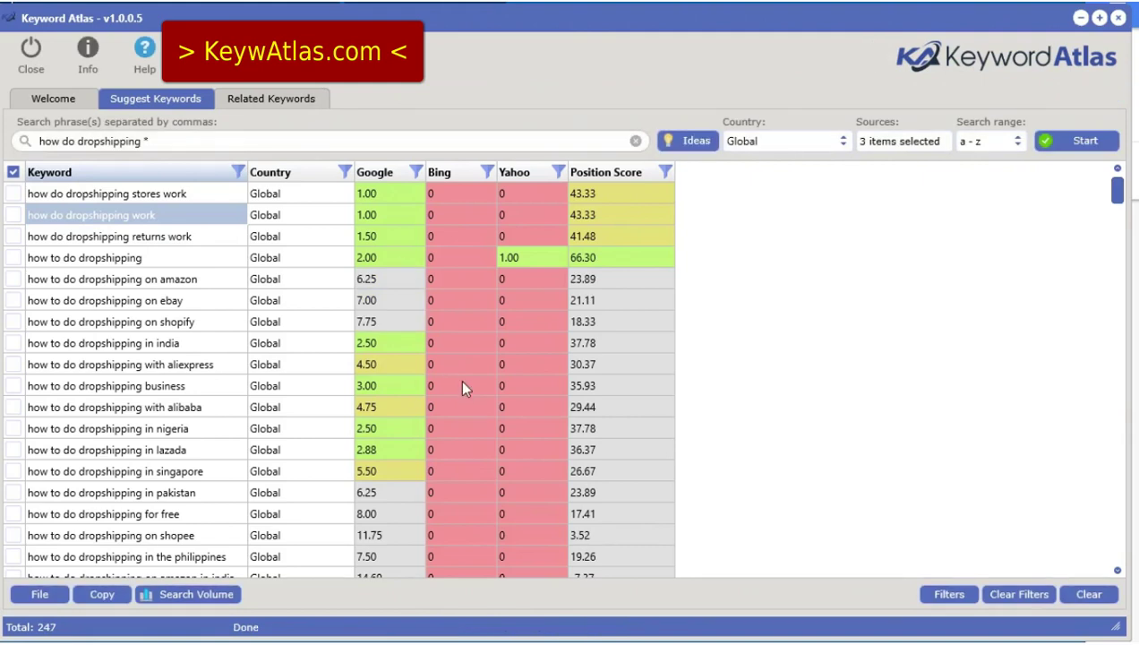
Reopen the keyword phrase ideas, look through the whole list of idea templates and return to the results.
{"action": "left_click", "coordinate": [692, 141]}
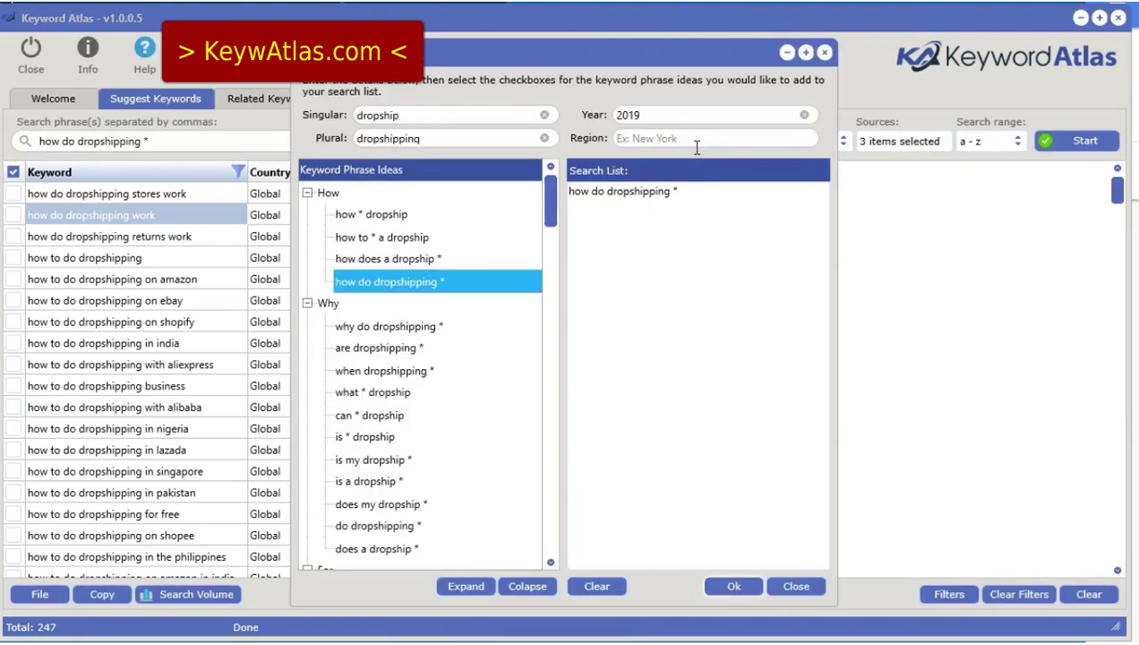
{"action": "left_click_drag", "start_coordinate": [557, 211], "coordinate": [550, 521]}
{"action": "left_click_drag", "start_coordinate": [549, 522], "coordinate": [548, 190]}
{"action": "left_click", "coordinate": [733, 586]}
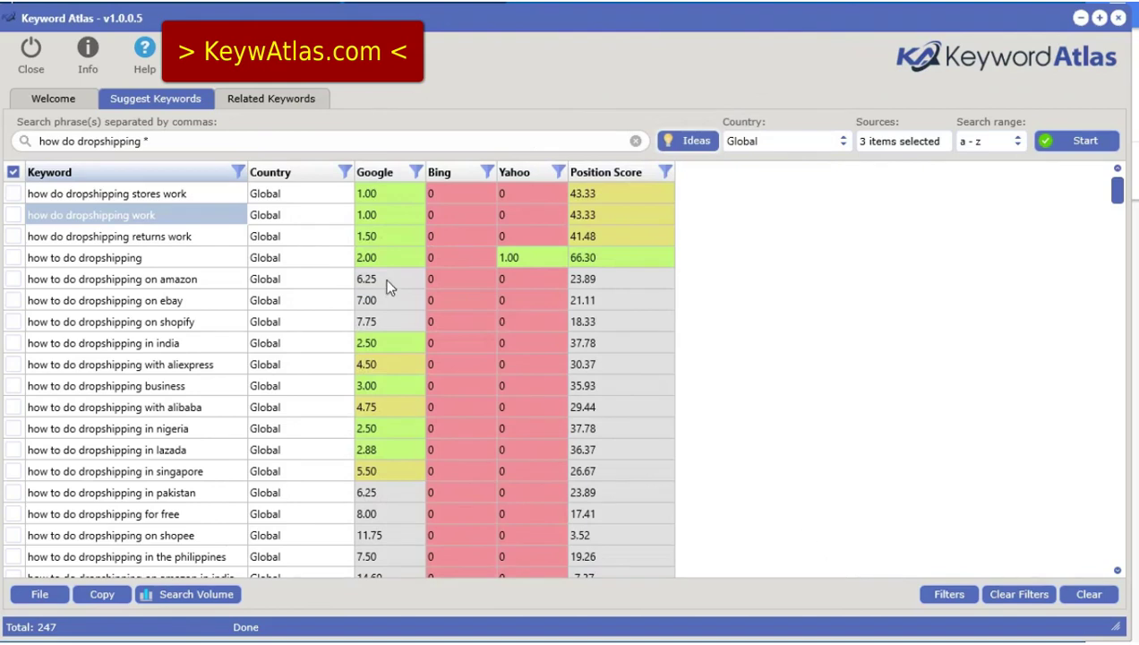